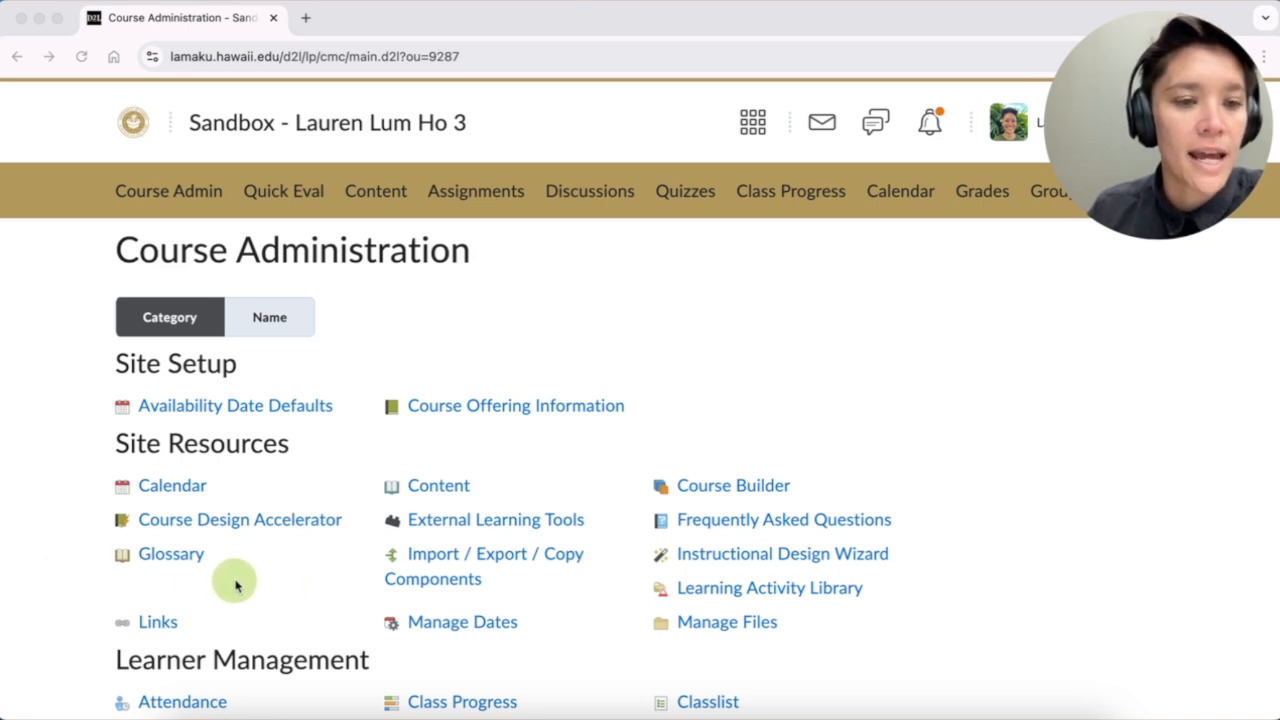
Open the course's Attendance tool and start a new attendance register.
scroll(260, 588, down, 3)
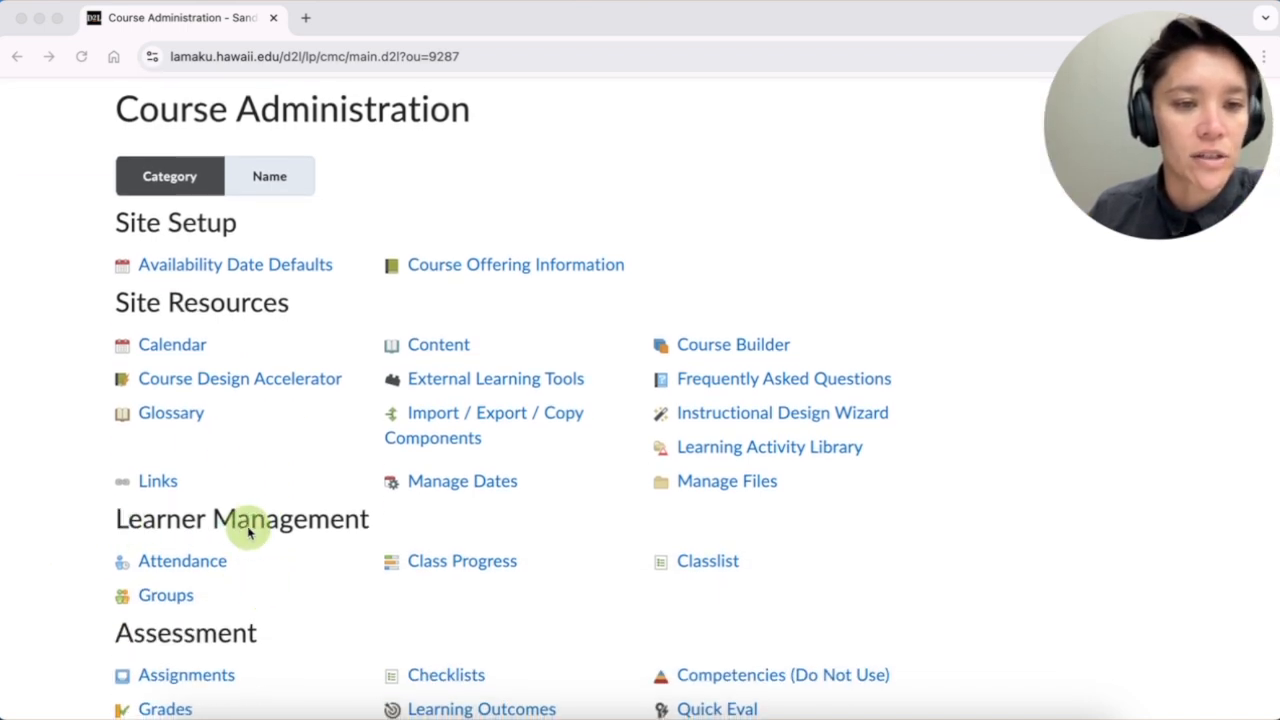
click(158, 565)
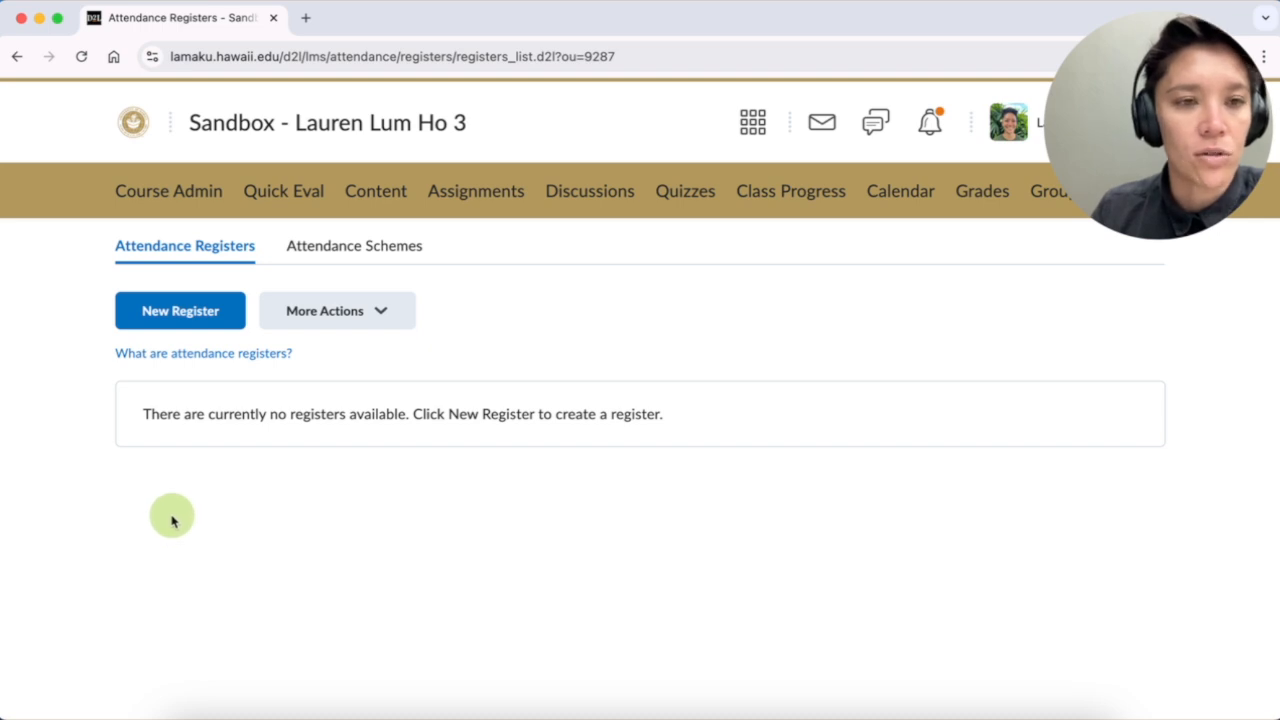
click(176, 312)
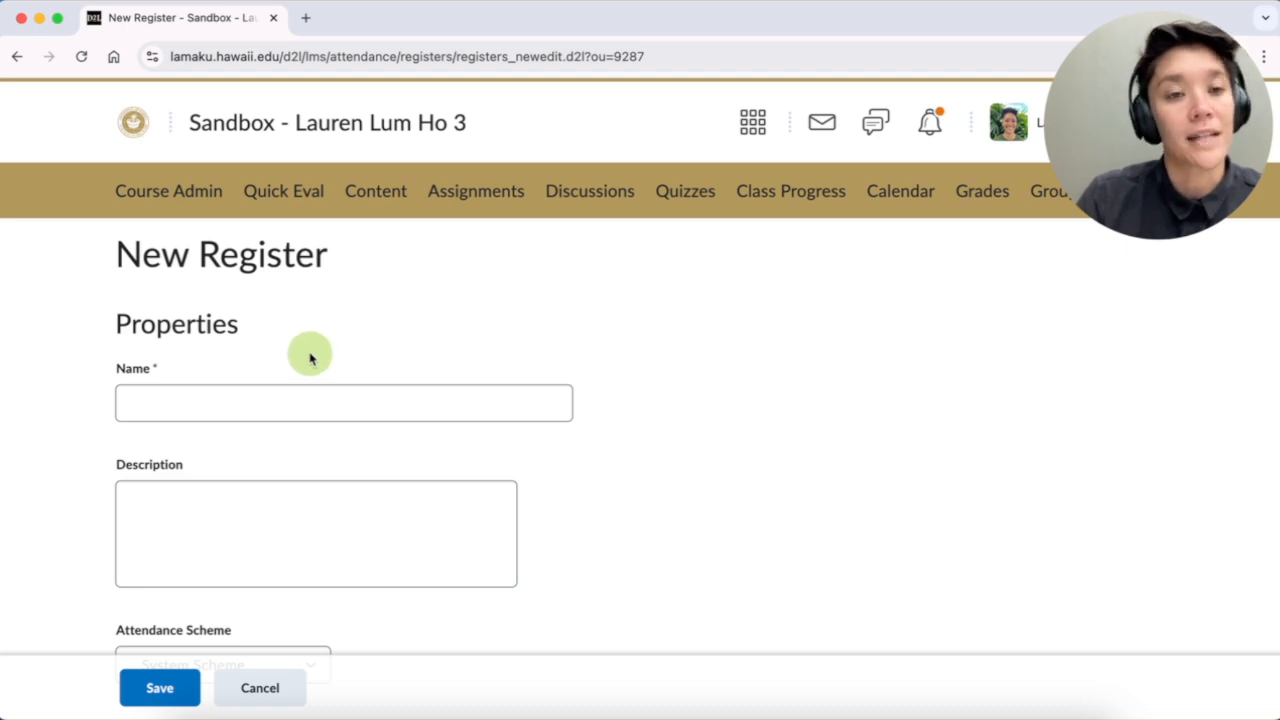
Name the new register "Weekly Class Session".
click(230, 402)
text(W)
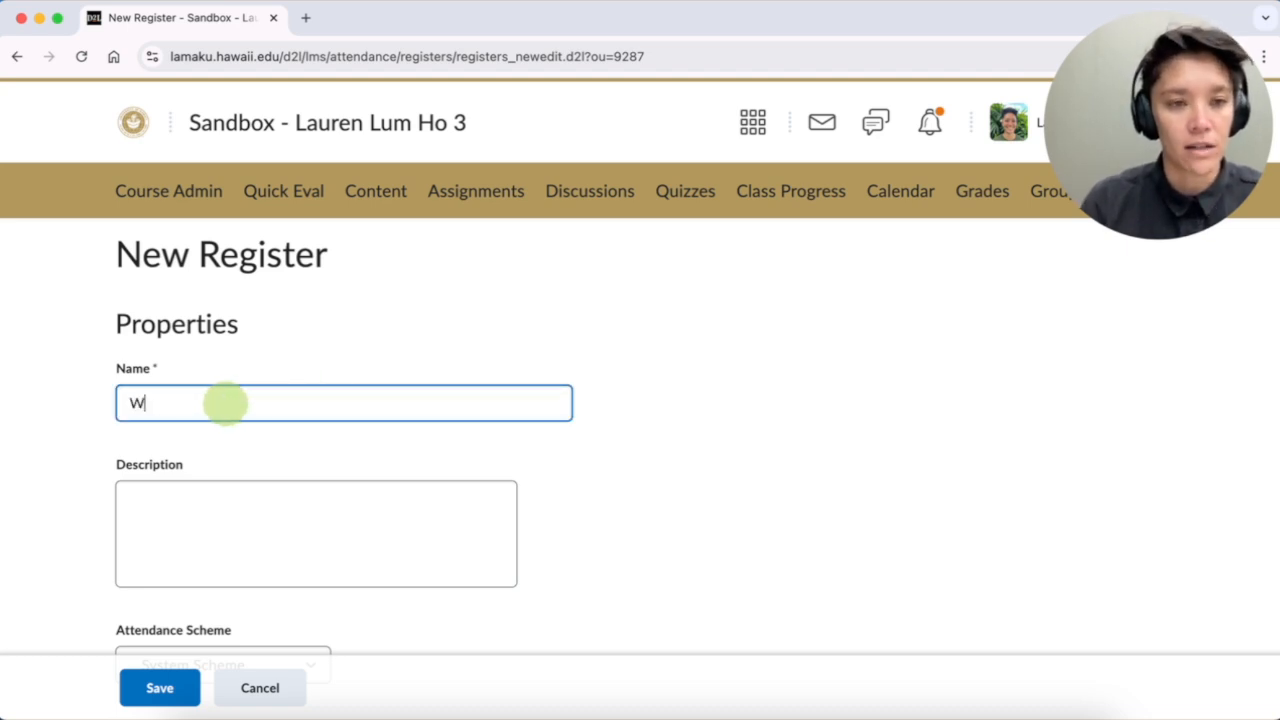
text(eekly Clas)
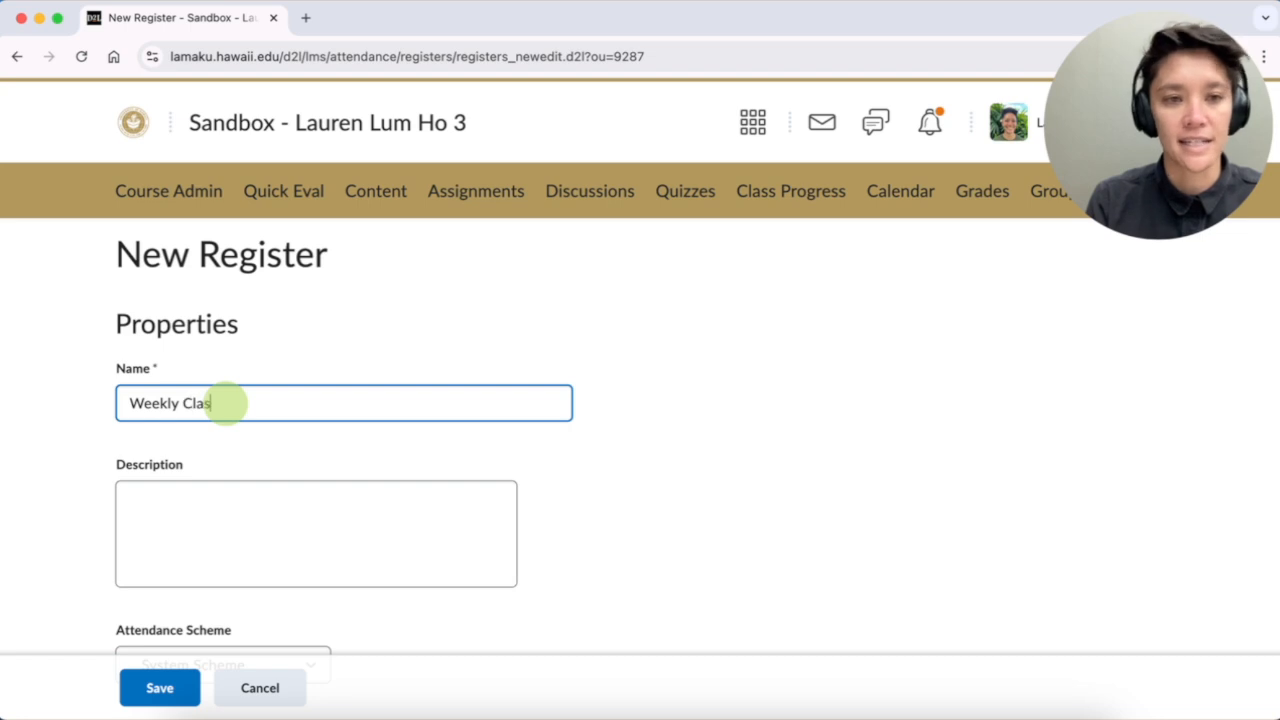
text(s Session)
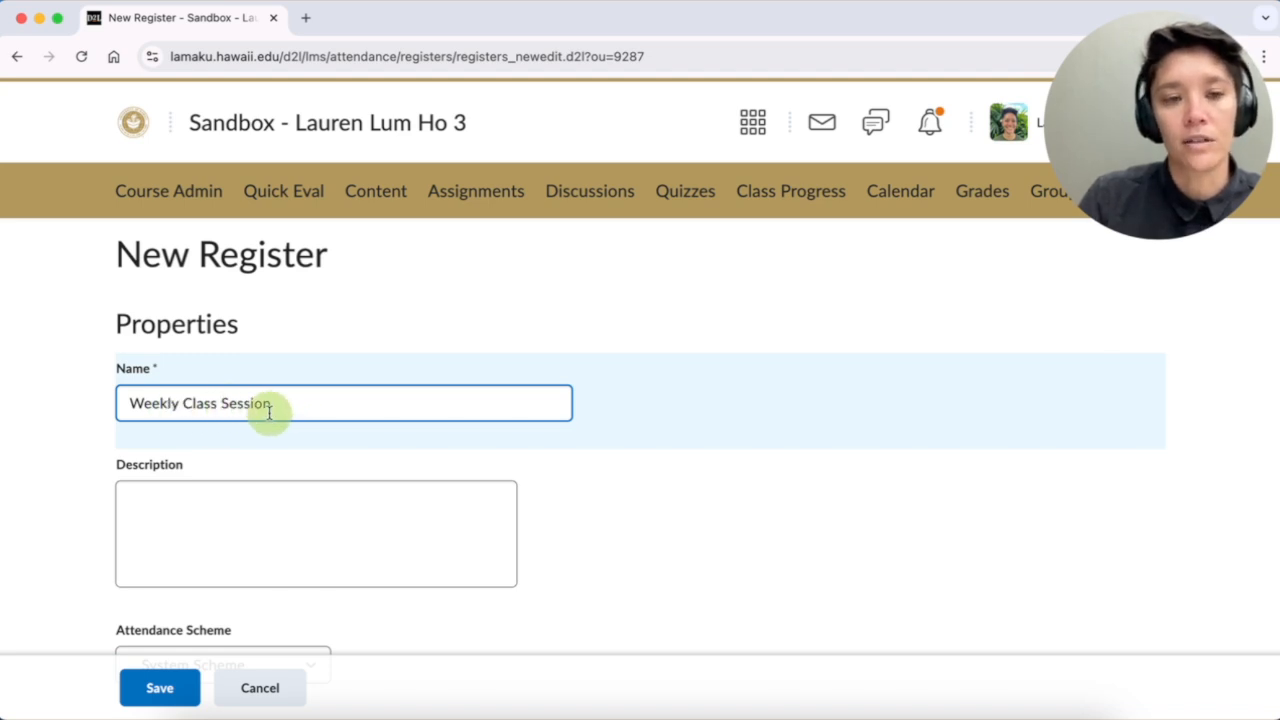
click(297, 440)
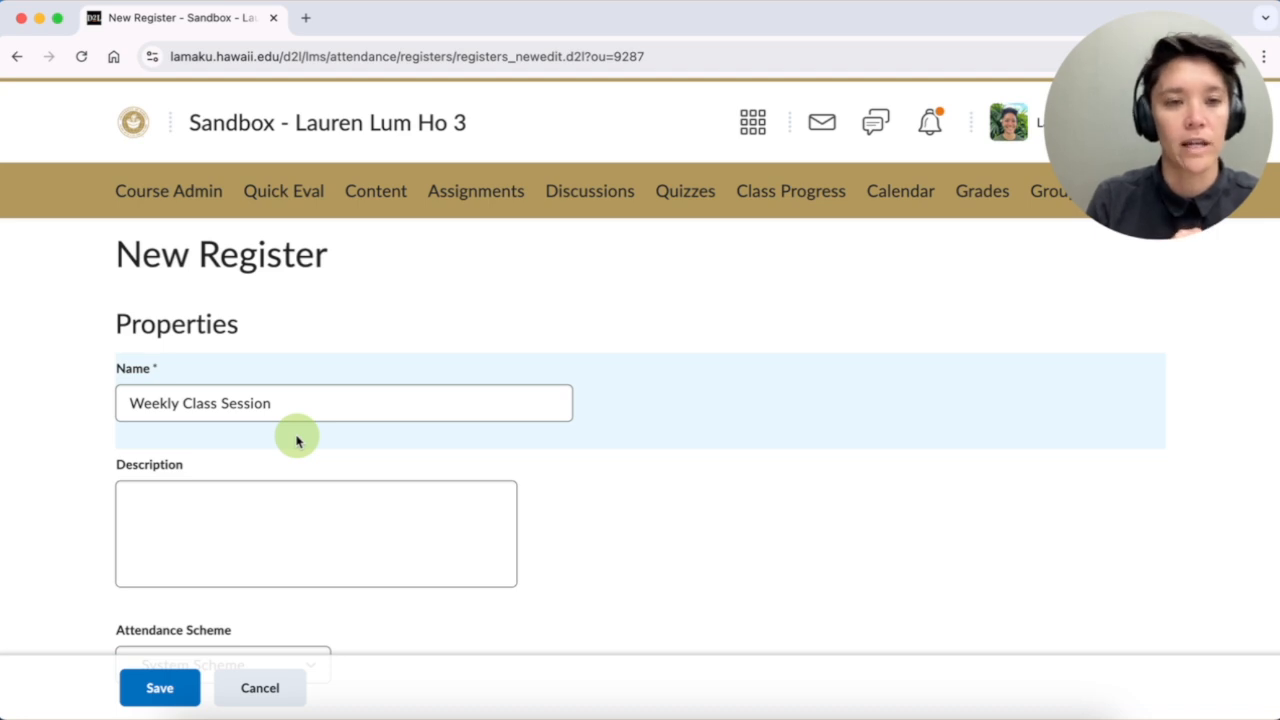
Set the register's Cause for Concern percentage to 80.
click(314, 497)
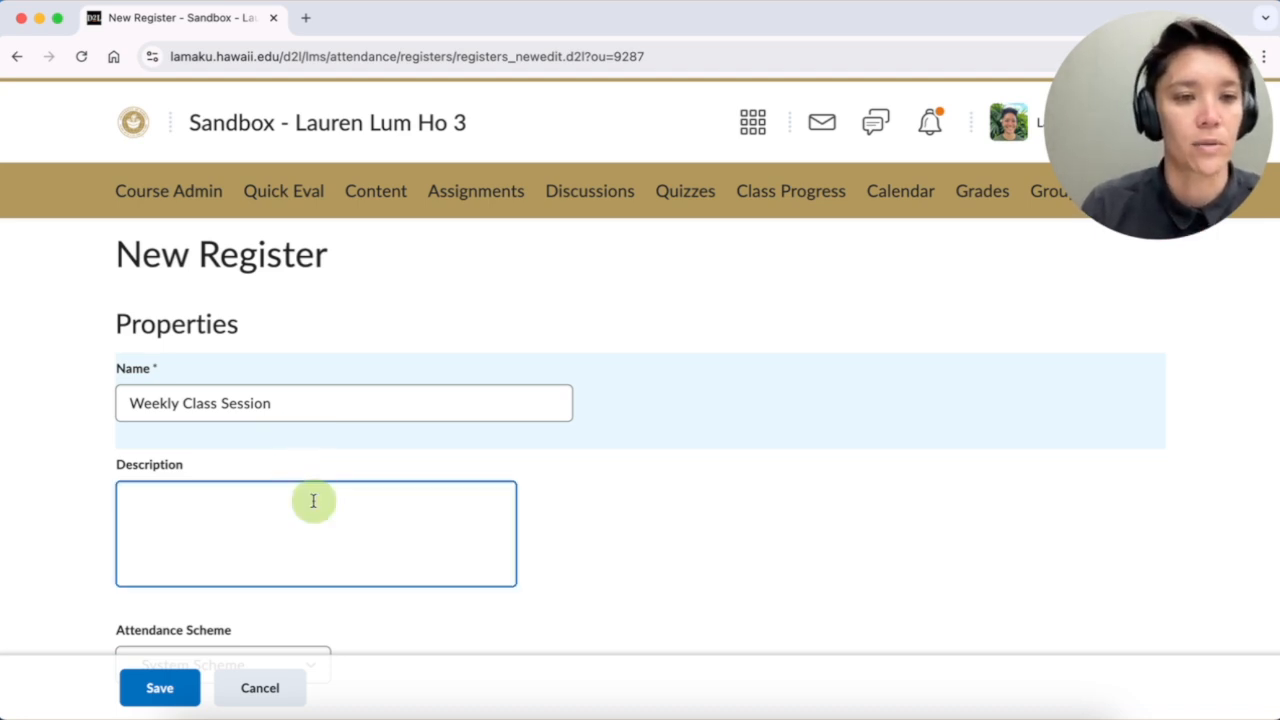
scroll(433, 524, down, 1)
scroll(433, 524, down, 5)
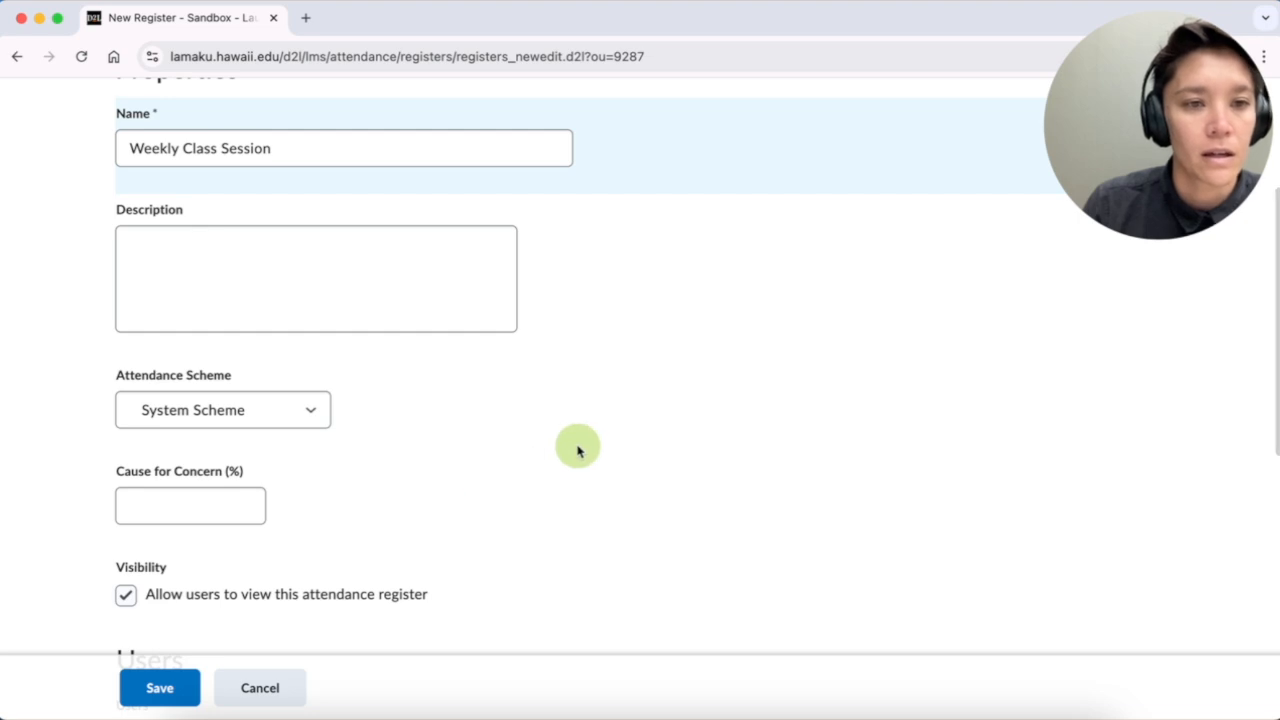
click(143, 254)
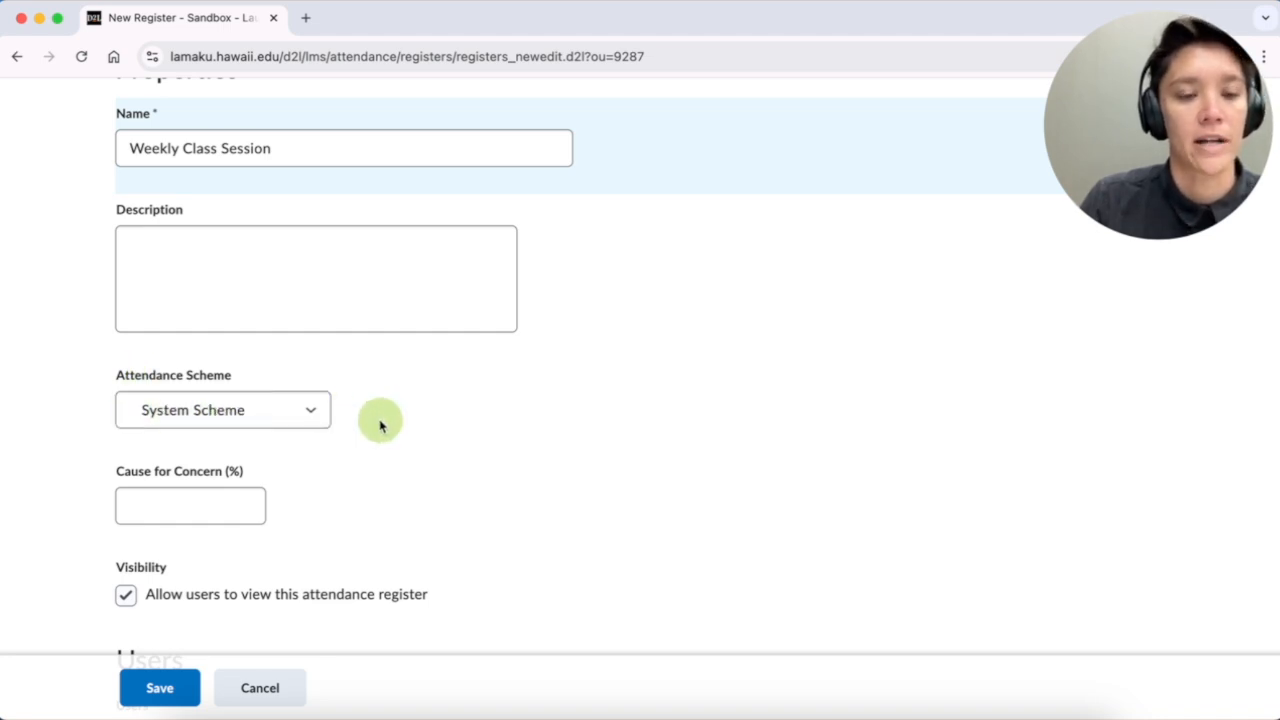
scroll(380, 423, down, 3)
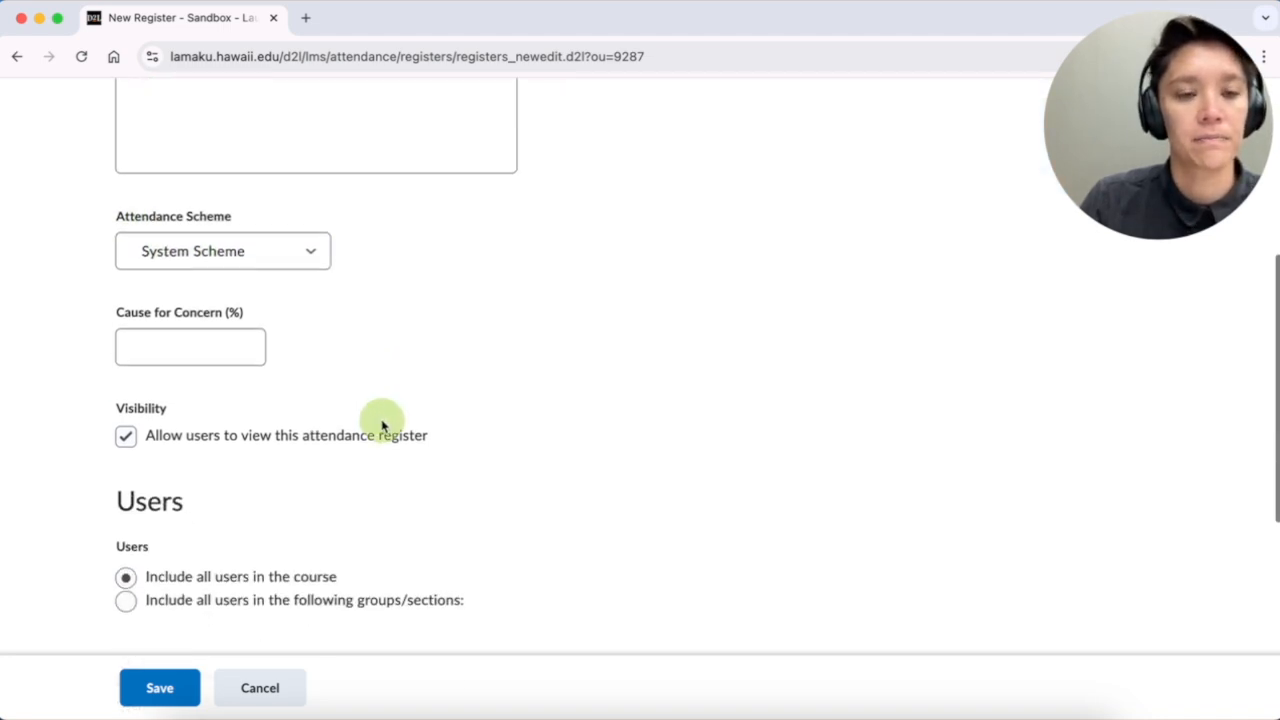
click(176, 343)
text(80)
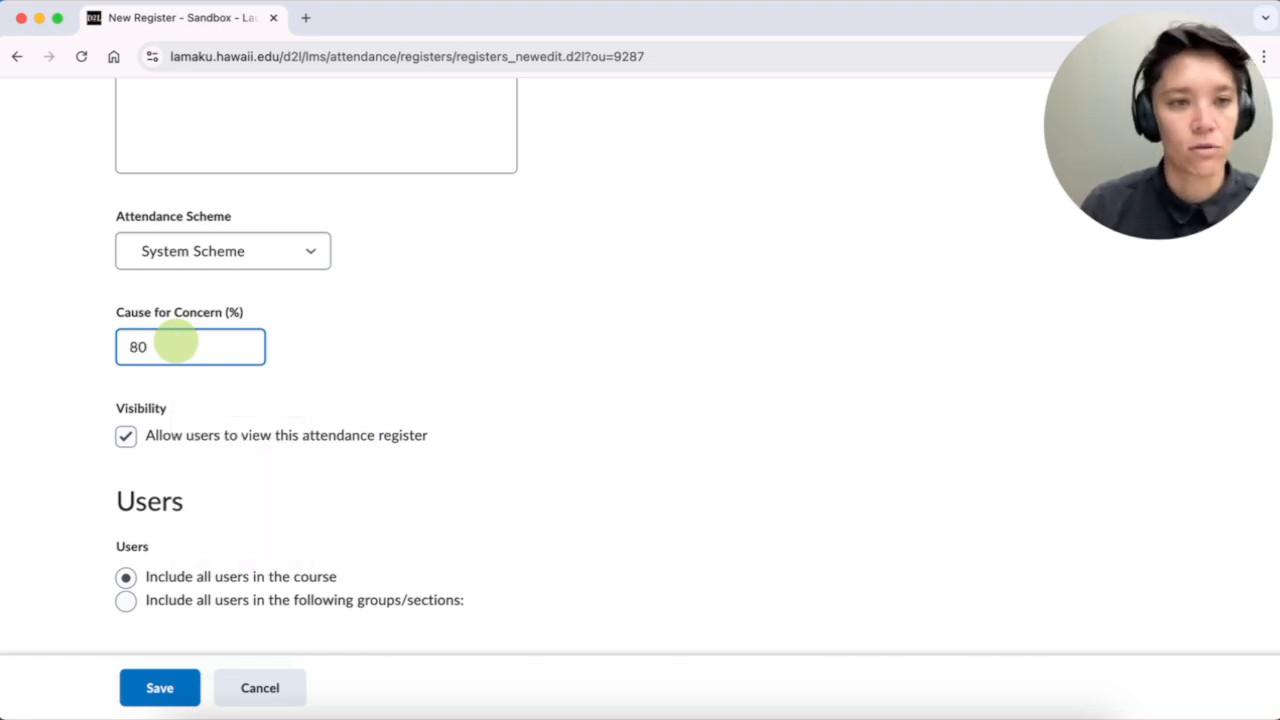
click(326, 332)
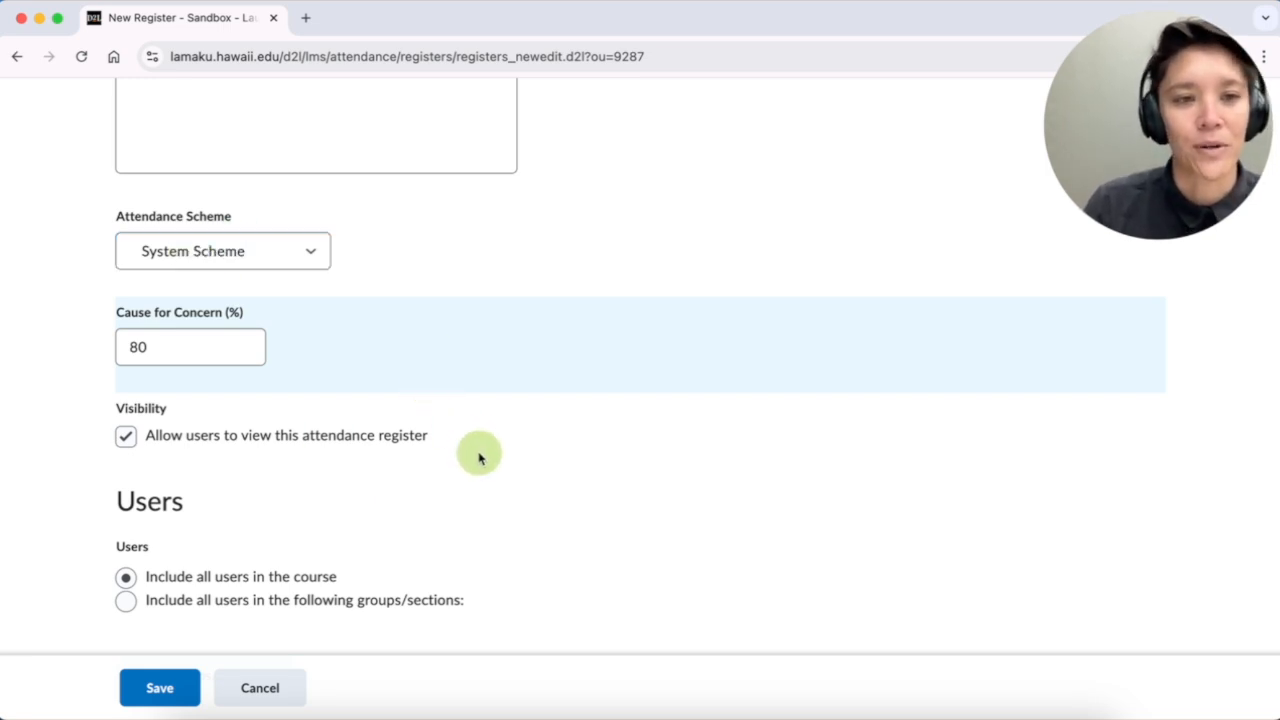
Name the register's first three sessions Class 1, Class 2 and Class 3.
scroll(374, 506, down, 3)
scroll(377, 511, down, 3)
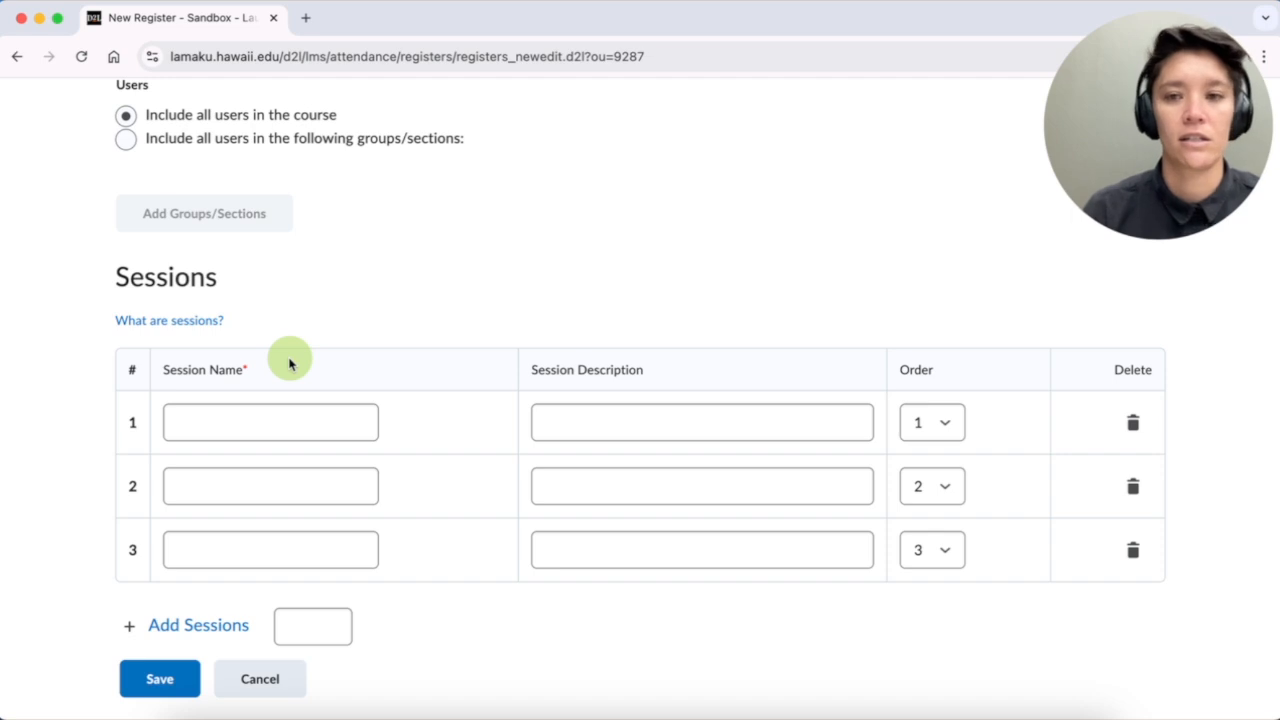
click(261, 428)
text(Class 1)
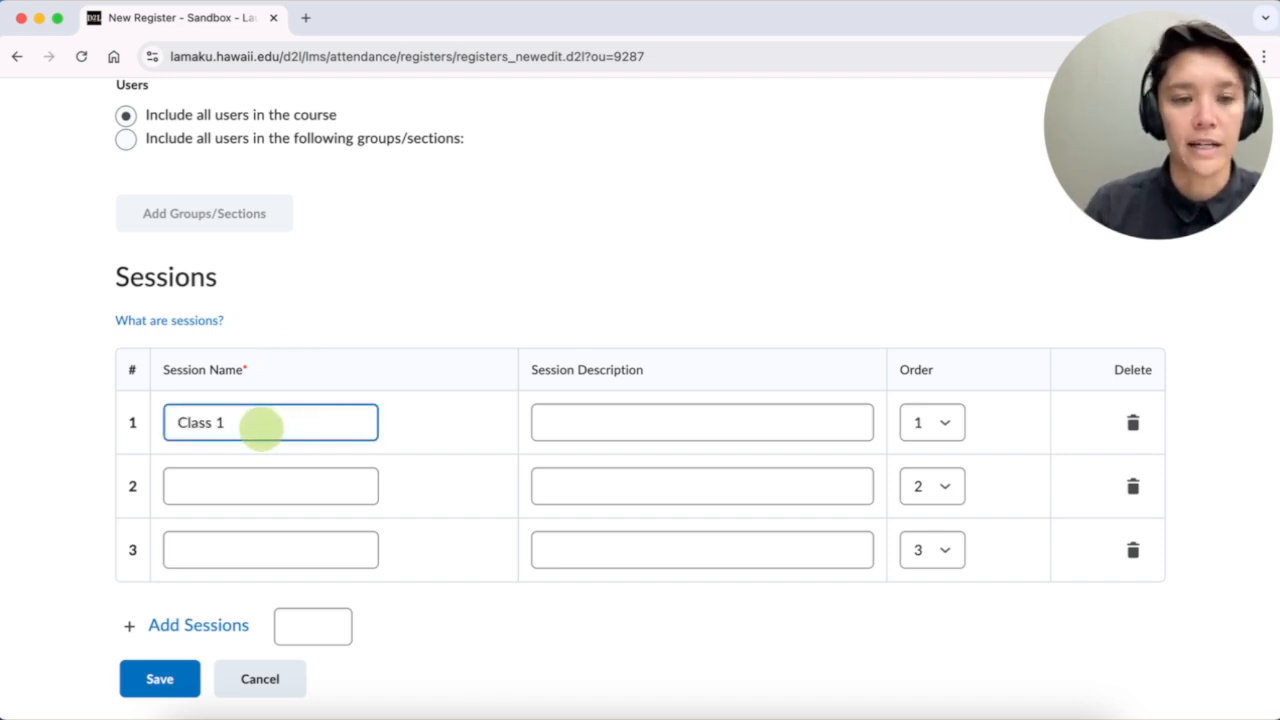
click(220, 486)
text(Class 2)
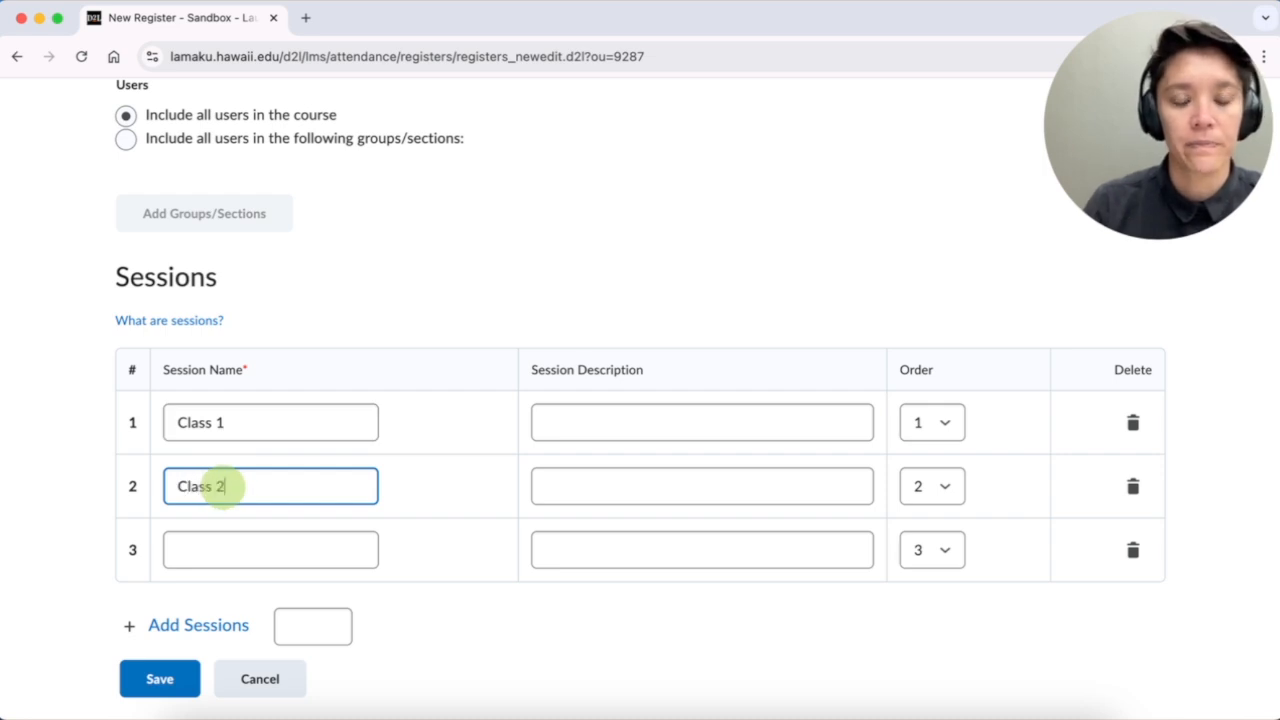
click(214, 545)
text(Class 3)
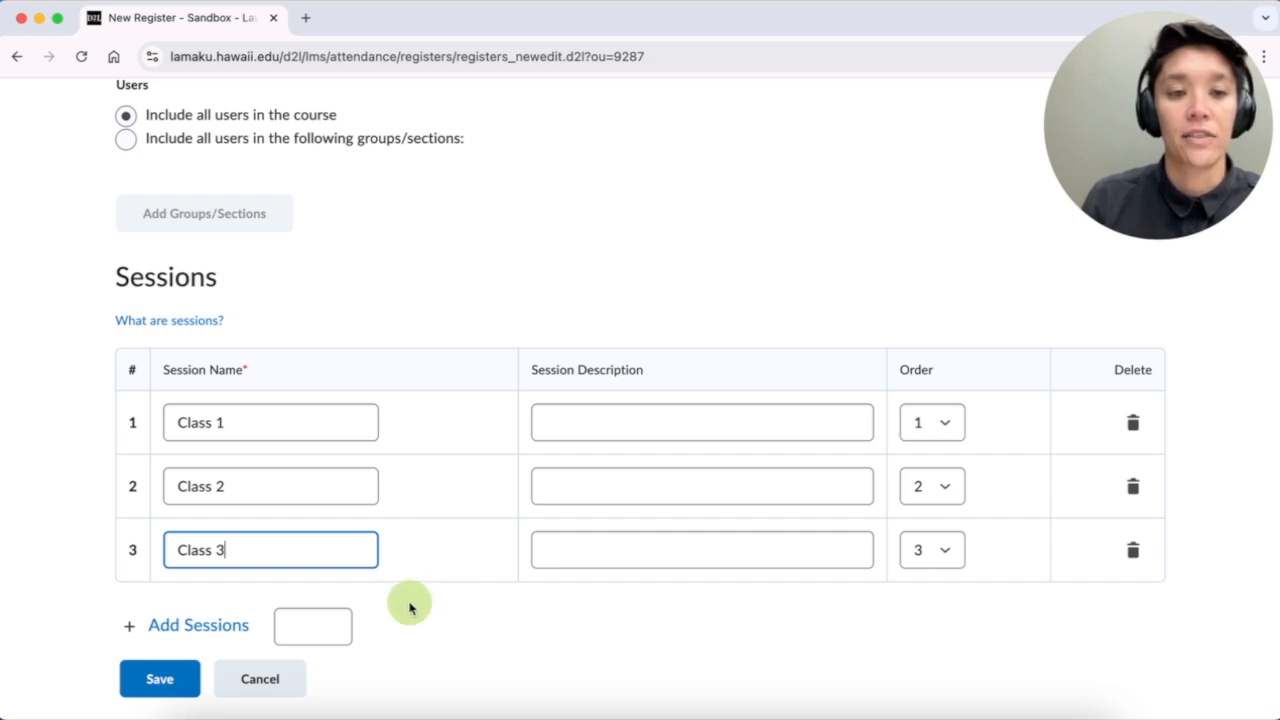
Add 13 more sessions to the register, saving the changes made so far.
click(329, 624)
text(13)
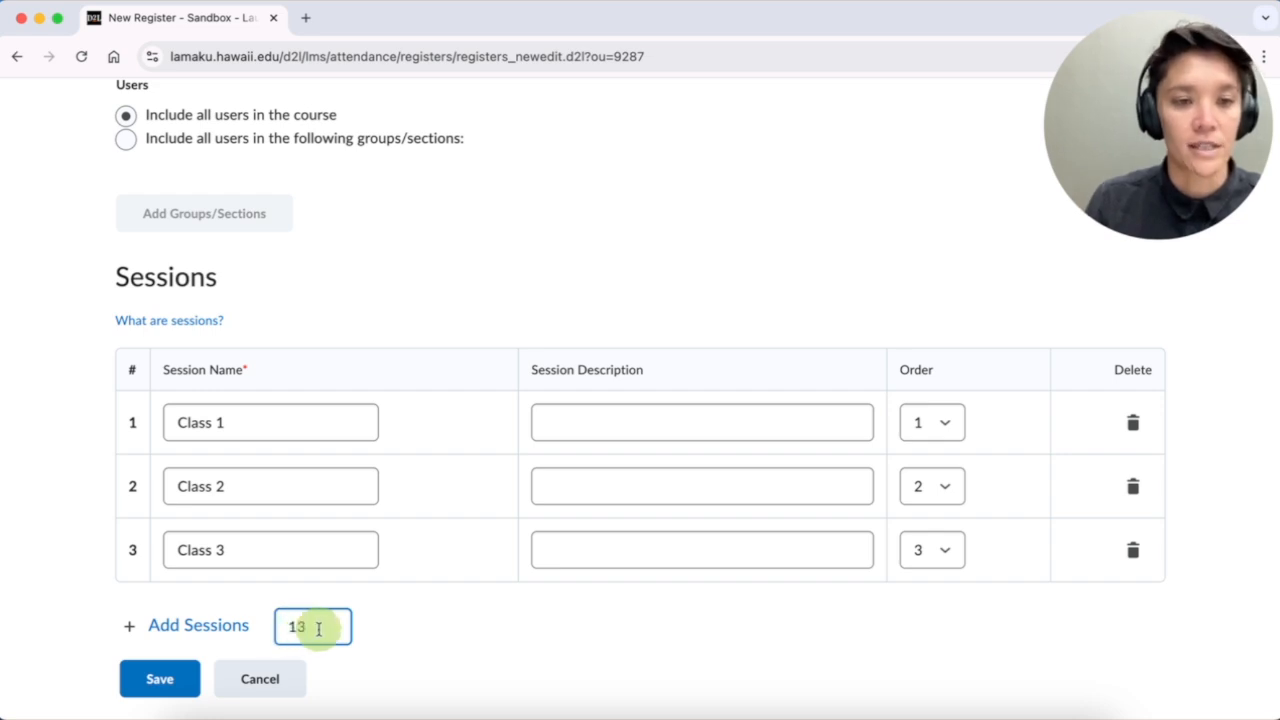
click(195, 636)
click(515, 310)
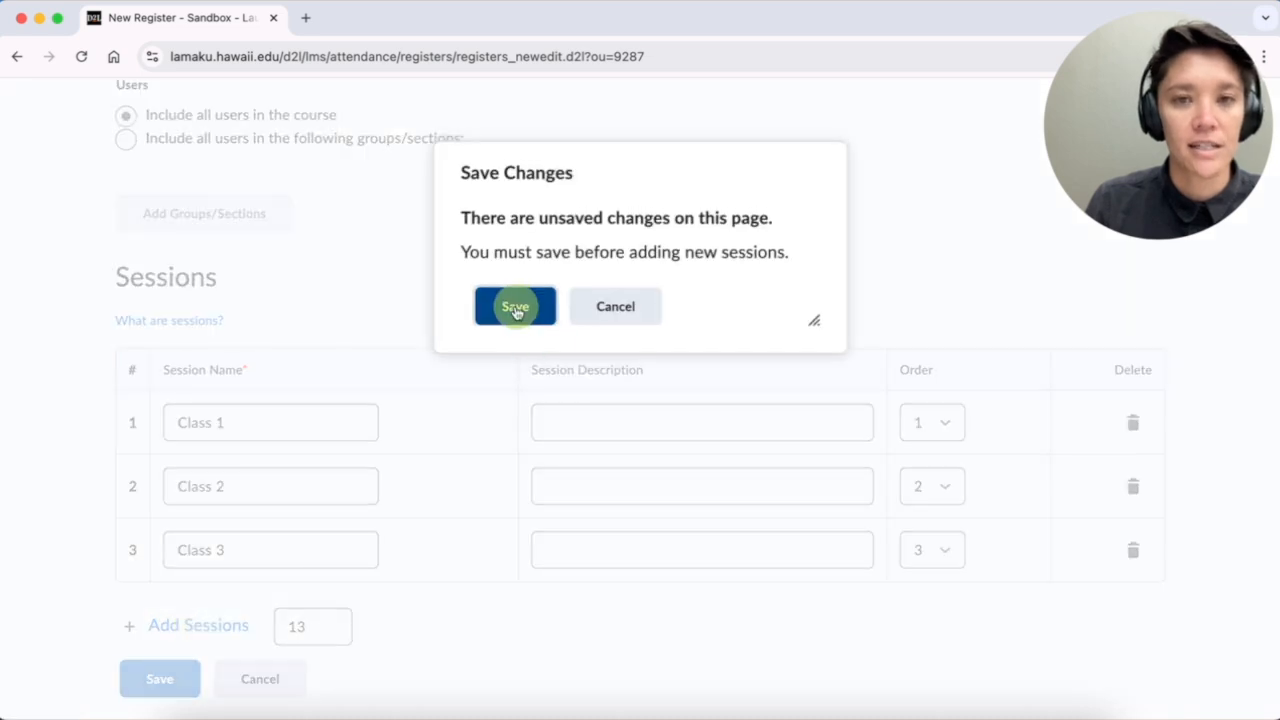
Copy the word "Class" from the third session's name and reuse it to name sessions 4 and 5 Class 4 and Class 5.
scroll(474, 486, down, 10)
click(267, 339)
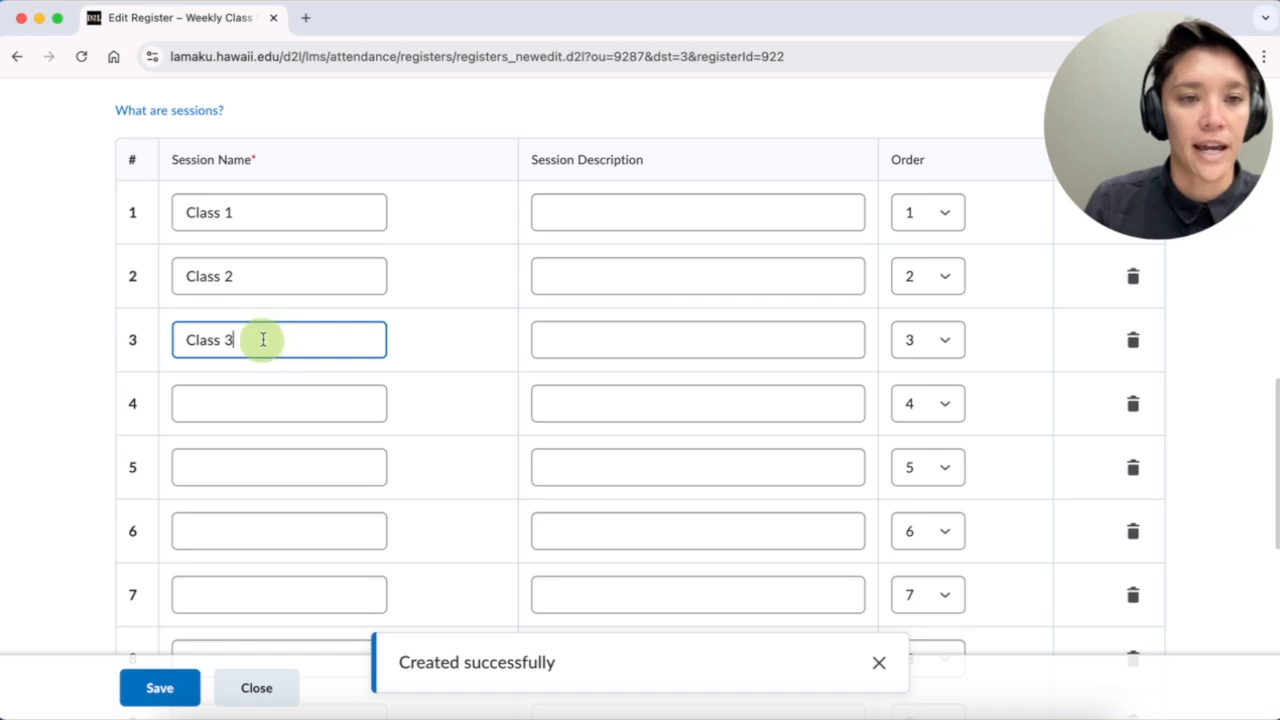
double_click(194, 340)
key(ctrl+c)
click(226, 390)
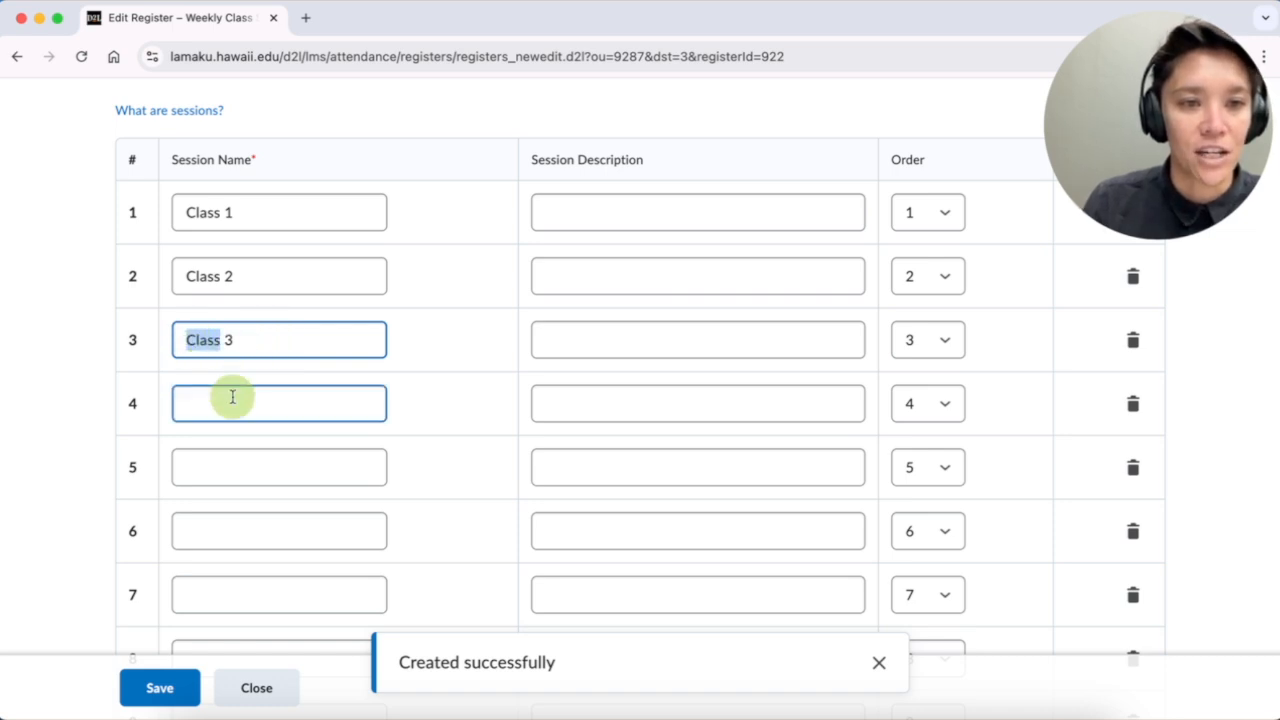
key(ctrl+v)
text(4)
click(229, 459)
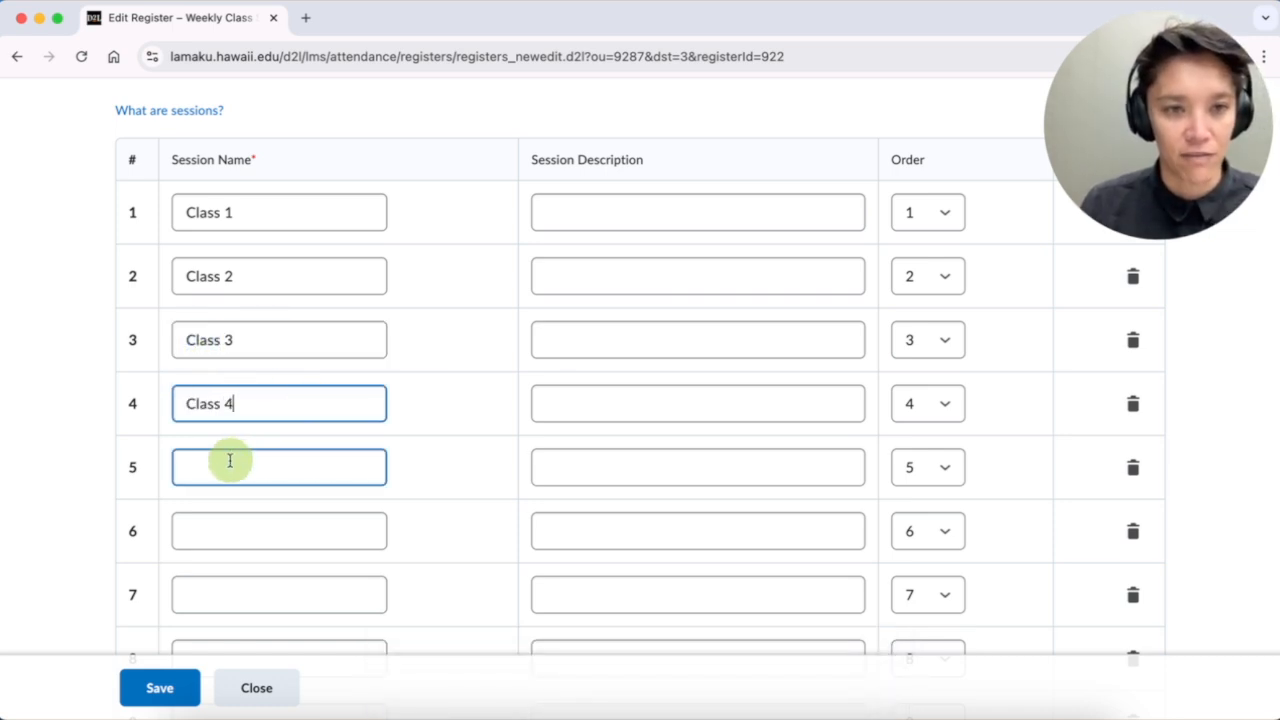
key(ctrl+v)
text(5)
Name sessions 6, 7 and 8 Class 6, Class 7 and Class 8, using the copied word.
scroll(318, 480, down, 3)
click(220, 345)
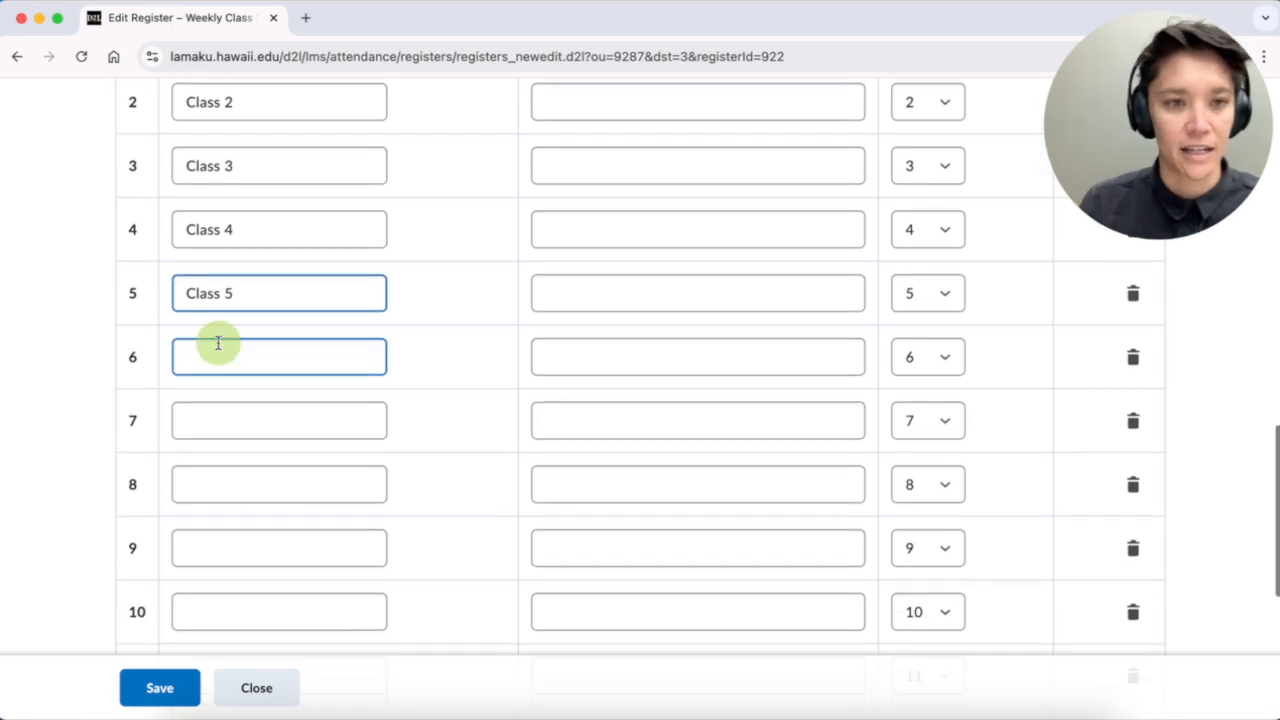
key(ctrl+v)
text(6)
click(251, 434)
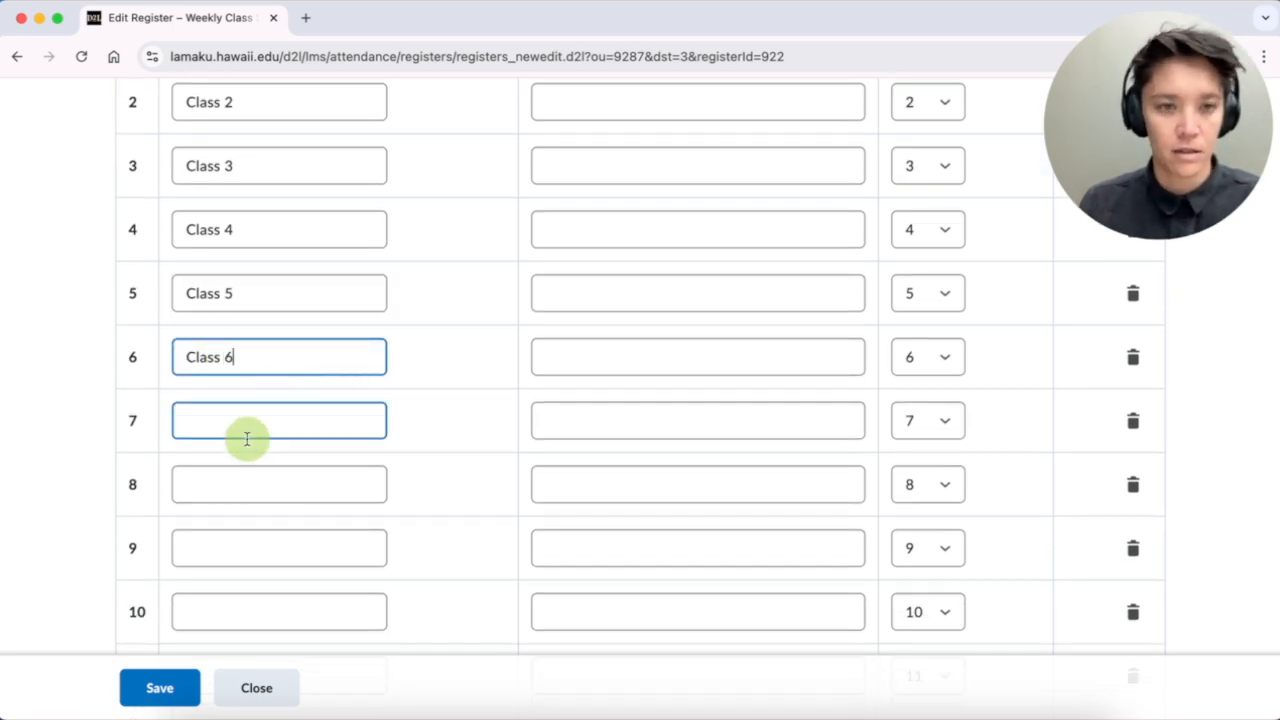
key(ctrl+v)
text(7)
scroll(309, 425, down, 3)
click(229, 314)
key(super+v)
text(8)
Name sessions 9, 10 and 11 Class 9, Class 10 and Class 11, using the copied word.
click(226, 373)
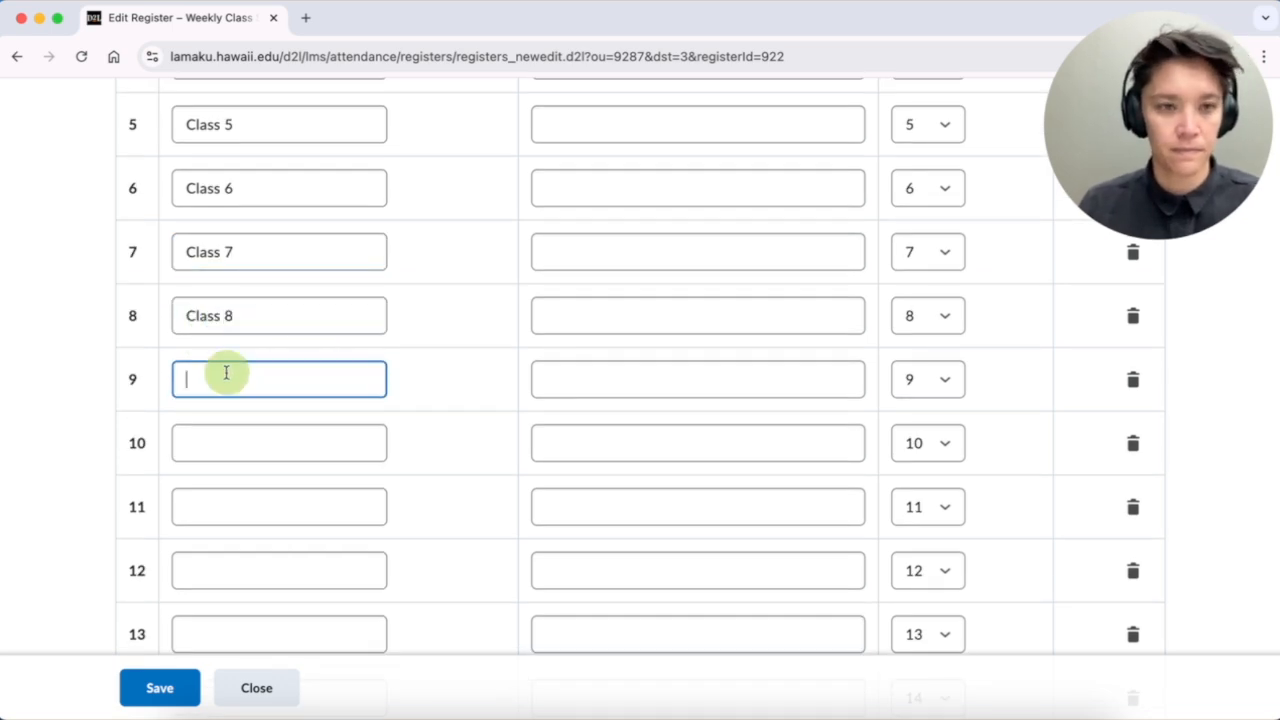
key(super+v)
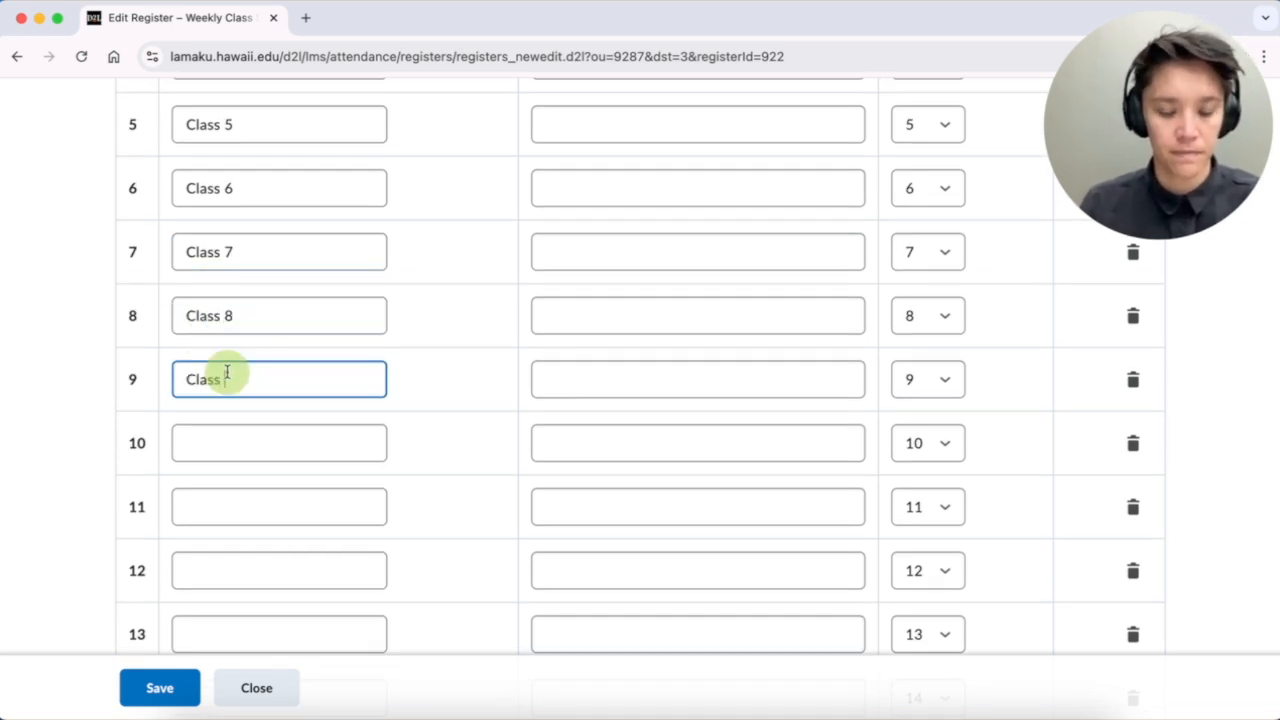
text(9)
click(229, 443)
key(super+v)
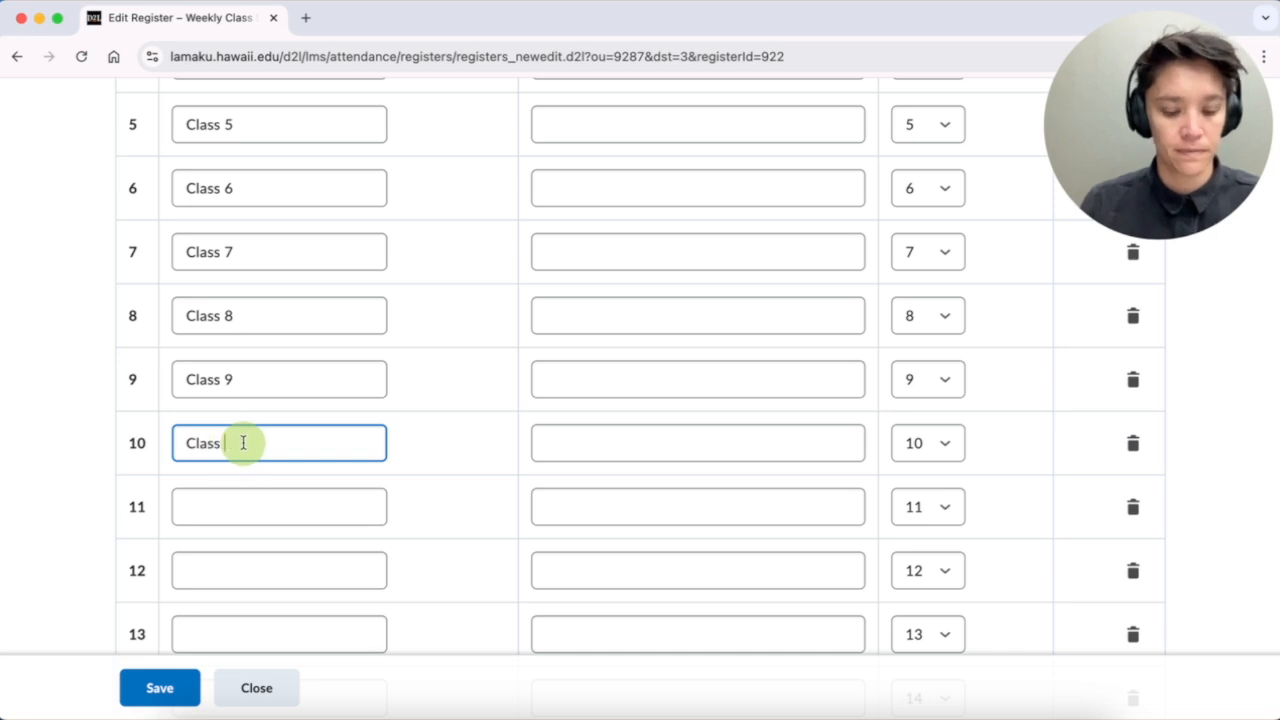
click(232, 505)
key(super+v)
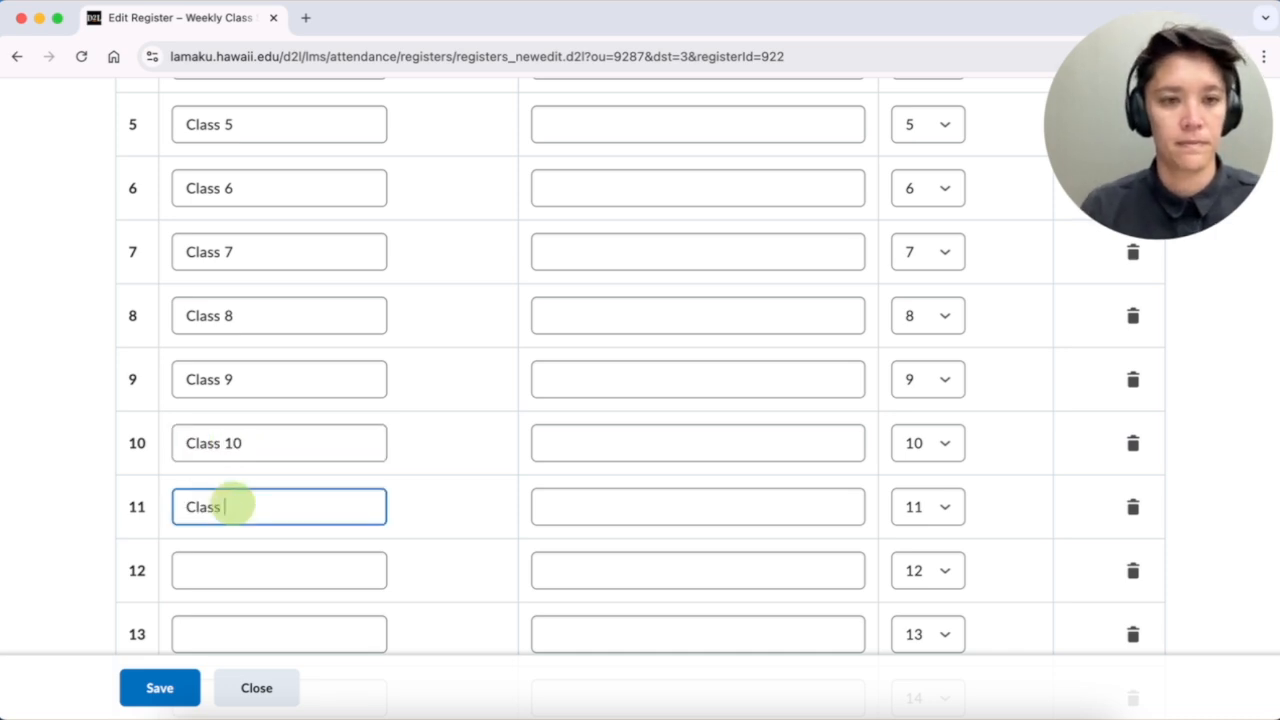
text(11)
Name sessions 12, 13 and 14 Class 12, Class 13 and Class 14, using the copied word.
scroll(243, 508, down, 3)
click(220, 352)
key(super+v)
text(12)
click(268, 406)
key(super+v)
text(13)
click(278, 483)
key(super+v)
text(14)
Name the last two sessions Class 15 and Class 16, using the copied word.
scroll(277, 485, down, 1)
click(277, 490)
key(super+v)
text(15)
click(252, 540)
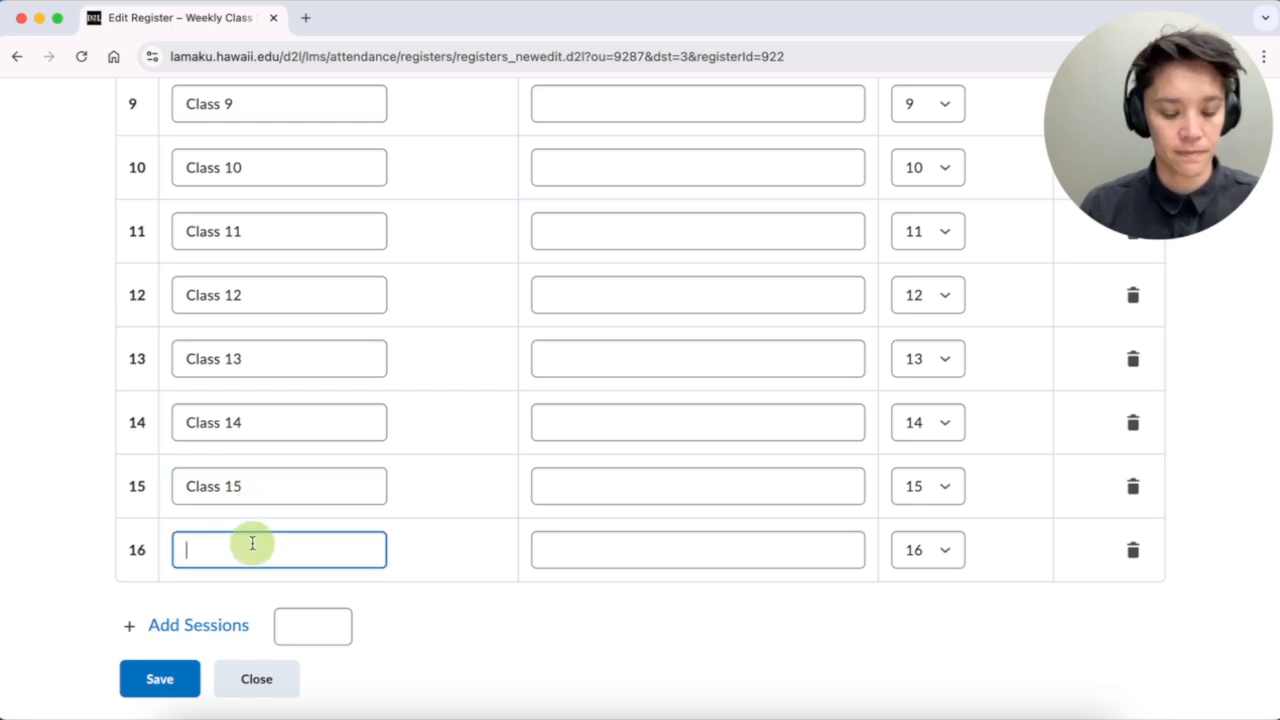
key(super+v)
text(16)
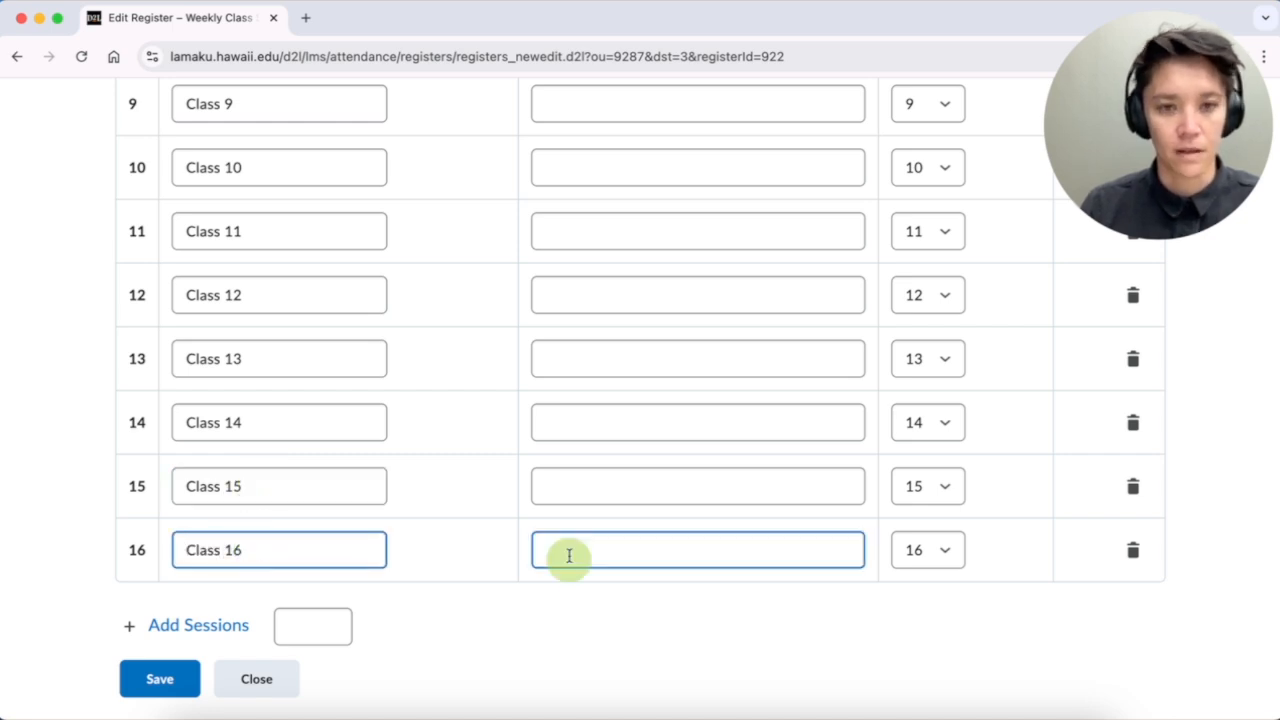
Save the register with its named sessions and close it to return to the register list.
click(580, 602)
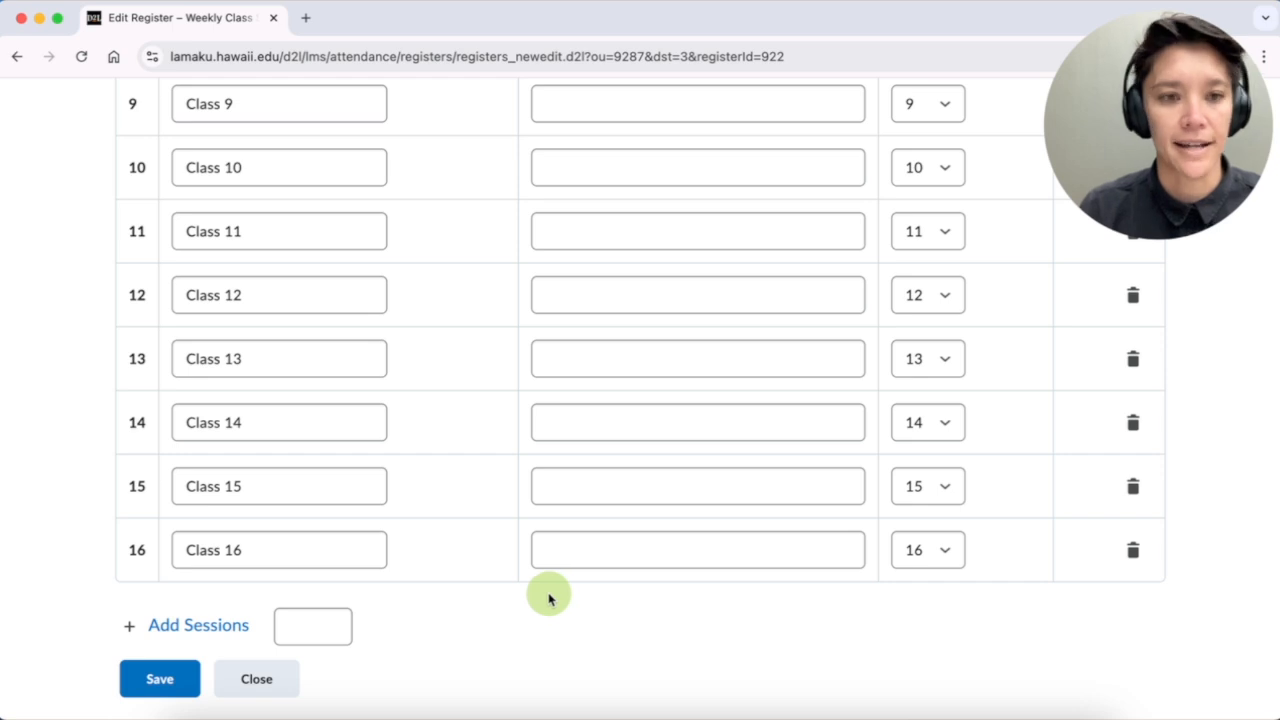
click(152, 688)
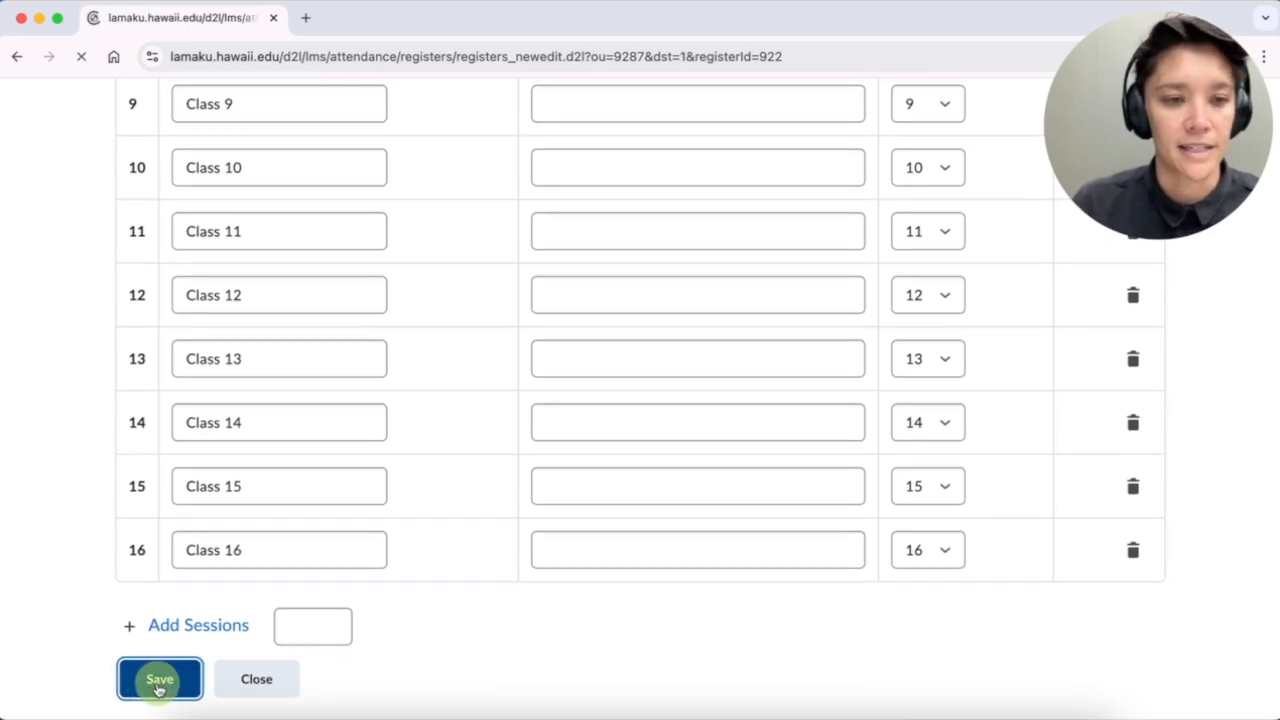
click(266, 687)
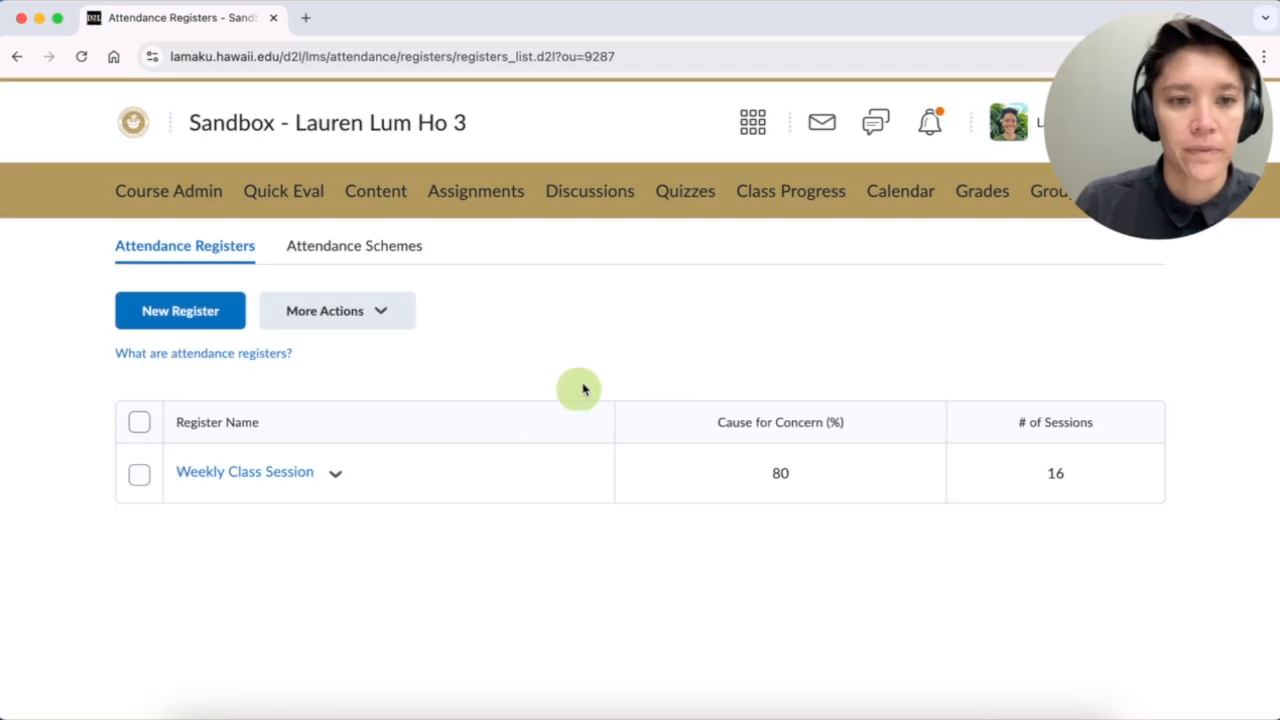
Open the attendance data for the Weekly Class Session register and bring the student-by-session table into view.
click(340, 475)
click(352, 231)
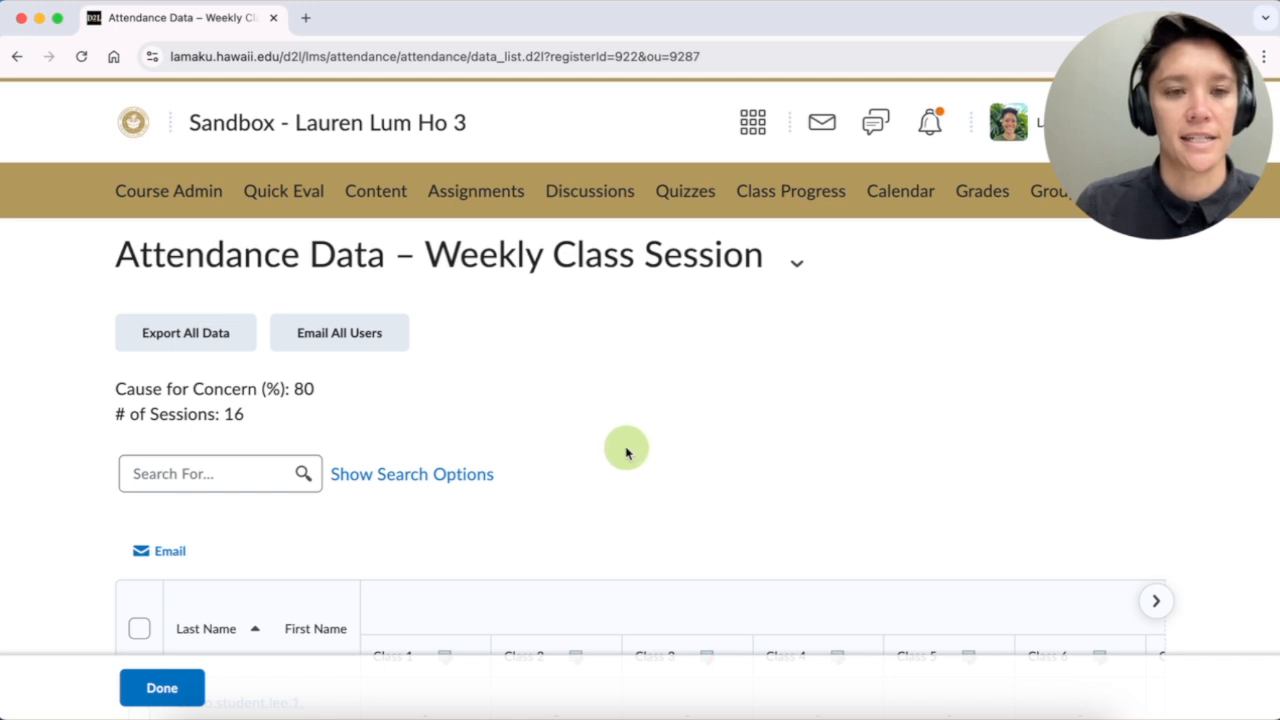
scroll(623, 449, down, 3)
scroll(632, 453, down, 1)
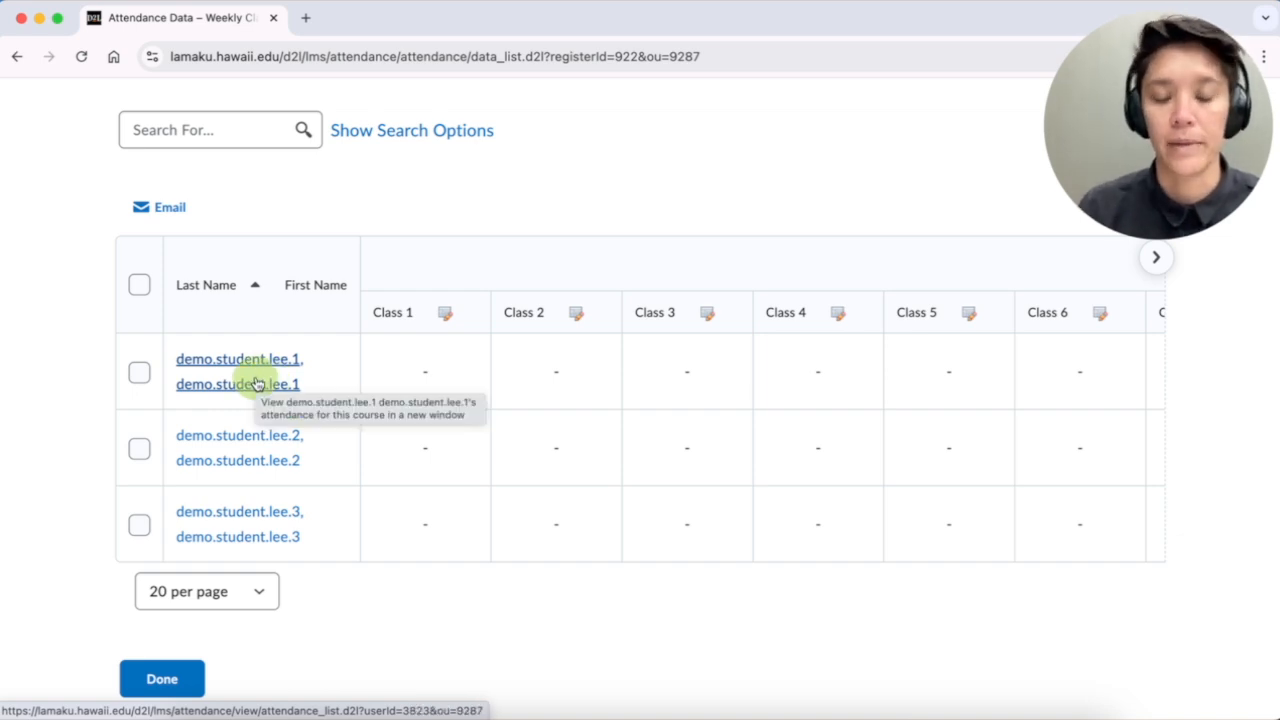
Open the attendance entry for Class 1, examine the status choices offered for the first student, and close it without changes.
click(445, 316)
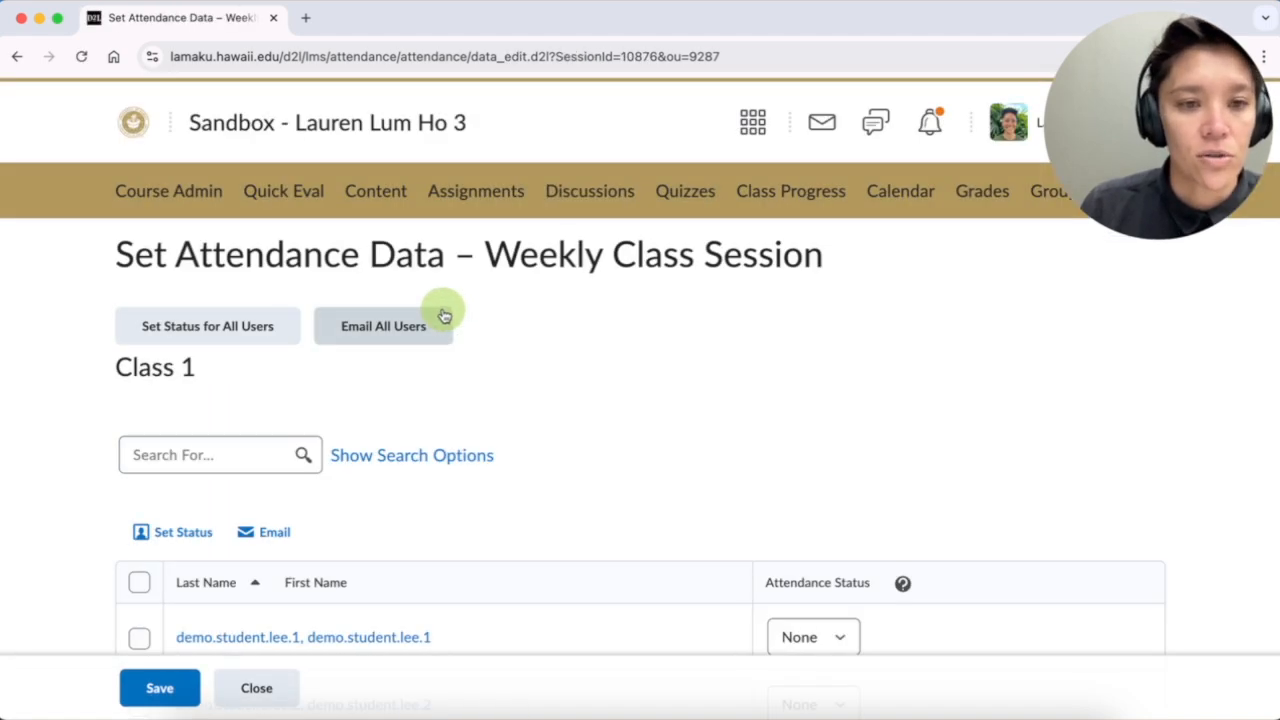
scroll(643, 447, down, 1)
scroll(643, 447, down, 2)
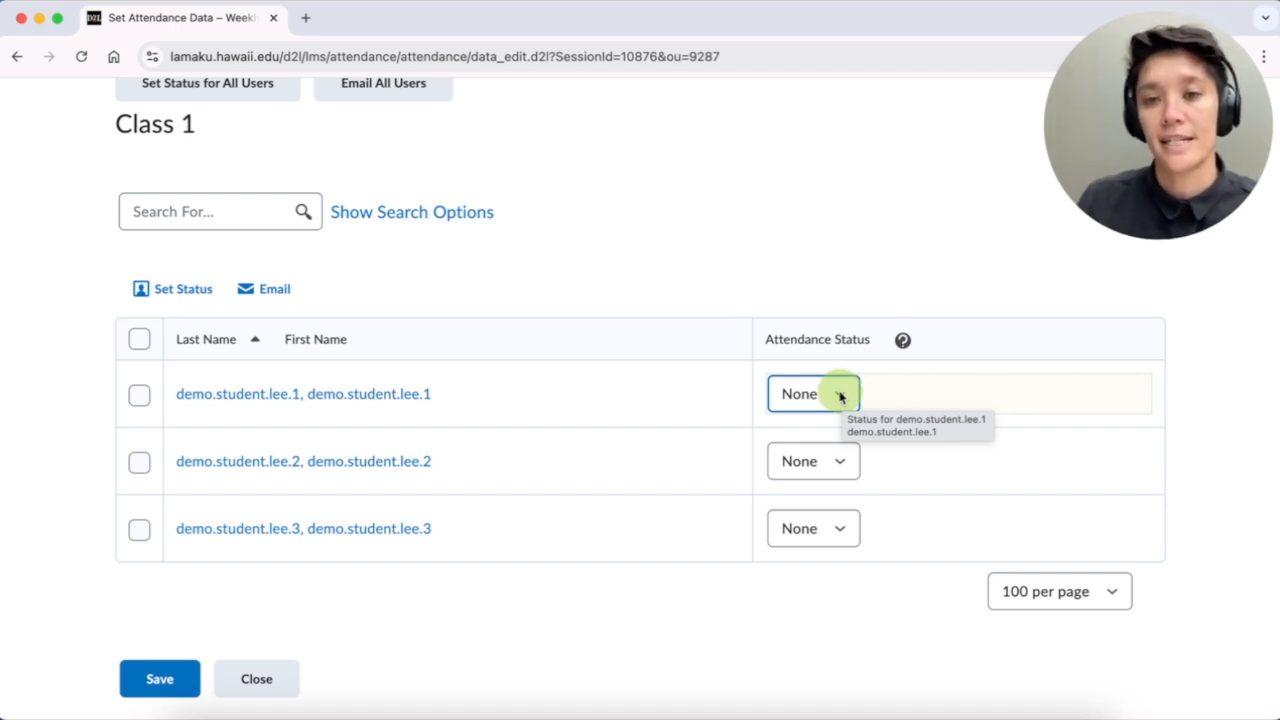
click(840, 397)
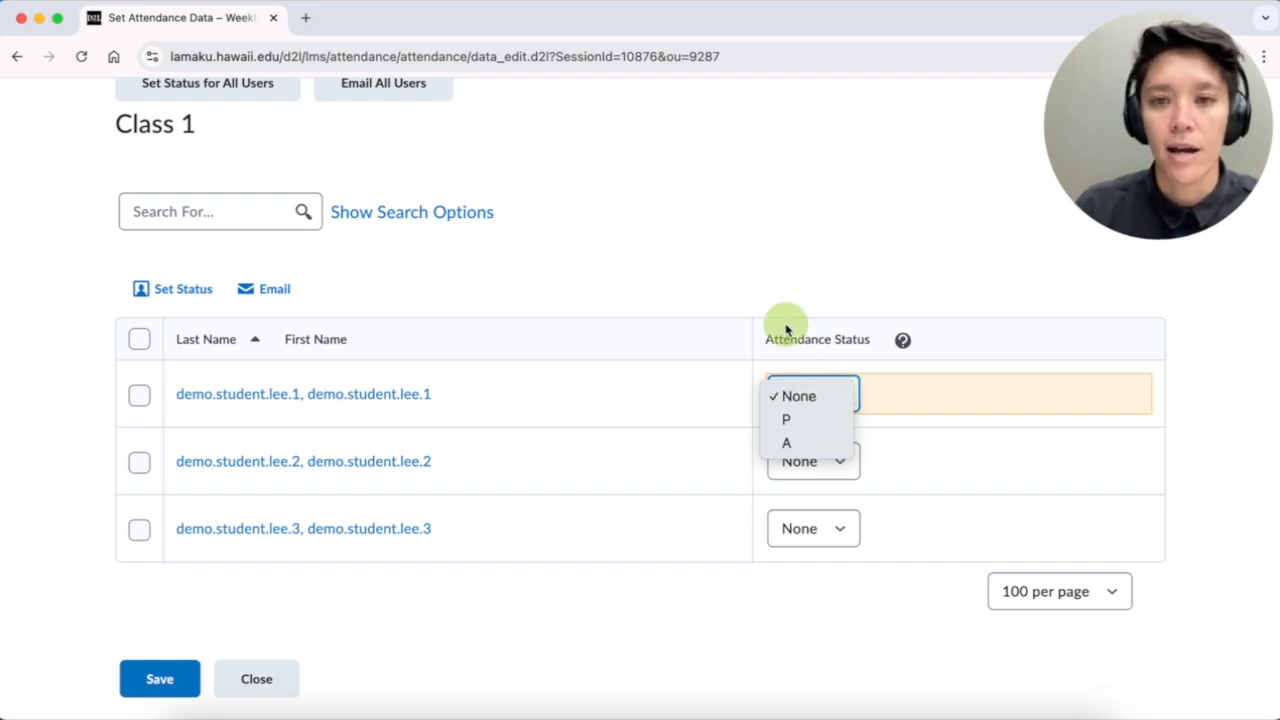
click(757, 290)
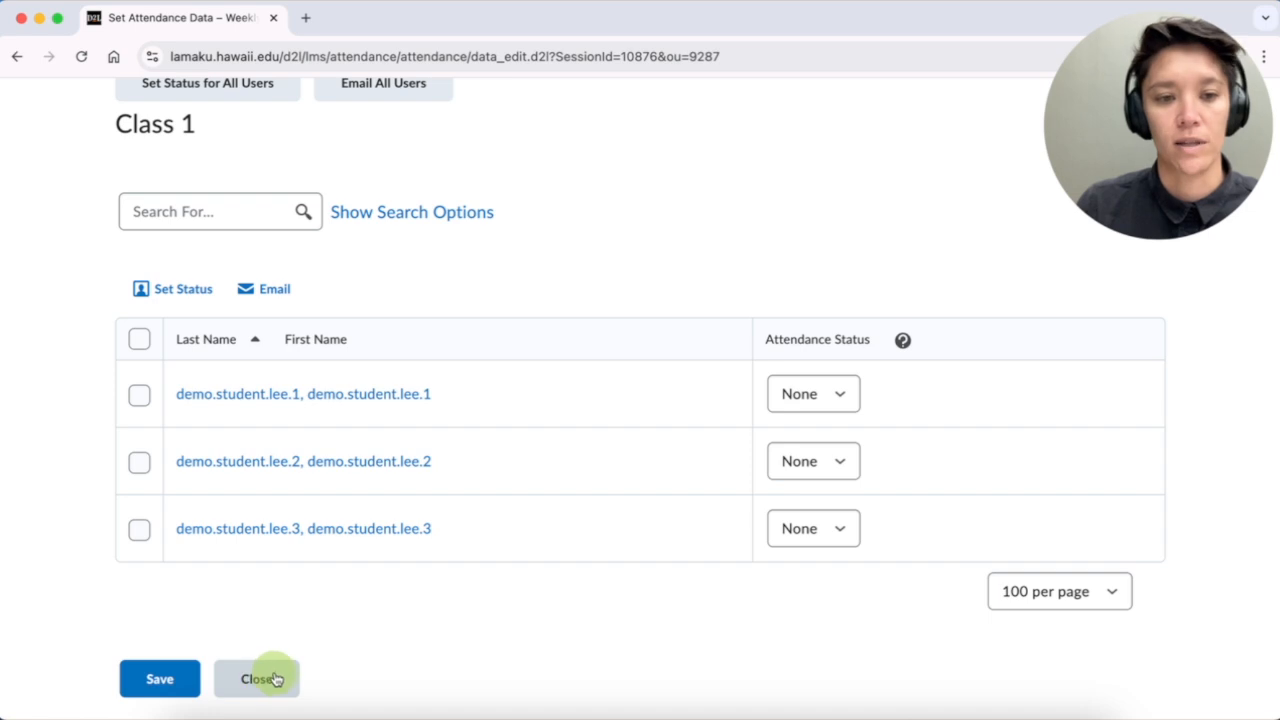
click(258, 680)
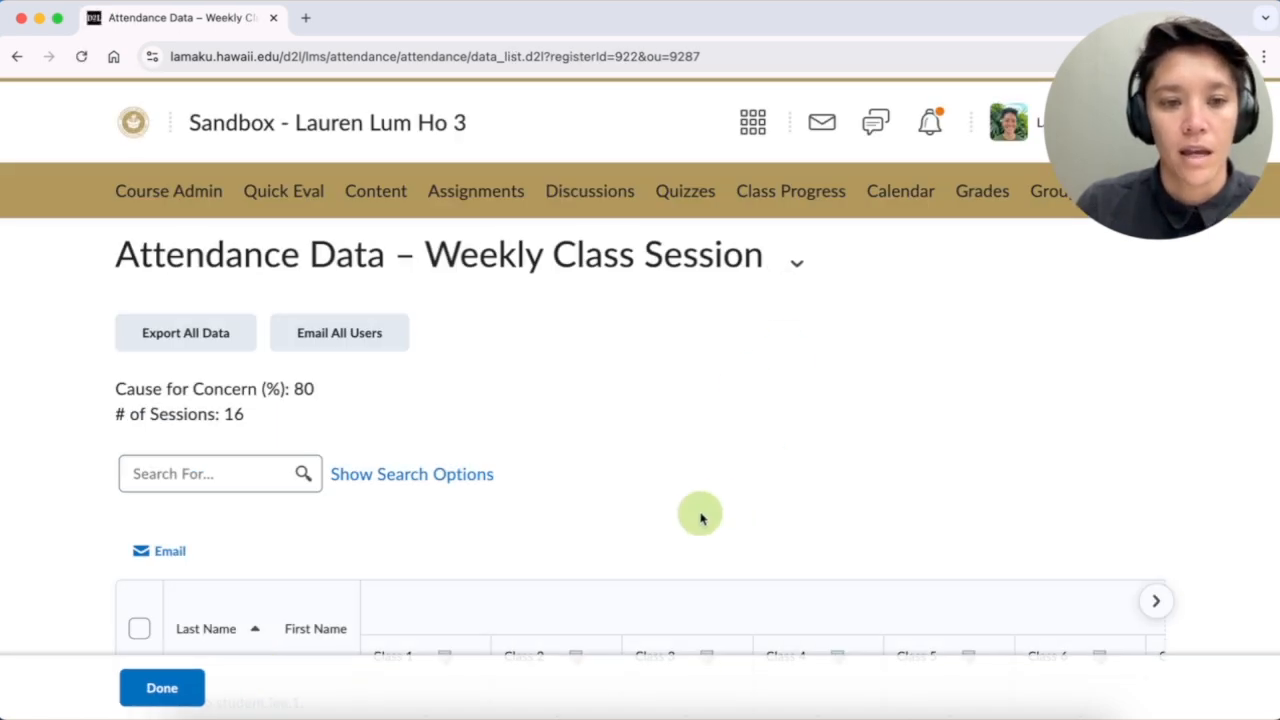
Leave the attendance data and start a new attendance scheme named Weekly Sessions.
click(162, 688)
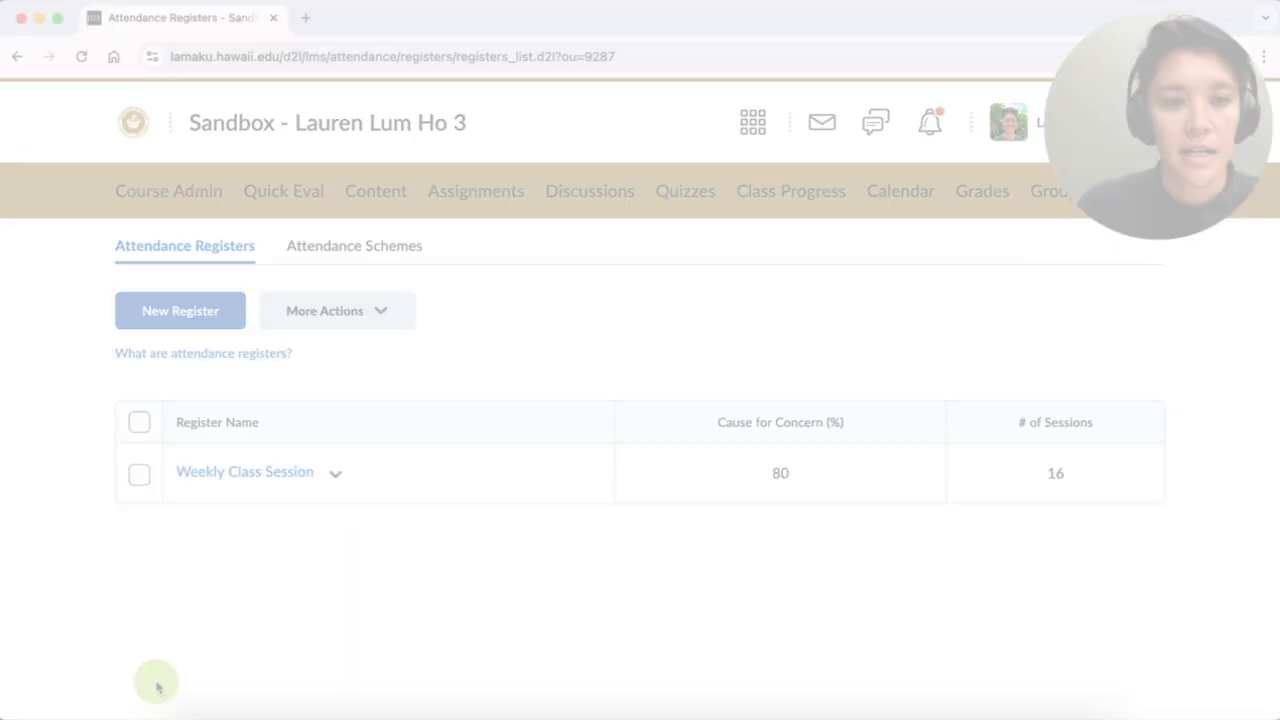
click(328, 250)
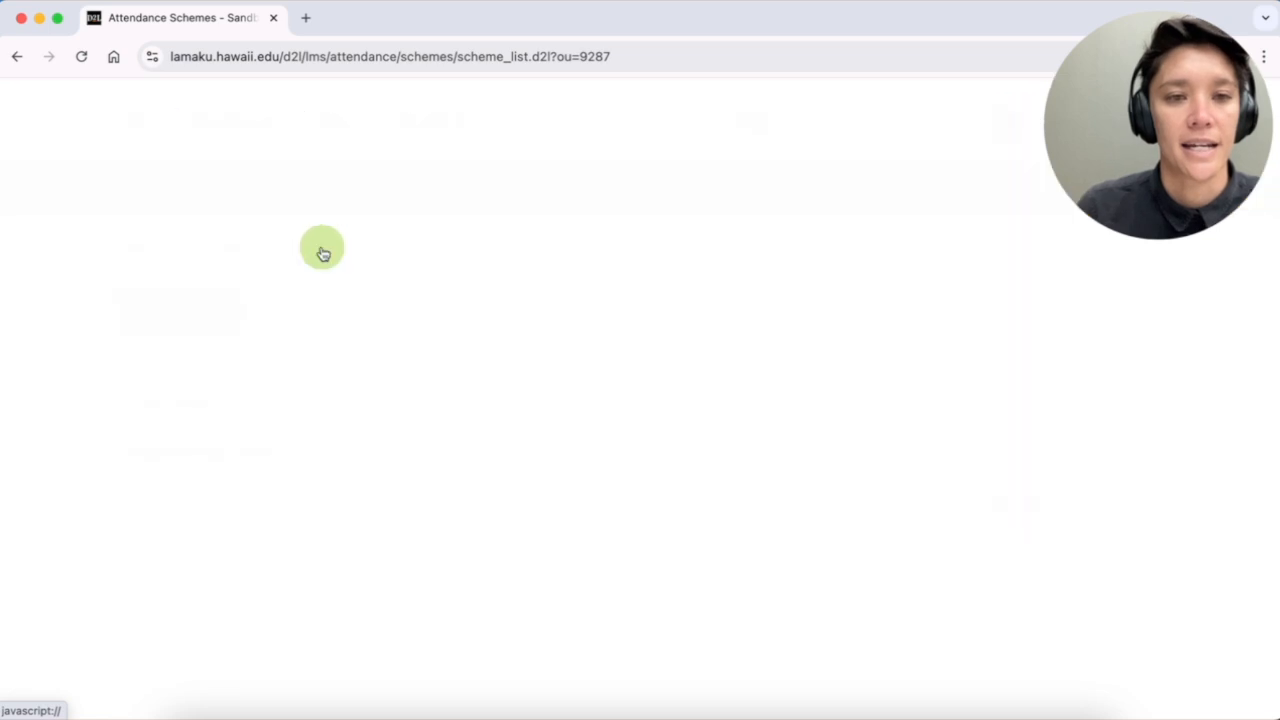
click(156, 311)
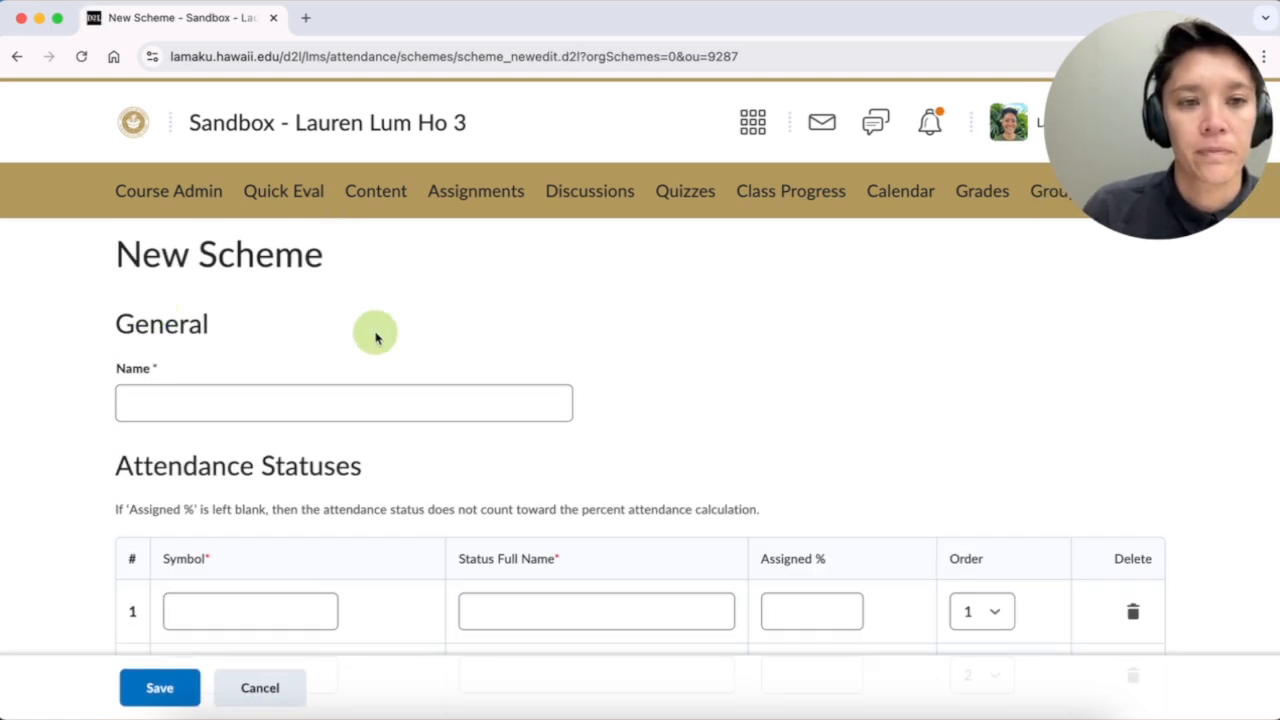
scroll(360, 320, down, 2)
click(334, 300)
text(Weekly Sessions)
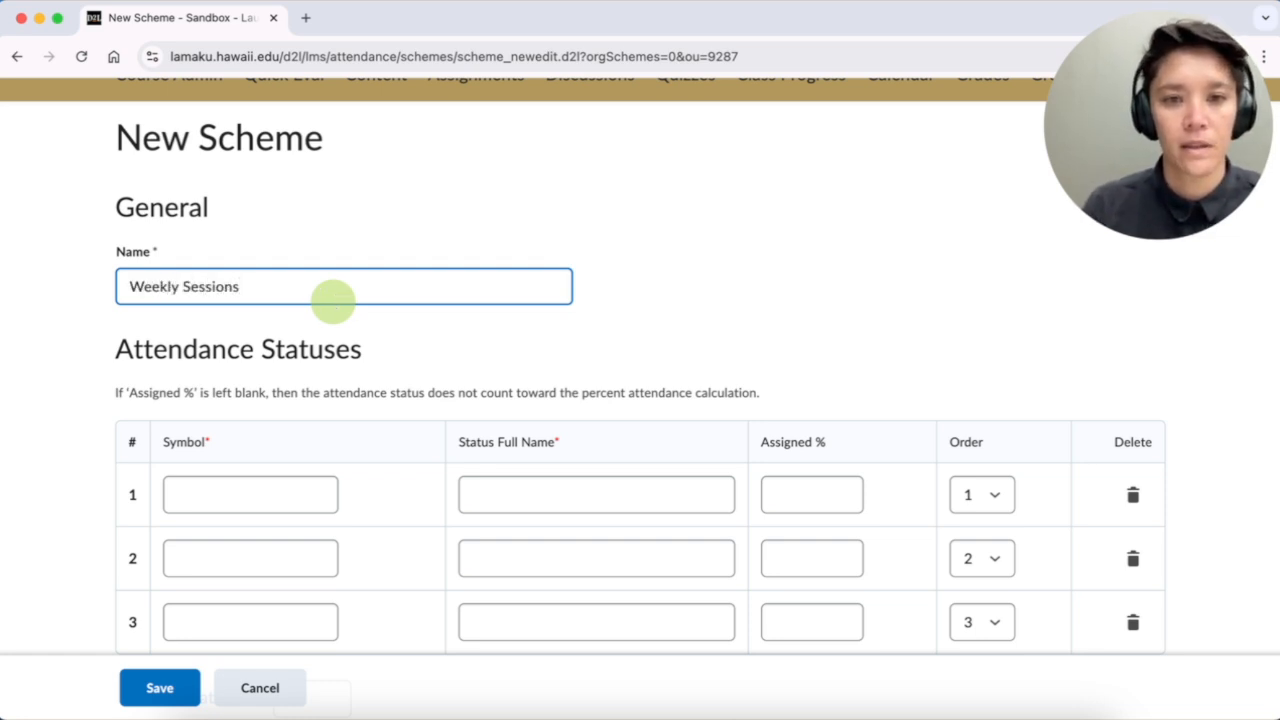
click(659, 302)
Define the scheme's first attendance status with Present as both its symbol and its full name.
scroll(659, 302, down, 2)
click(213, 408)
click(211, 385)
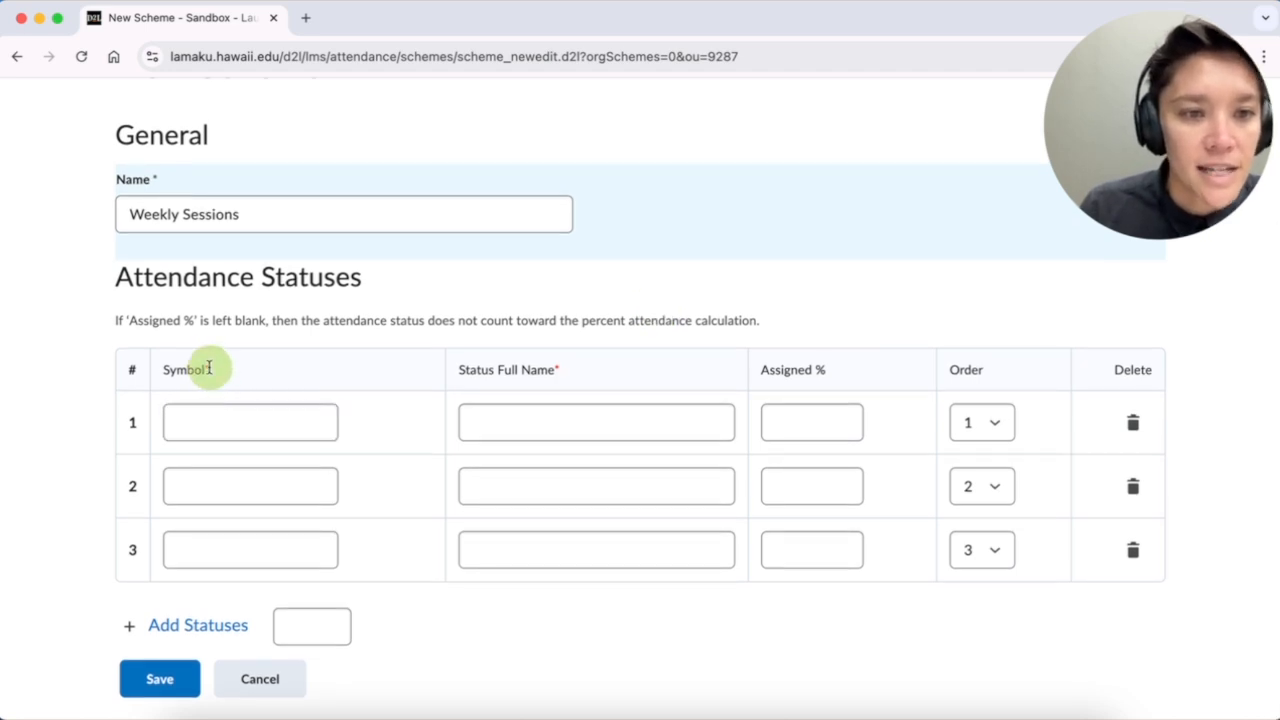
drag(206, 368, 254, 369)
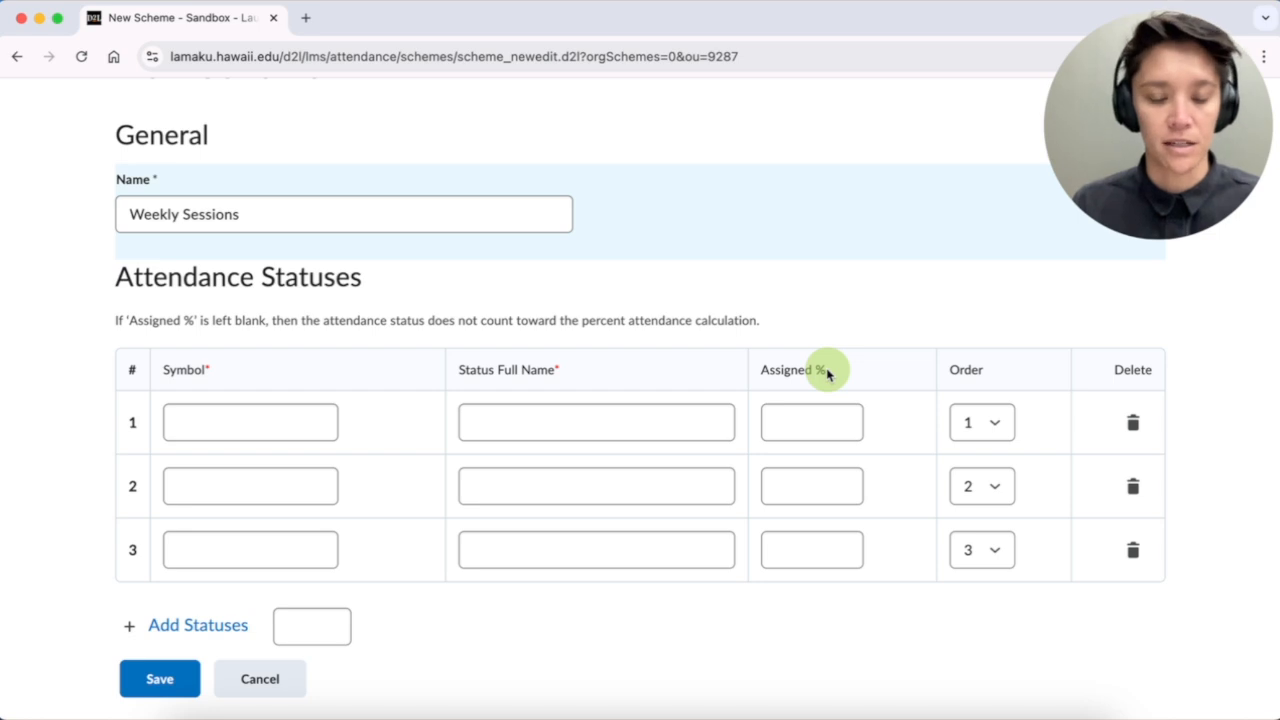
click(214, 421)
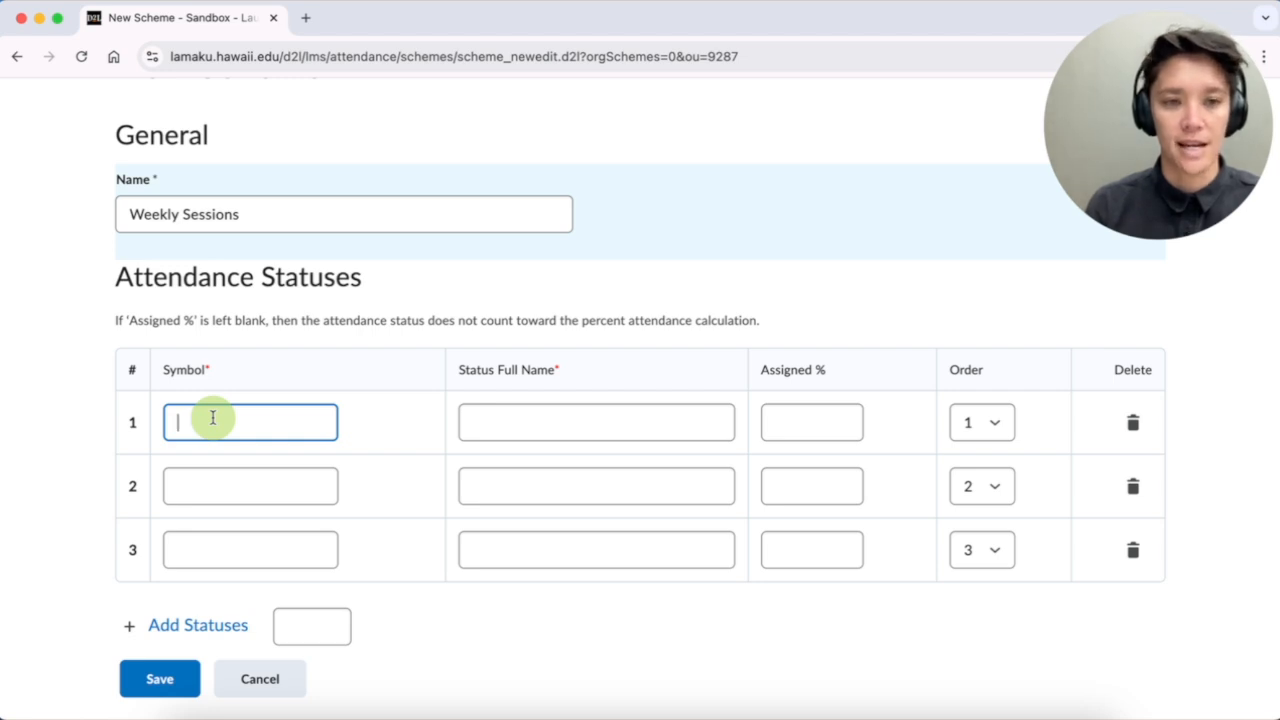
text(Present)
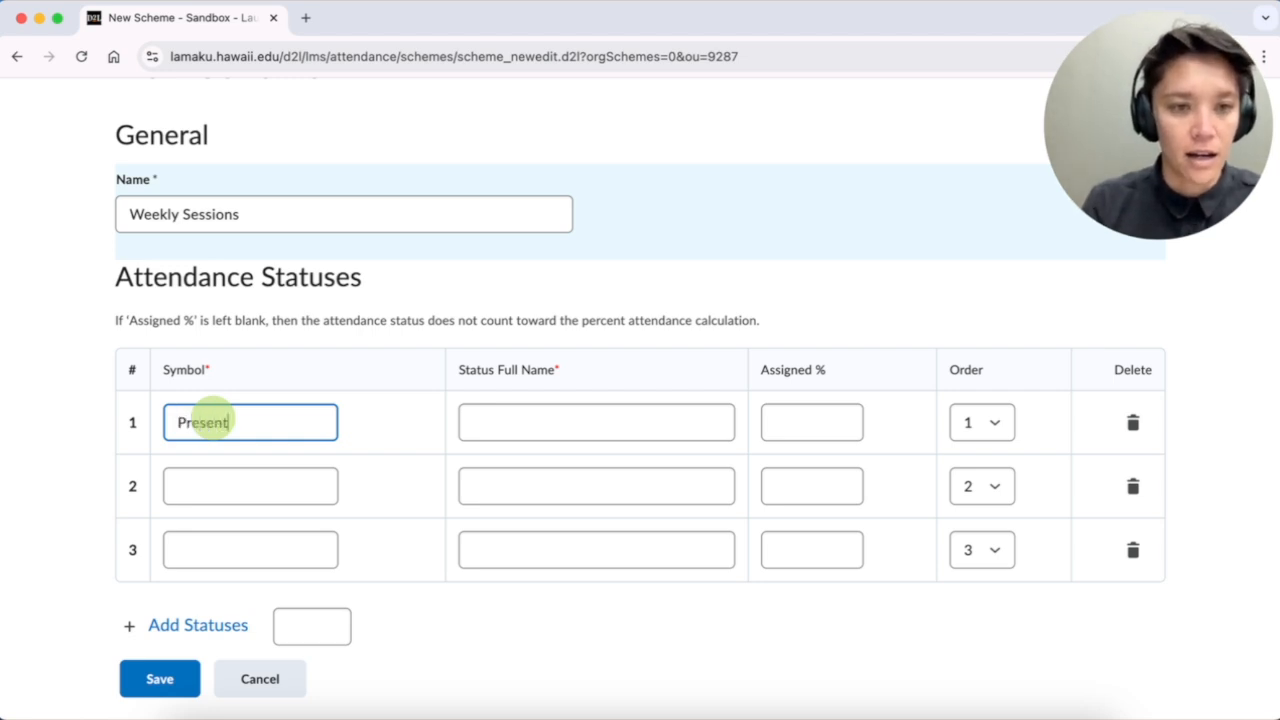
key(Tab)
text(Presen)
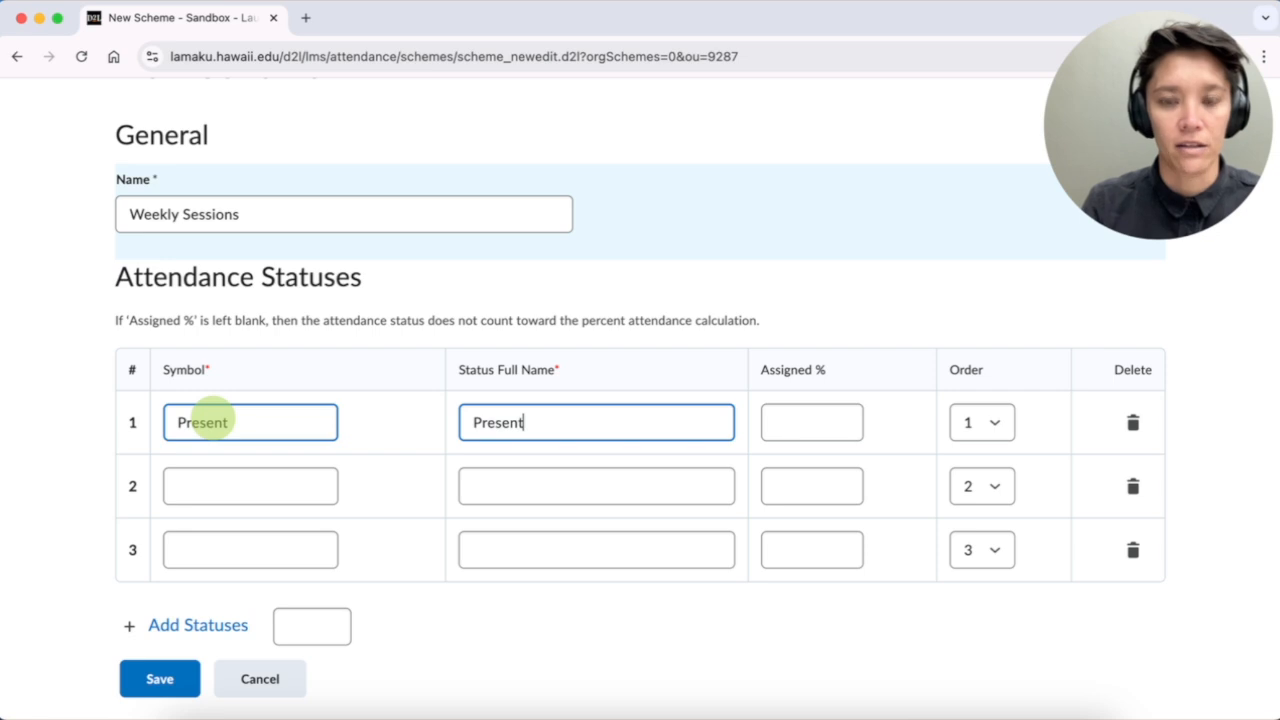
text(t)
Enter Absent and Excused as the symbols of the second and third attendance statuses.
click(195, 476)
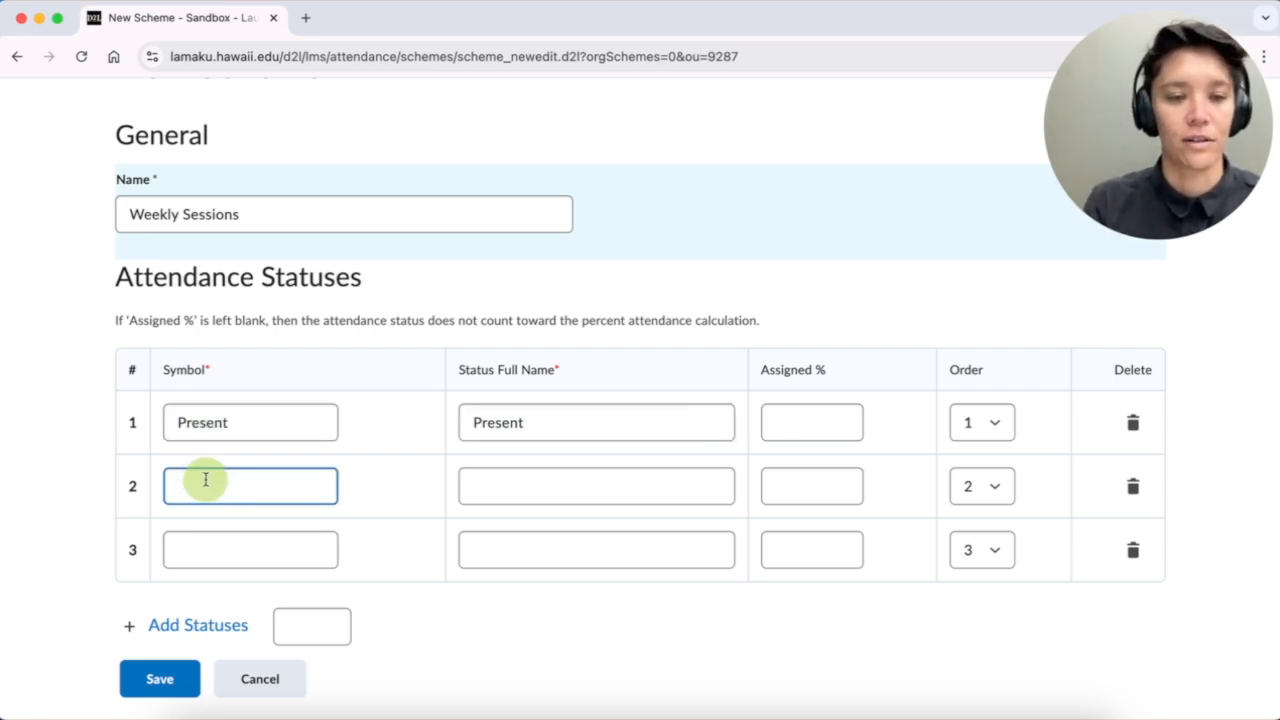
text(Absen)
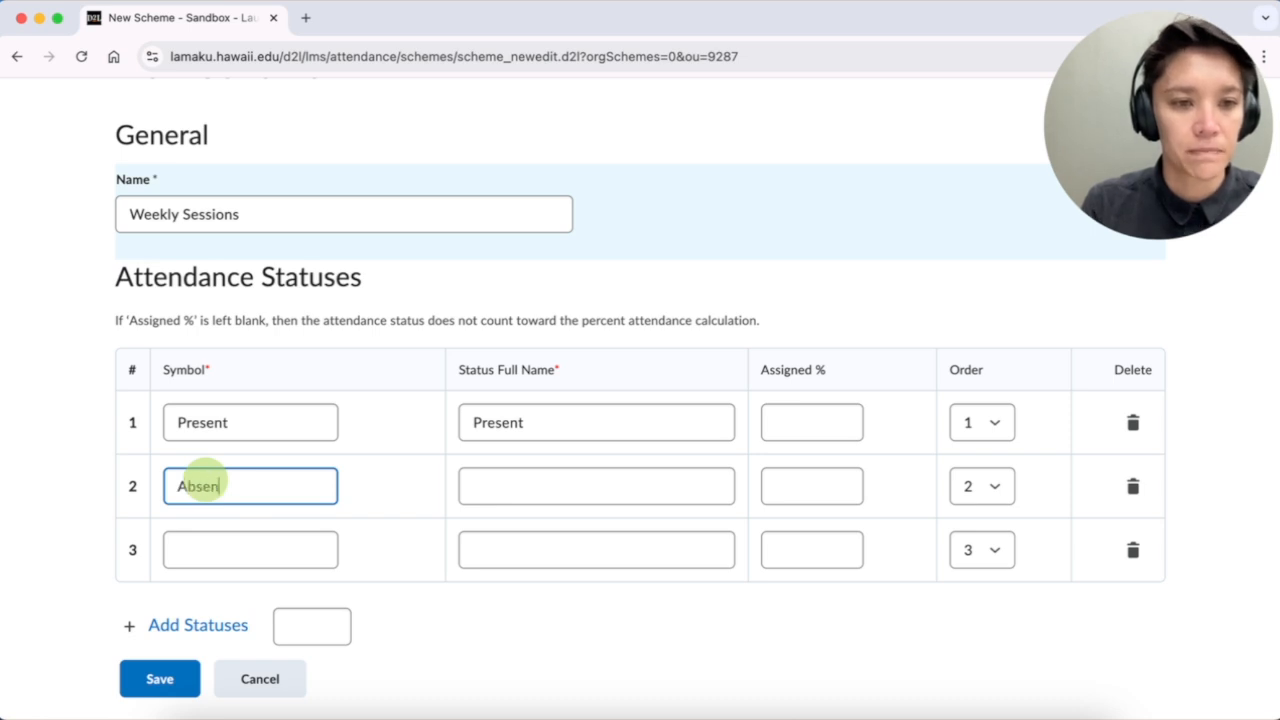
click(204, 540)
text(Excuse)
Copy the symbols Absent and Excused into the full names of their own statuses.
double_click(203, 488)
key(super+c)
click(509, 478)
key(super+v)
double_click(225, 552)
key(super+c)
click(500, 551)
key(super+v)
click(465, 450)
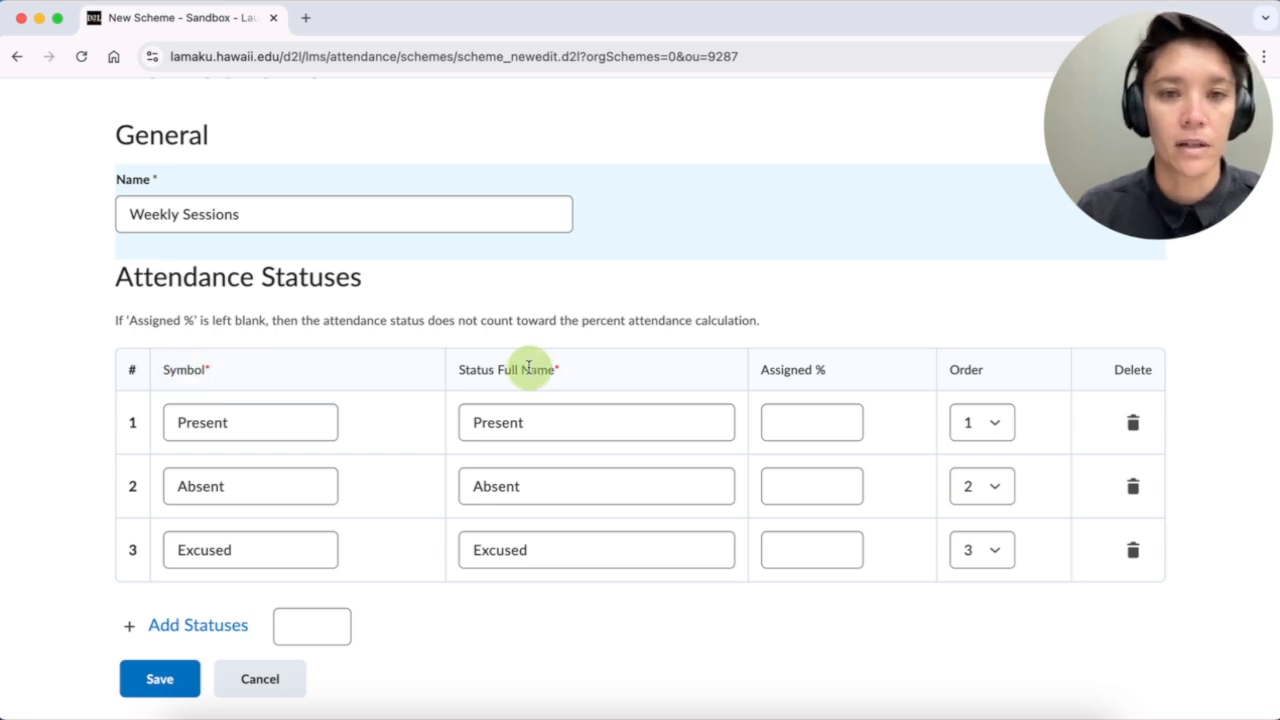
Review the symbols and full names of the three statuses and the option for adding more statuses.
click(481, 489)
click(623, 514)
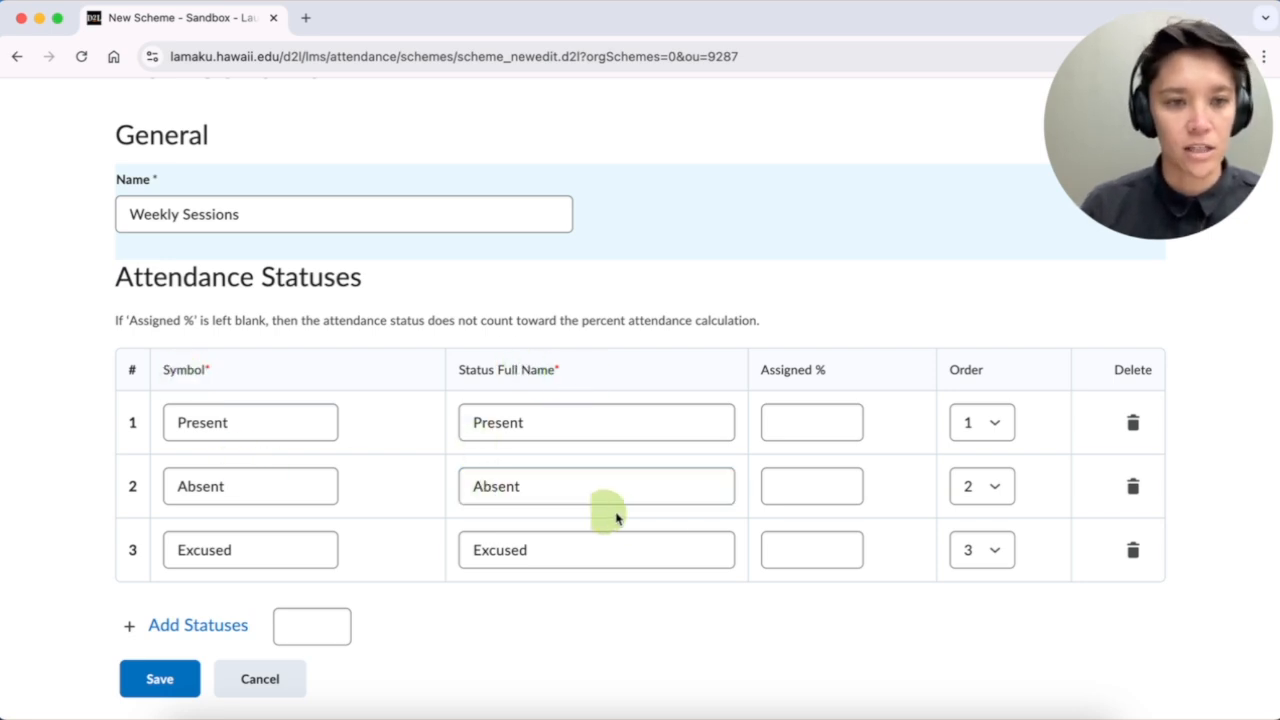
click(234, 423)
click(221, 490)
click(201, 563)
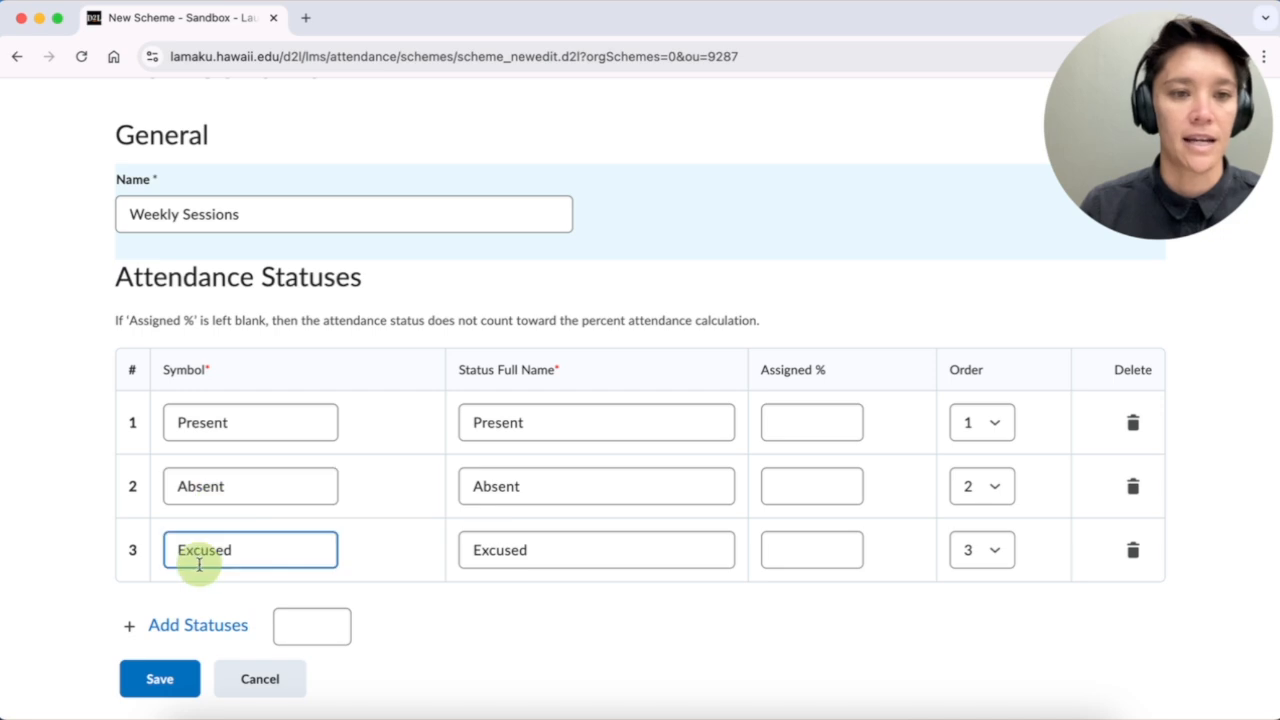
click(523, 619)
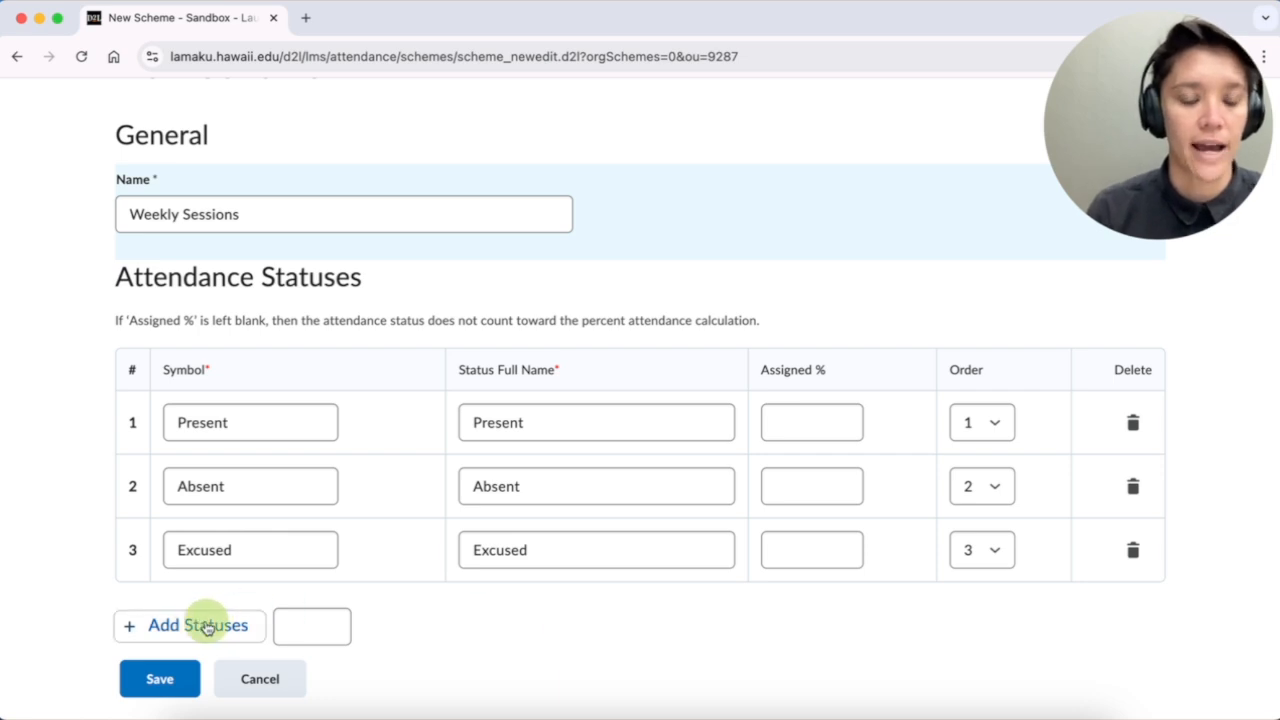
click(290, 622)
click(480, 634)
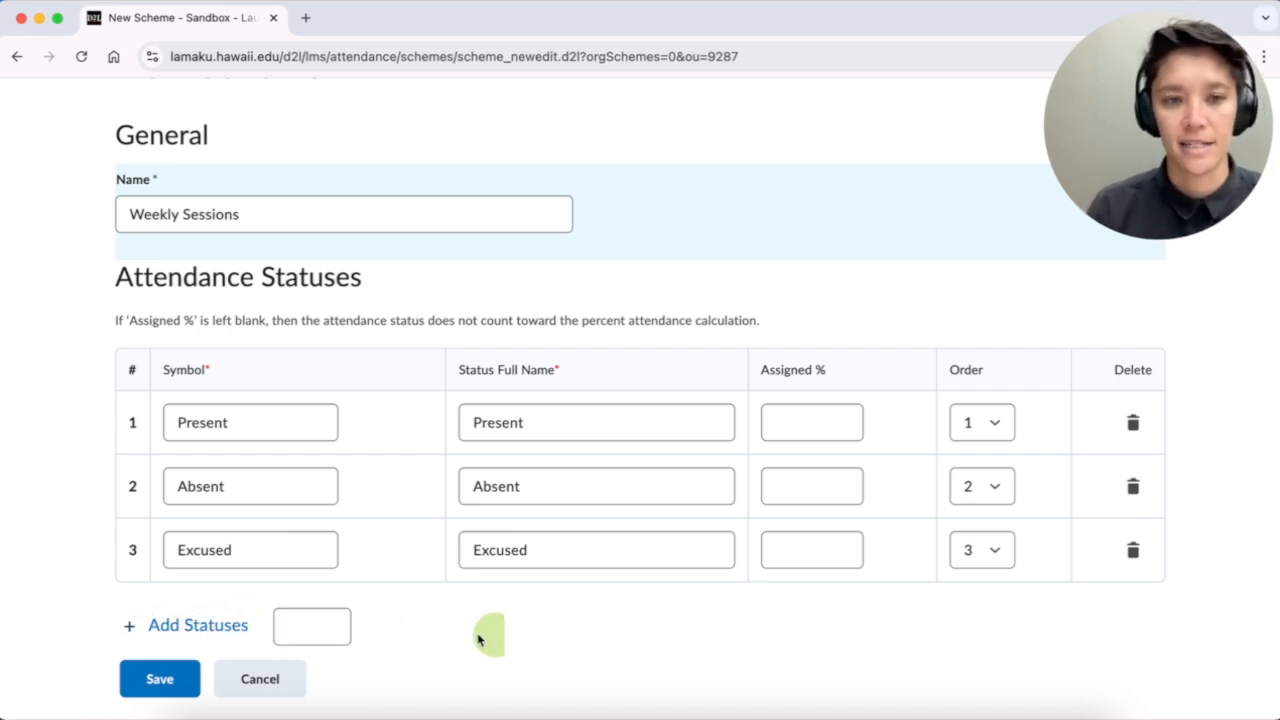
click(305, 424)
click(240, 488)
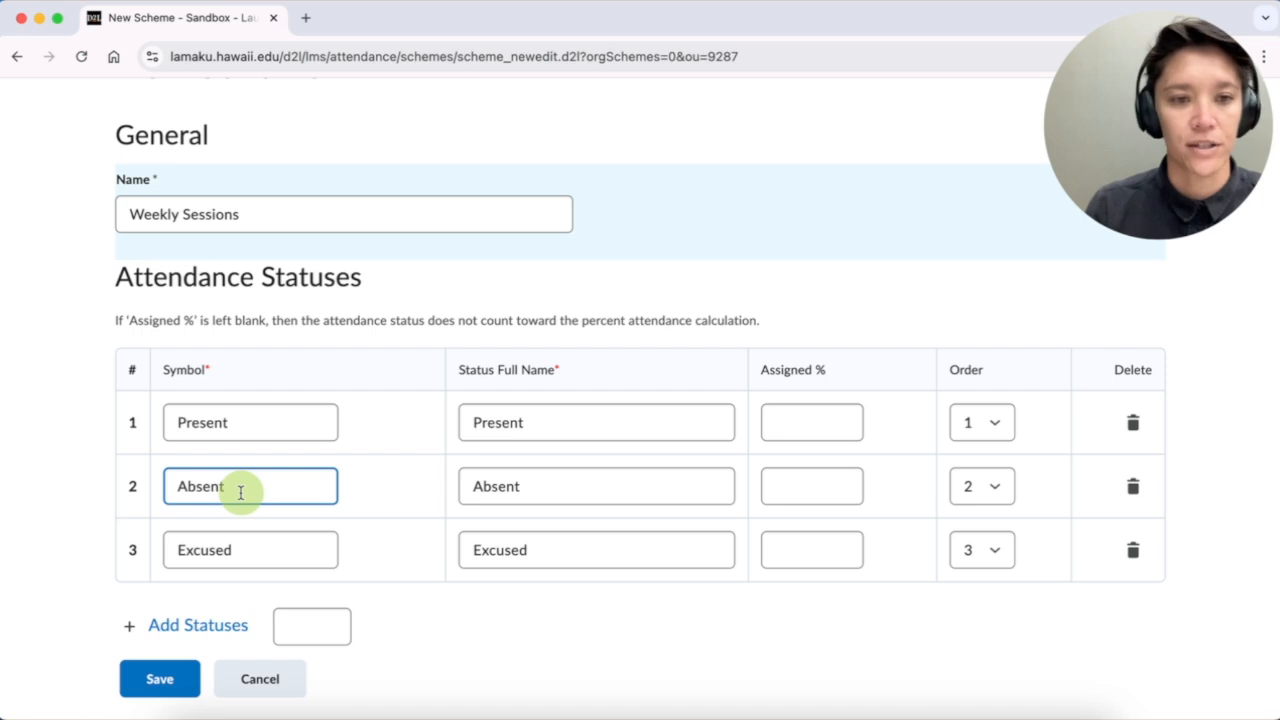
click(263, 549)
click(483, 601)
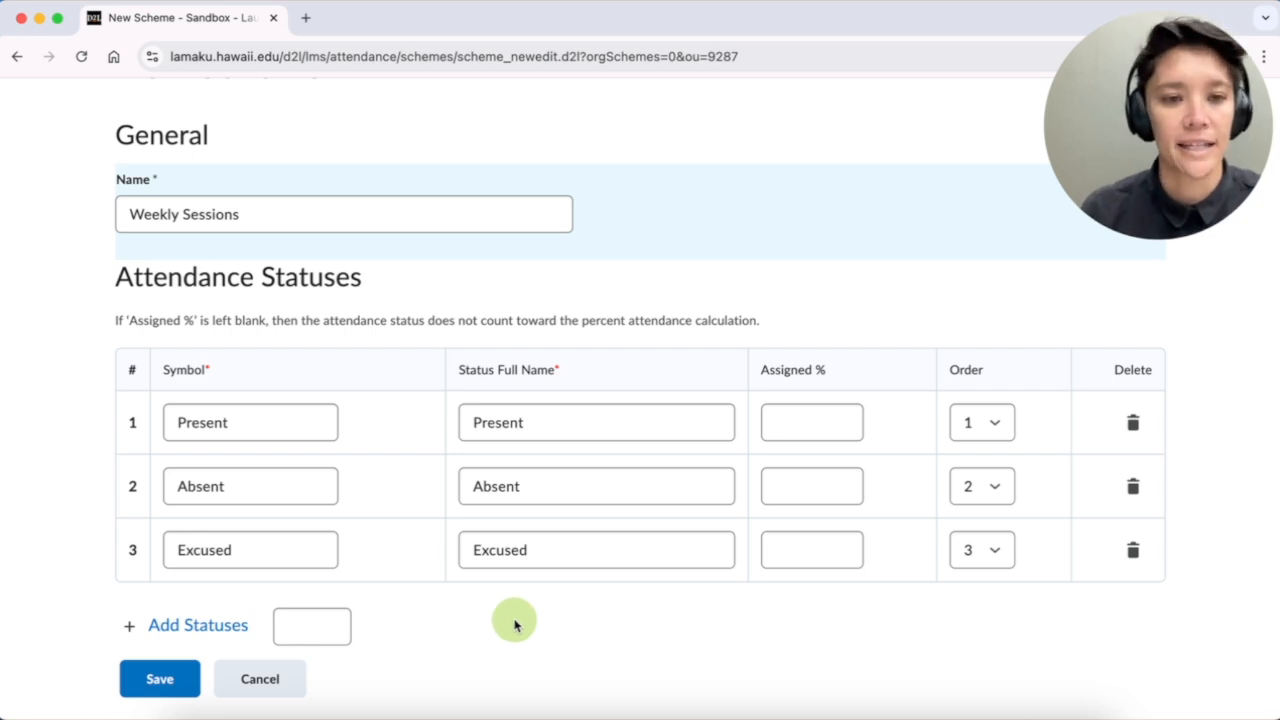
Set the assigned percentages to 100 for Present, 0 for Absent and 100 for Excused.
click(811, 421)
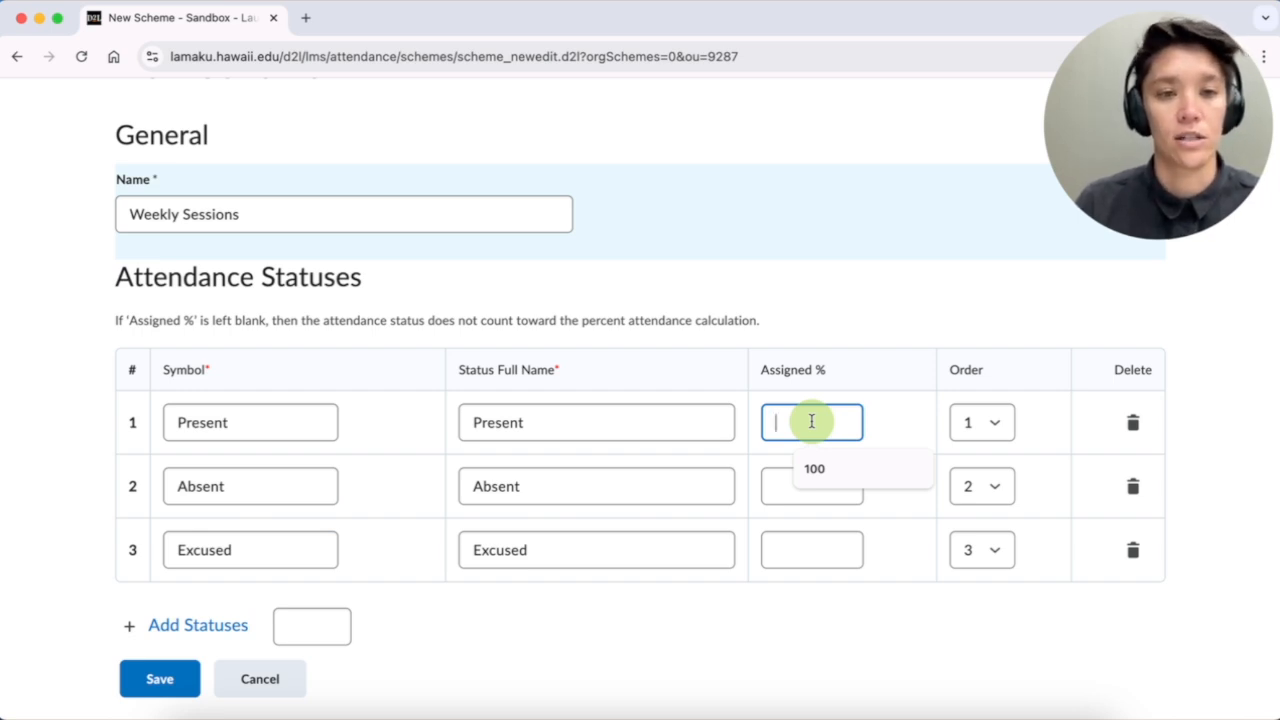
click(815, 466)
click(812, 480)
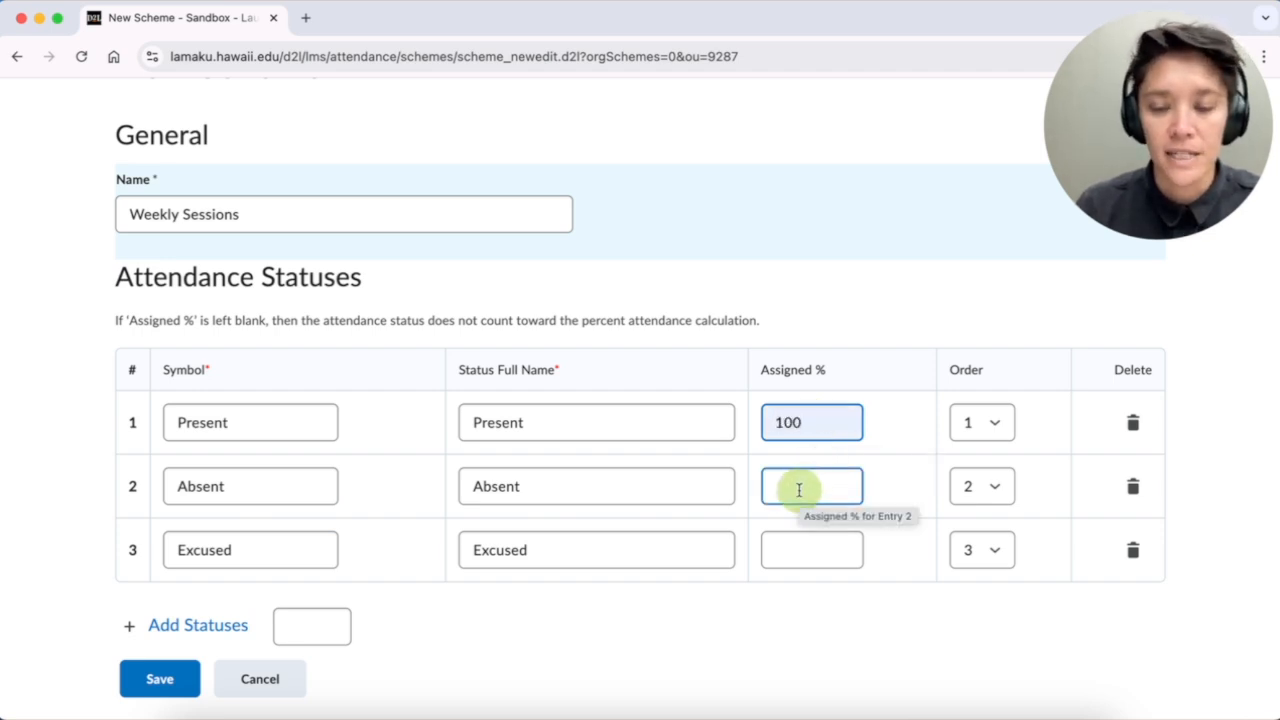
click(803, 488)
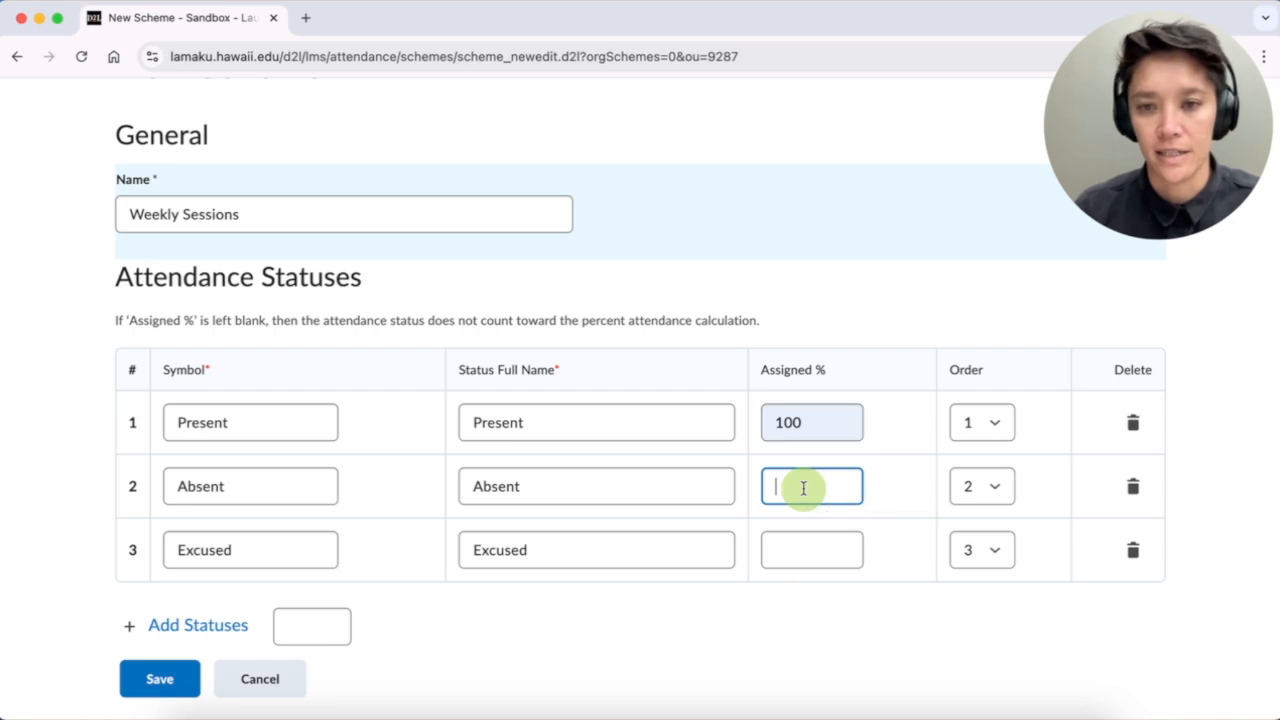
text(0)
click(797, 632)
click(803, 552)
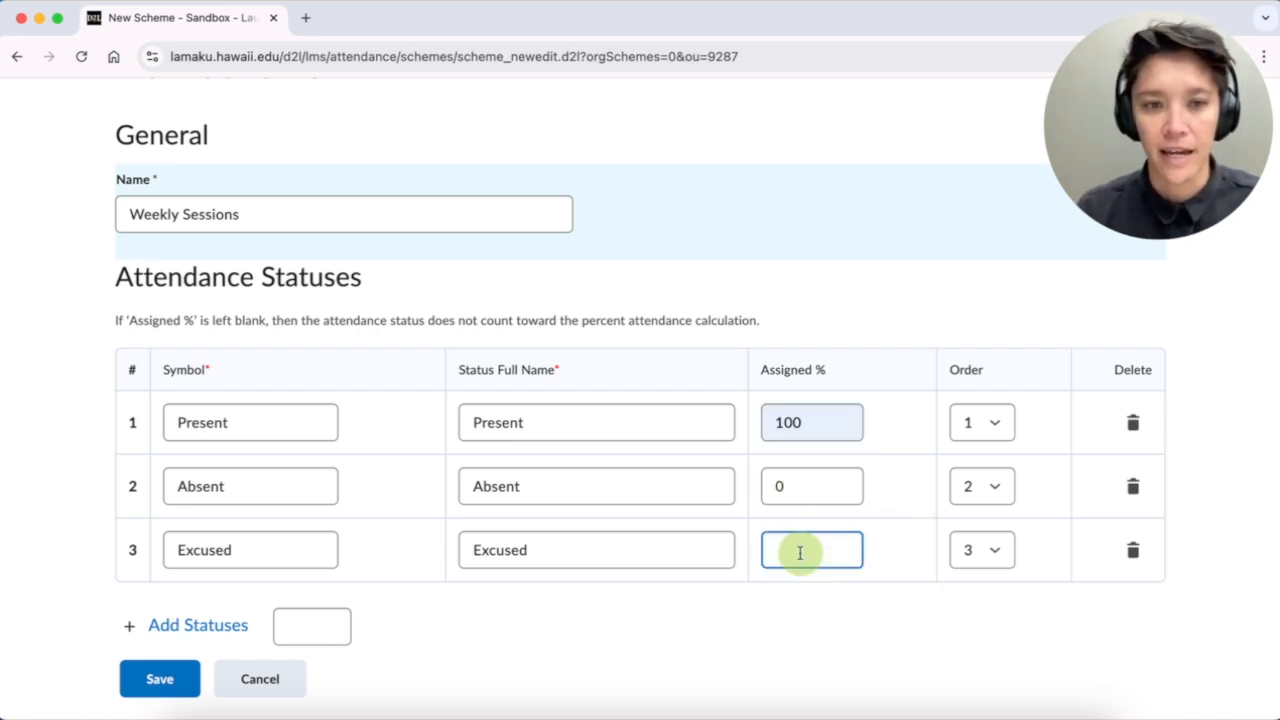
text(100)
click(846, 631)
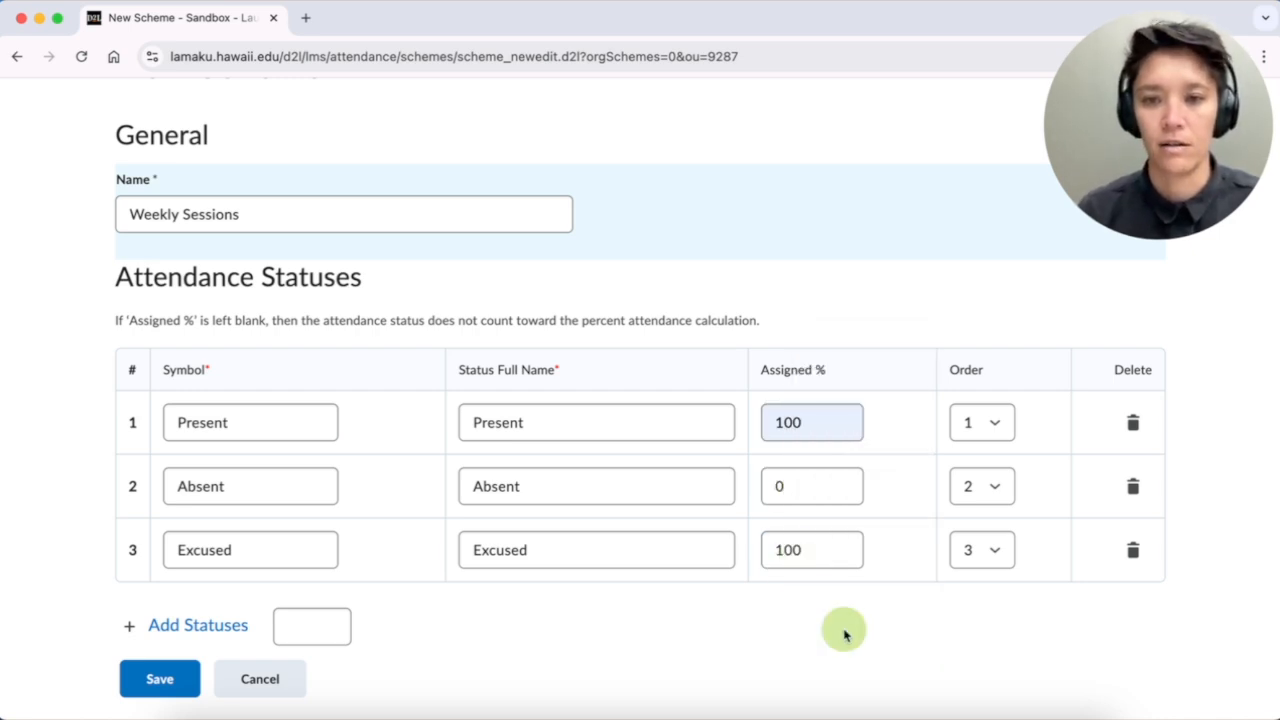
Save the Weekly Sessions scheme and close it to return to the list of attendance schemes.
scroll(808, 637, down, 1)
scroll(806, 637, up, 1)
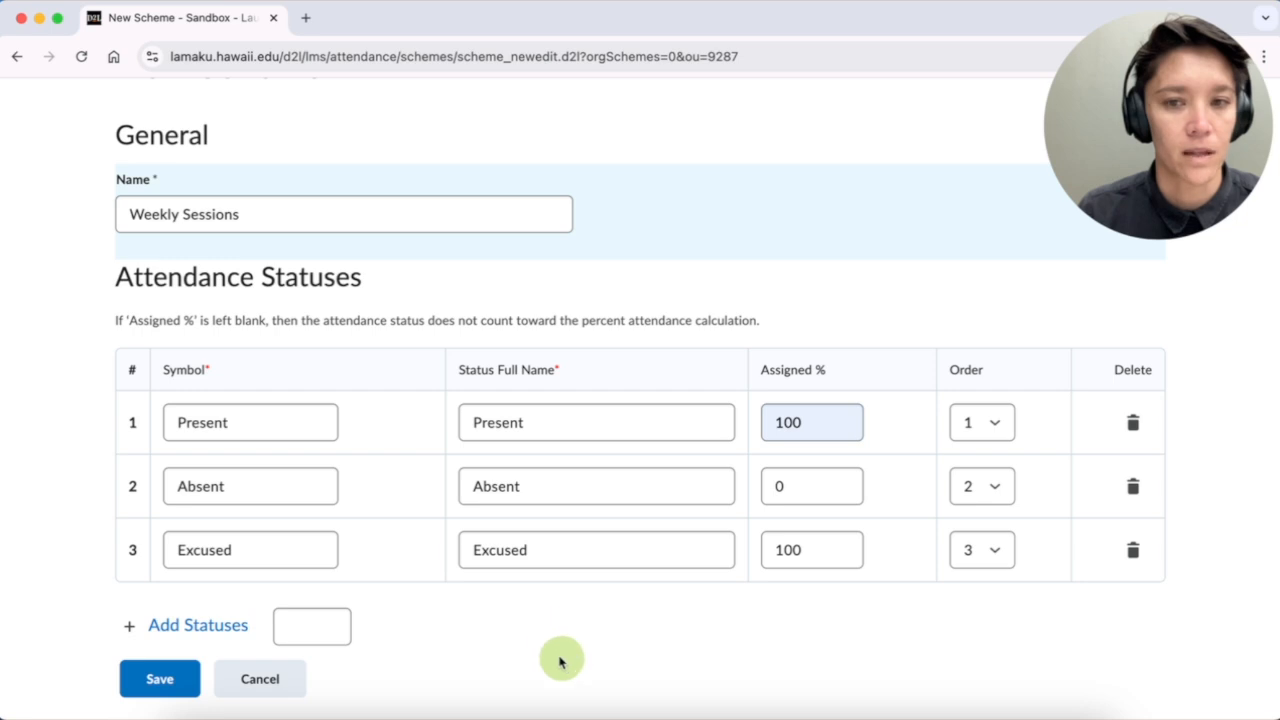
click(163, 679)
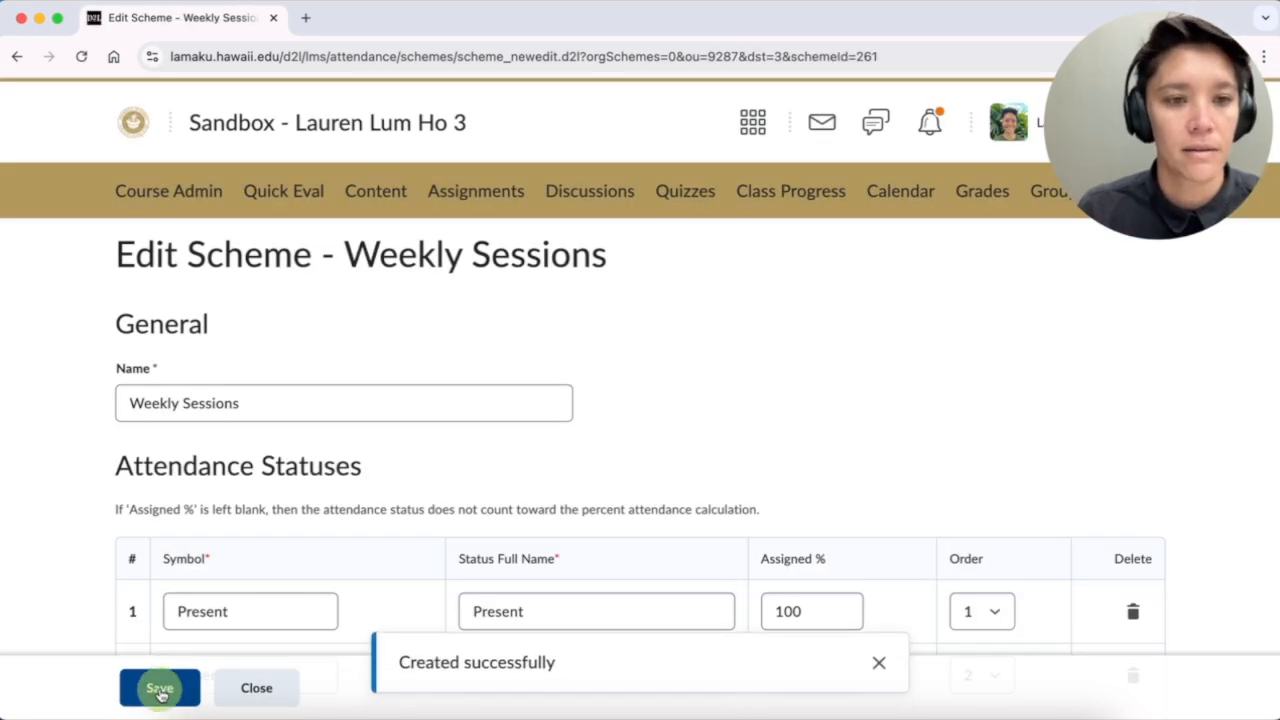
click(266, 695)
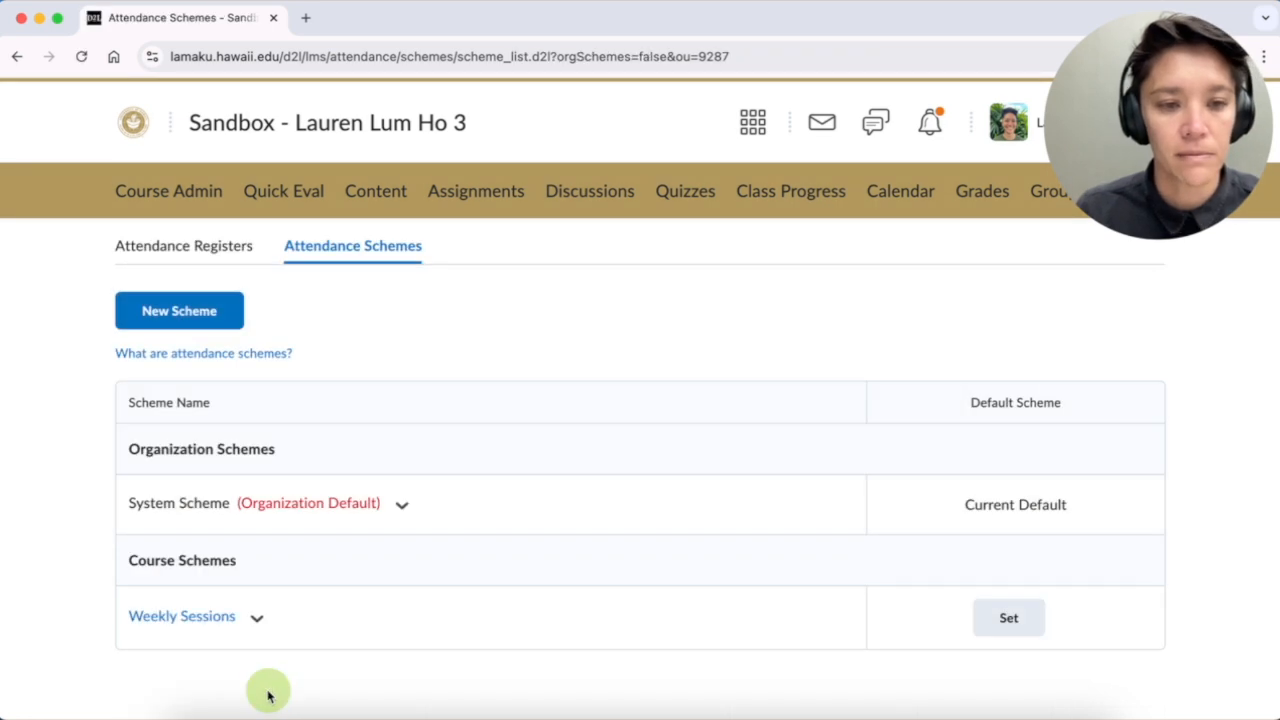
Open the Weekly Class Session register for editing from its attendance data and bring its attendance scheme setting into view.
click(219, 252)
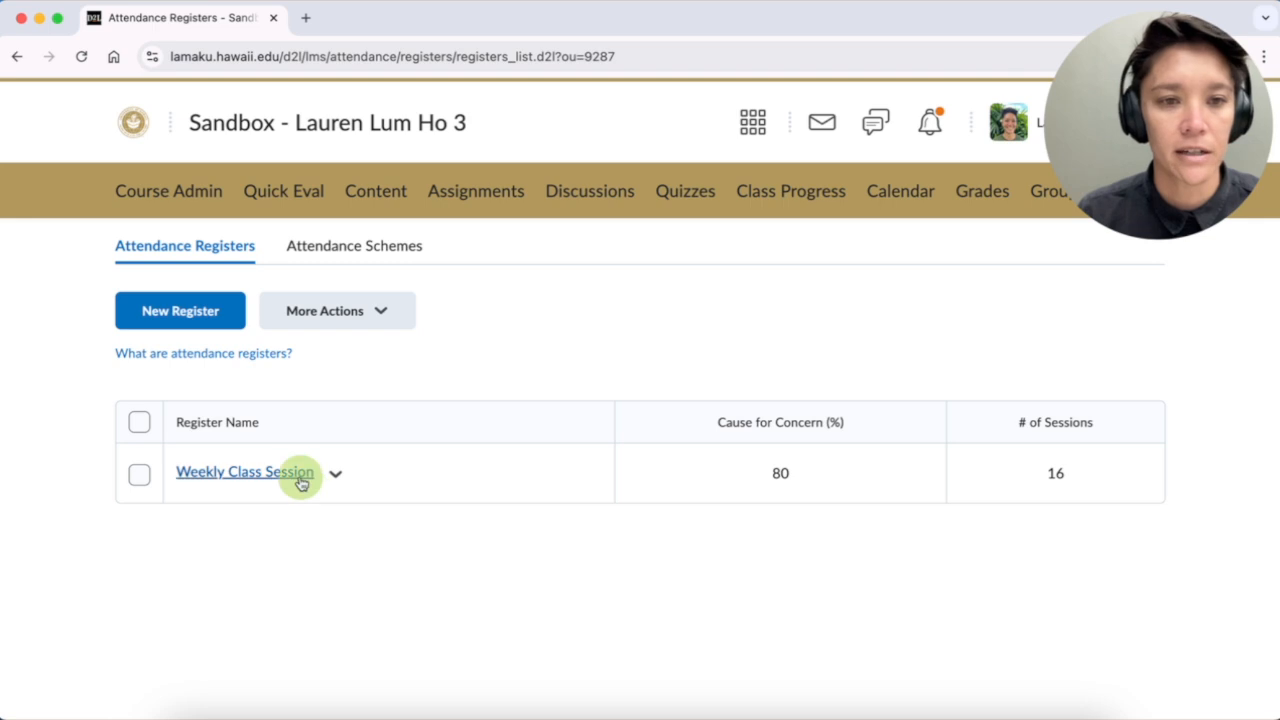
click(300, 482)
scroll(551, 452, down, 3)
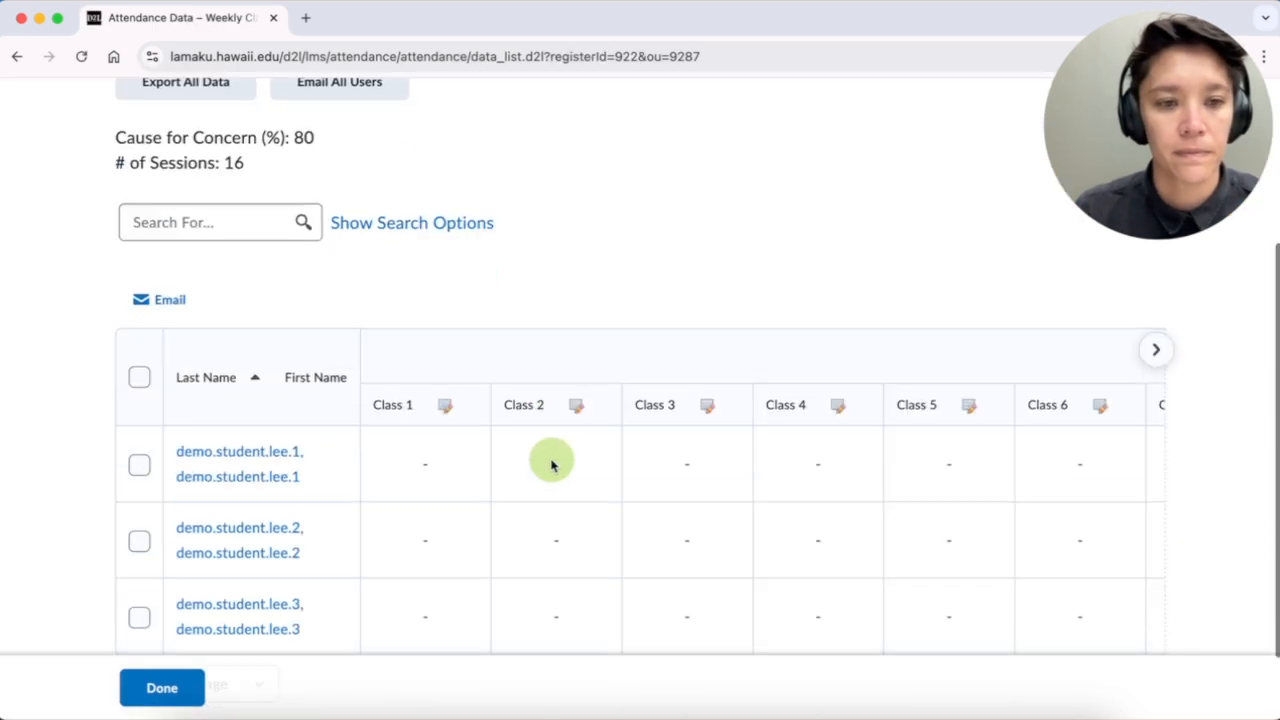
scroll(551, 440, up, 3)
click(797, 198)
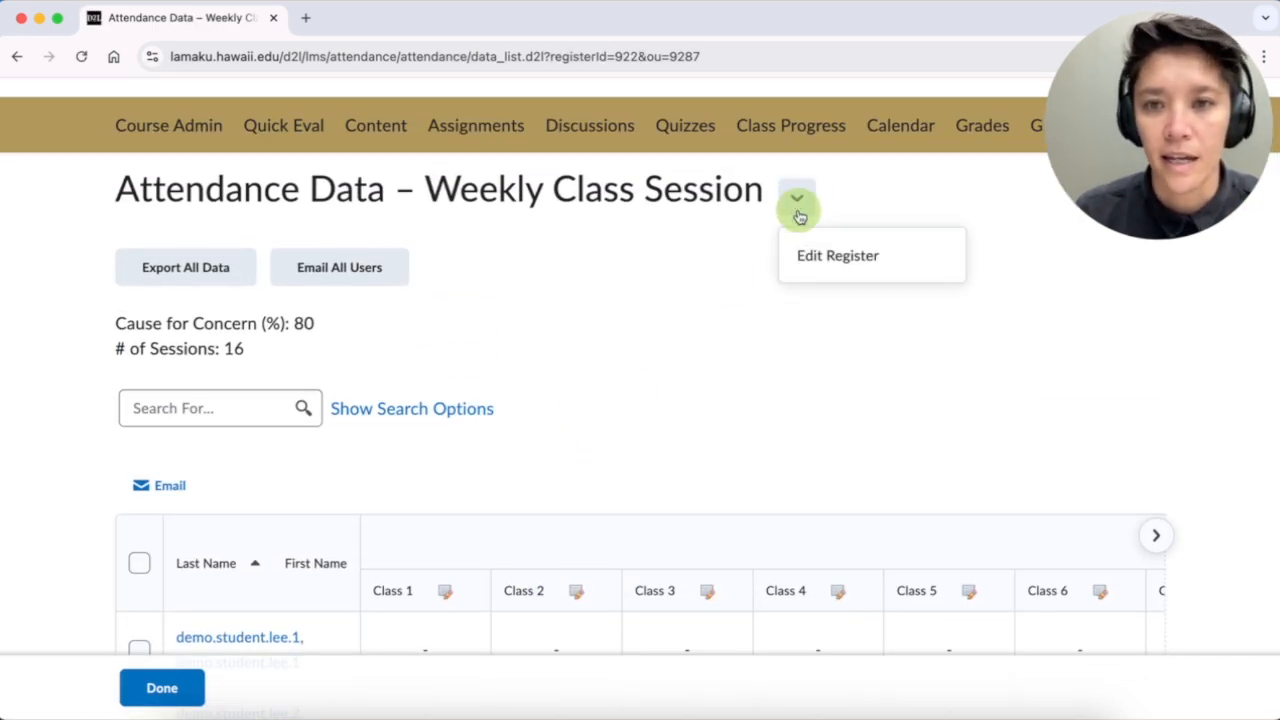
click(830, 254)
scroll(651, 451, down, 4)
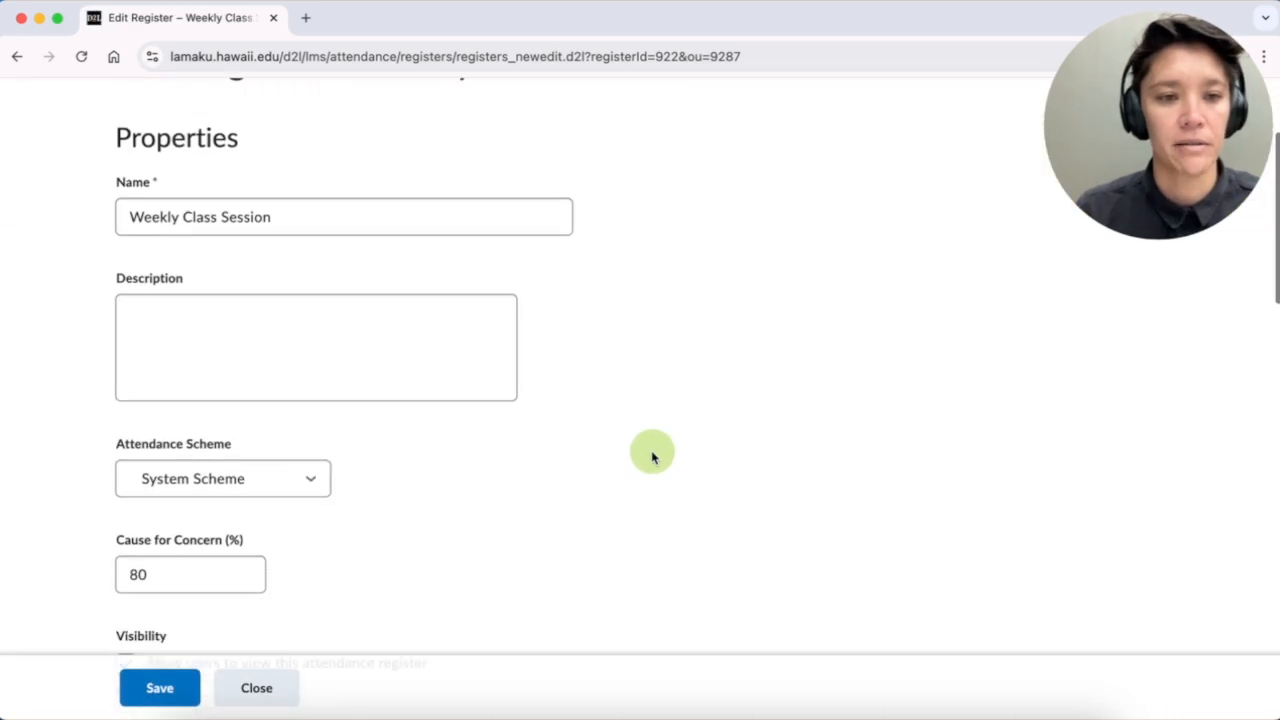
Assign the Weekly Sessions attendance scheme to the register and set its cause for concern to 90%.
click(222, 338)
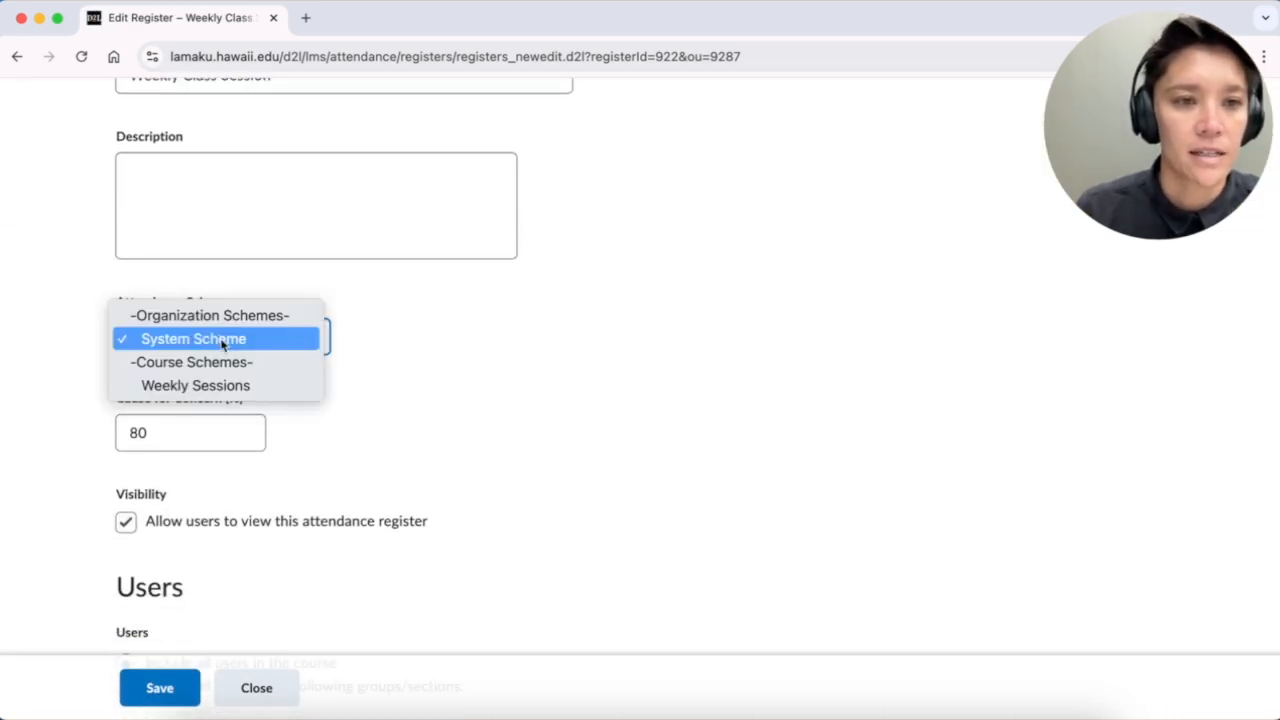
click(210, 390)
click(214, 445)
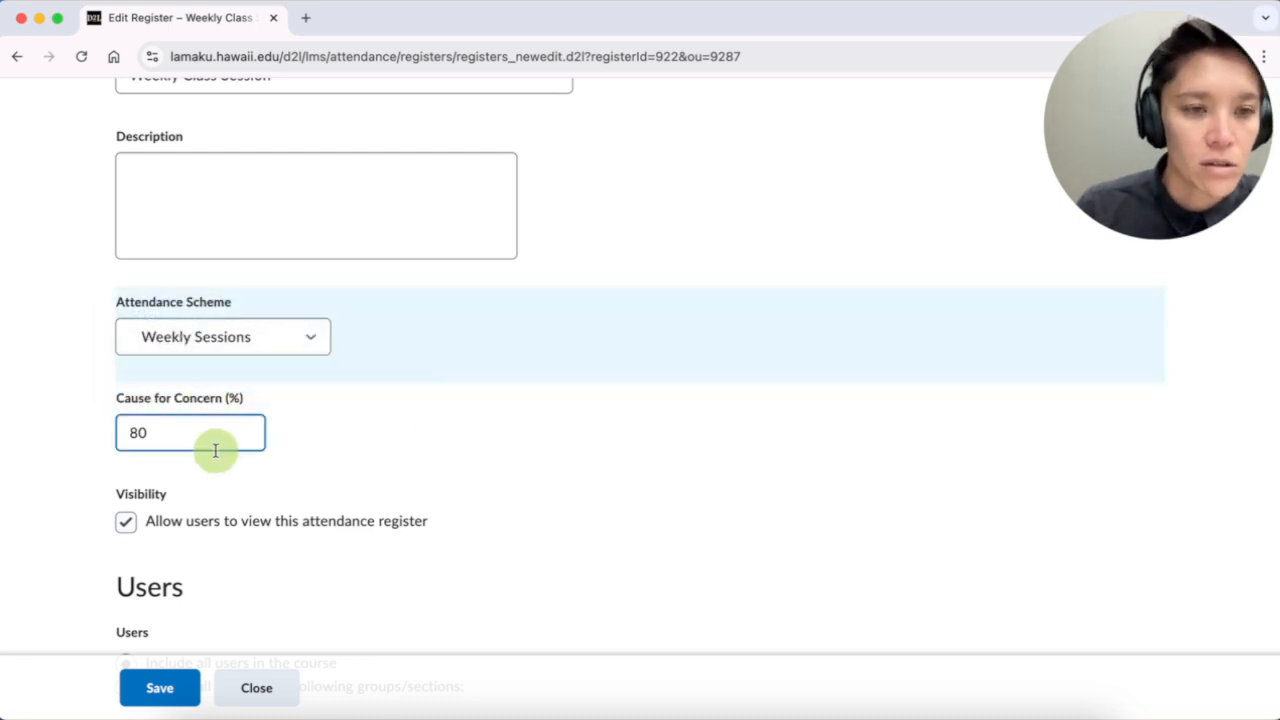
text(9)
click(94, 441)
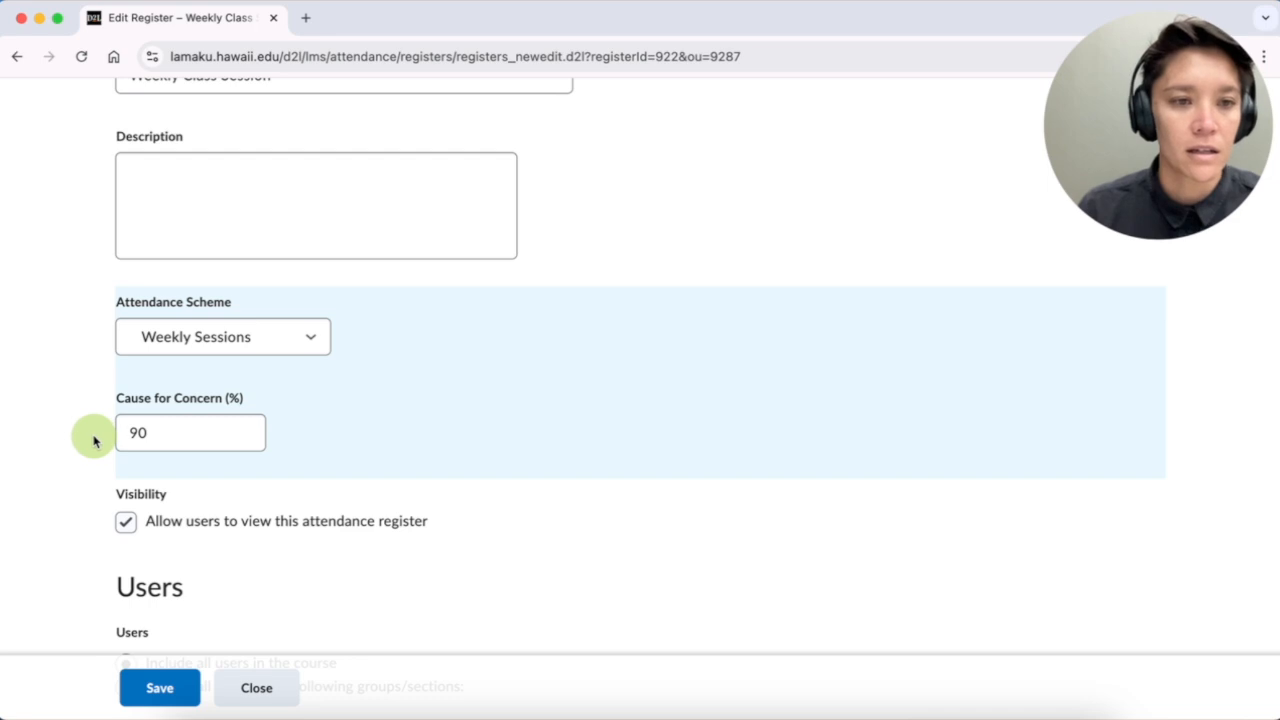
Check the register's user and session settings, then save the register and close it to return to the register list.
scroll(443, 489, down, 5)
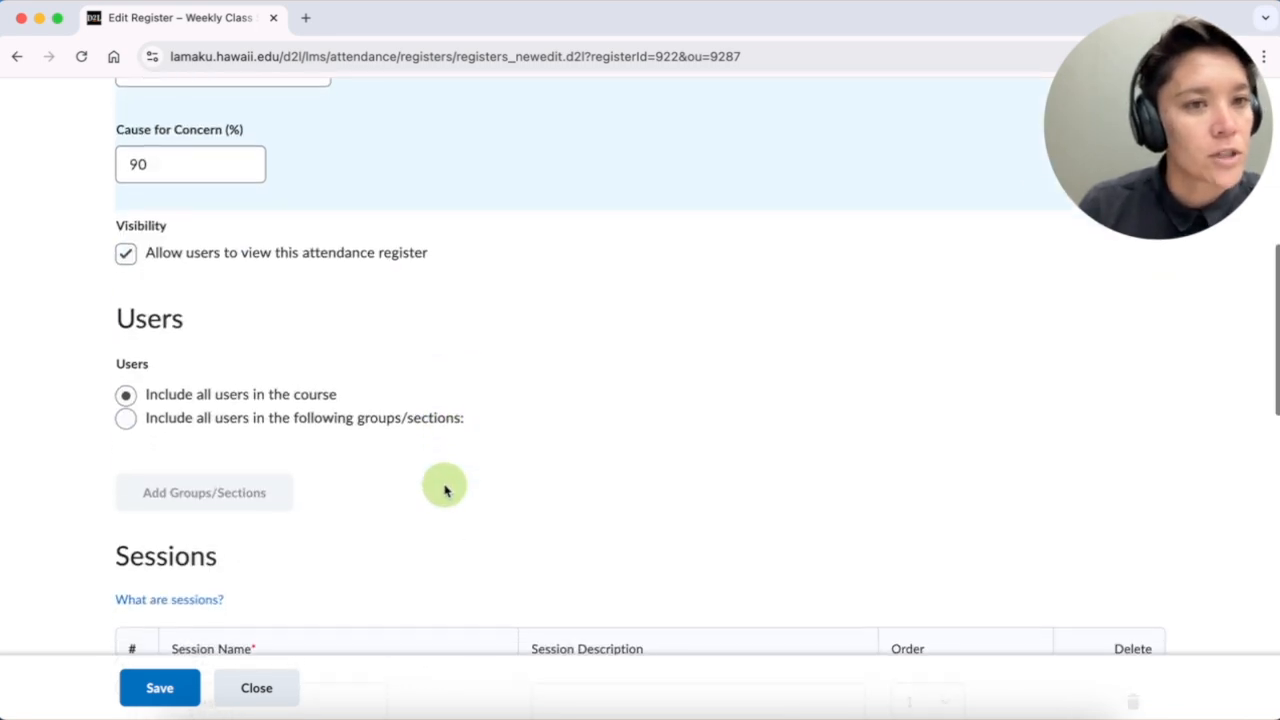
scroll(446, 489, down, 10)
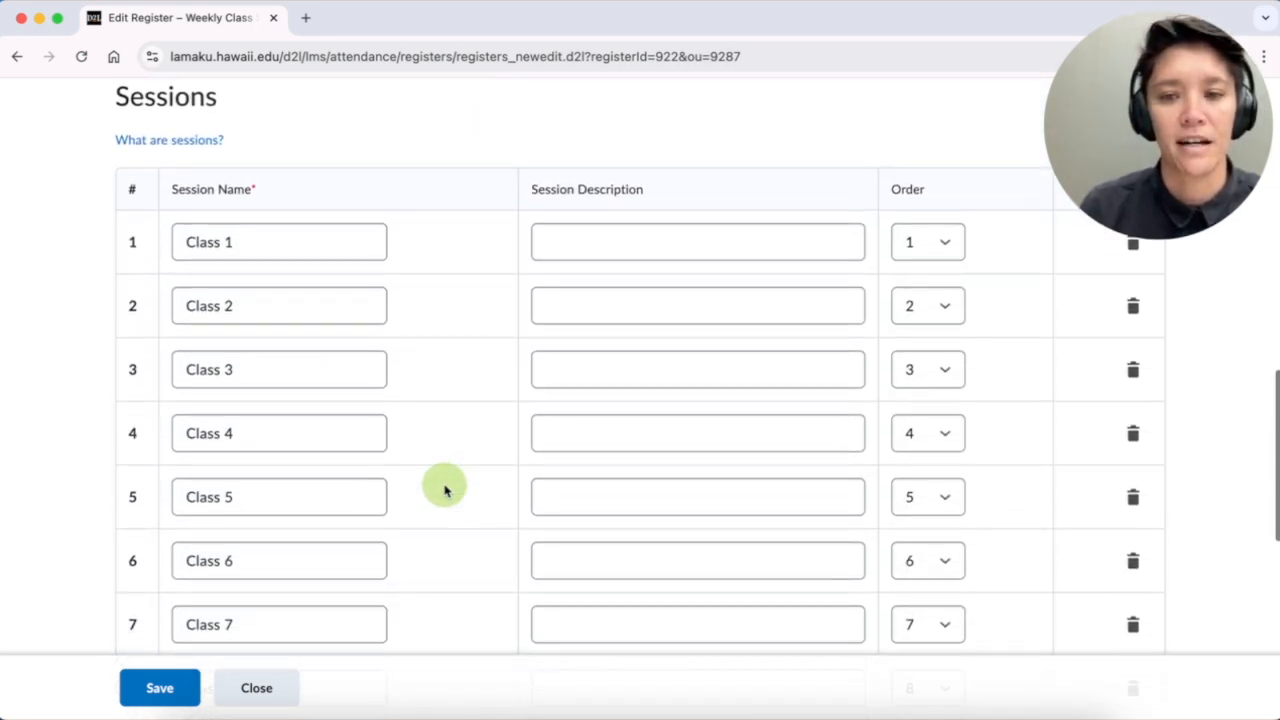
scroll(446, 489, down, 4)
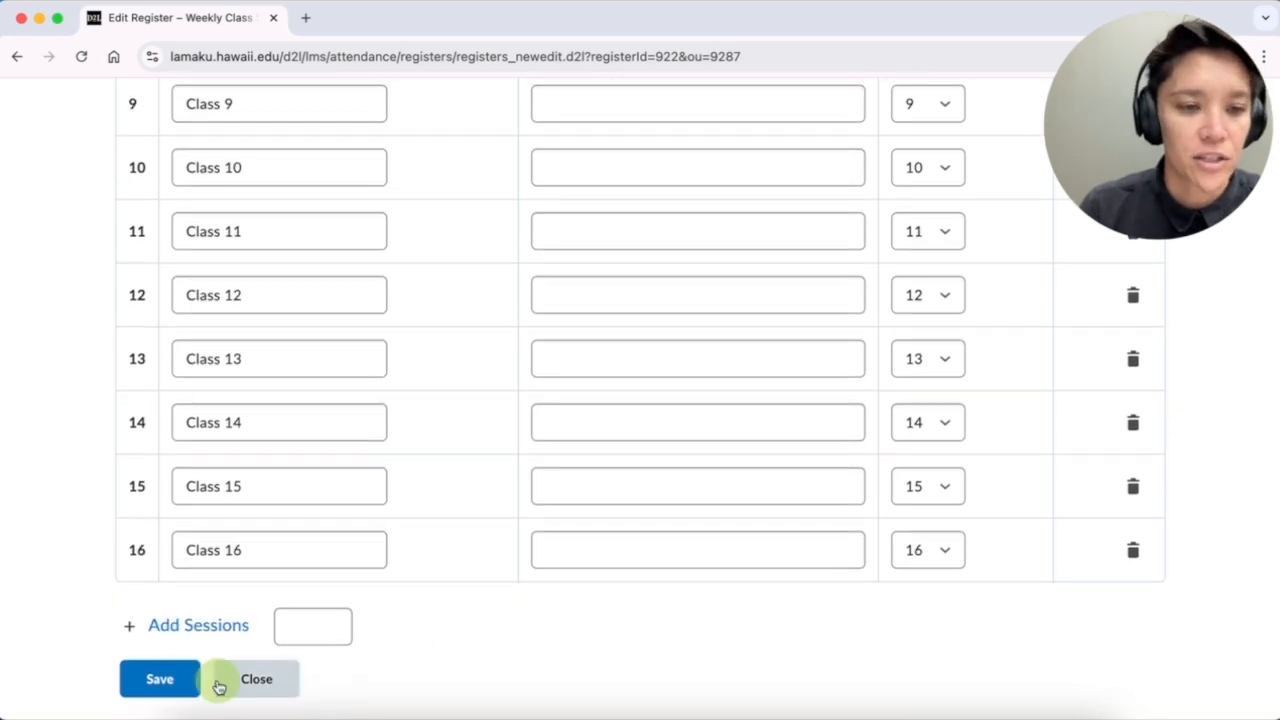
click(137, 681)
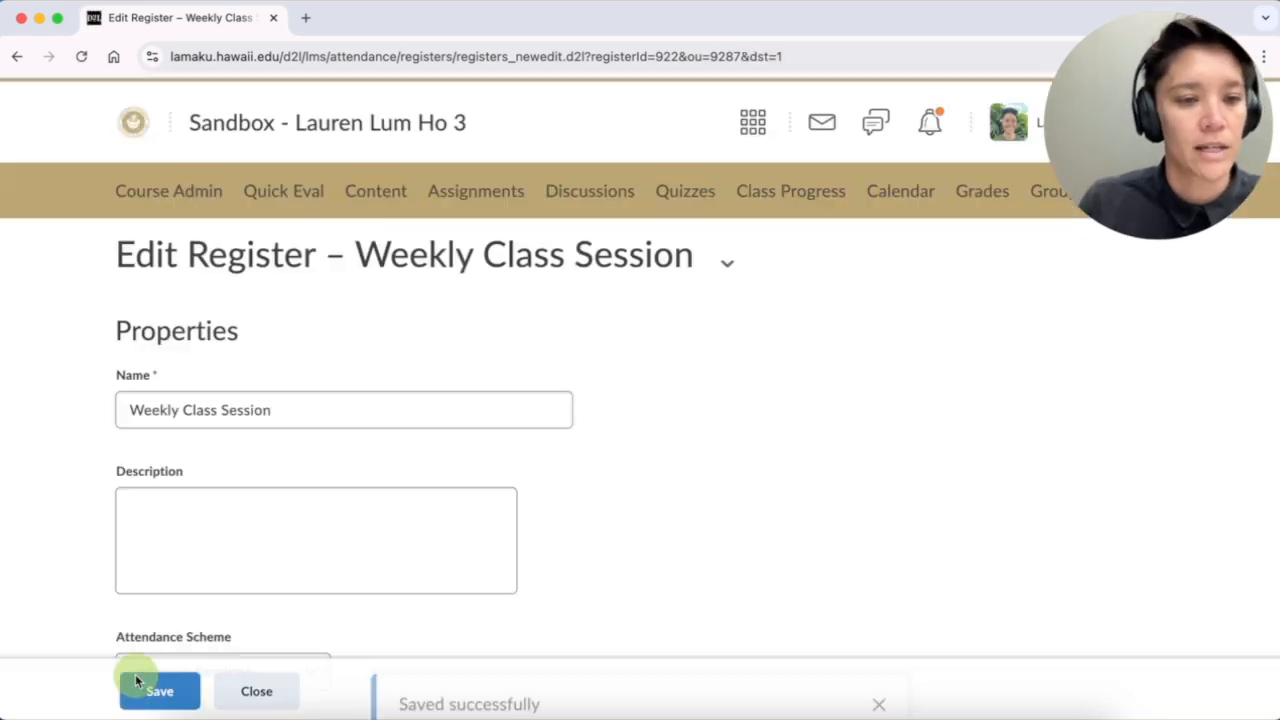
click(250, 690)
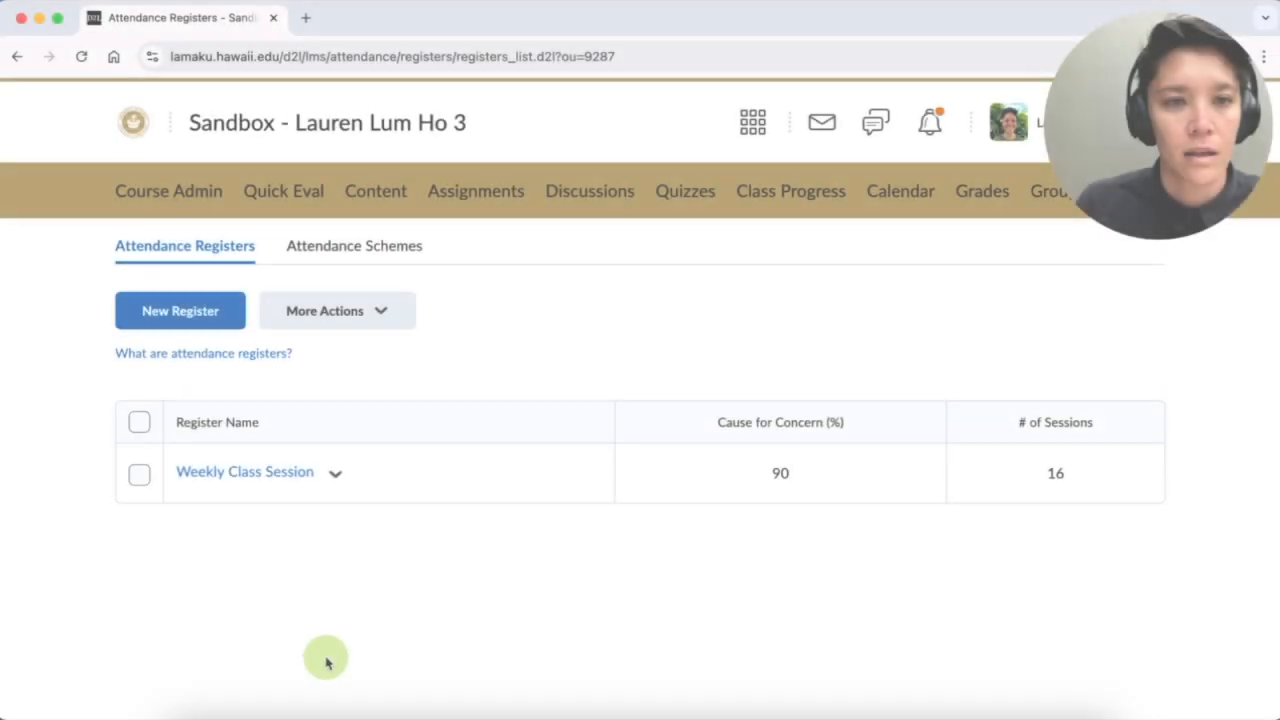
Open the Weekly Class Session attendance data and open Class 1 for entering student attendance.
click(336, 474)
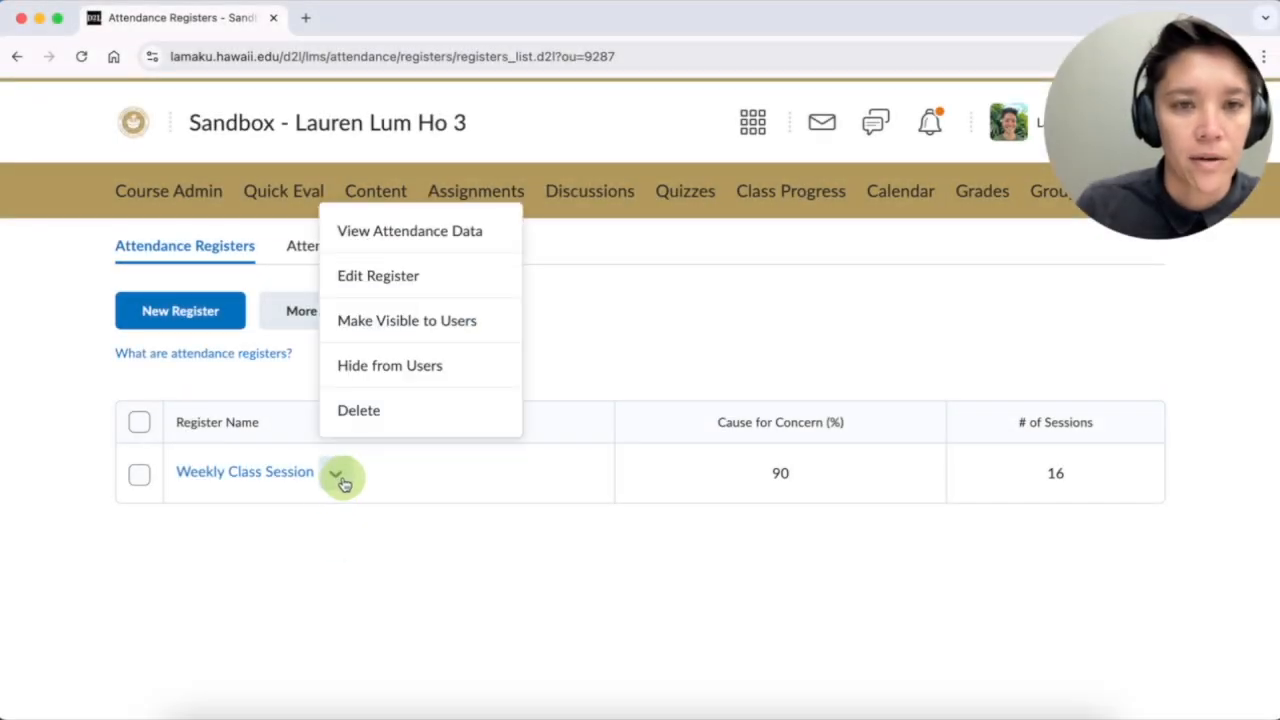
click(447, 236)
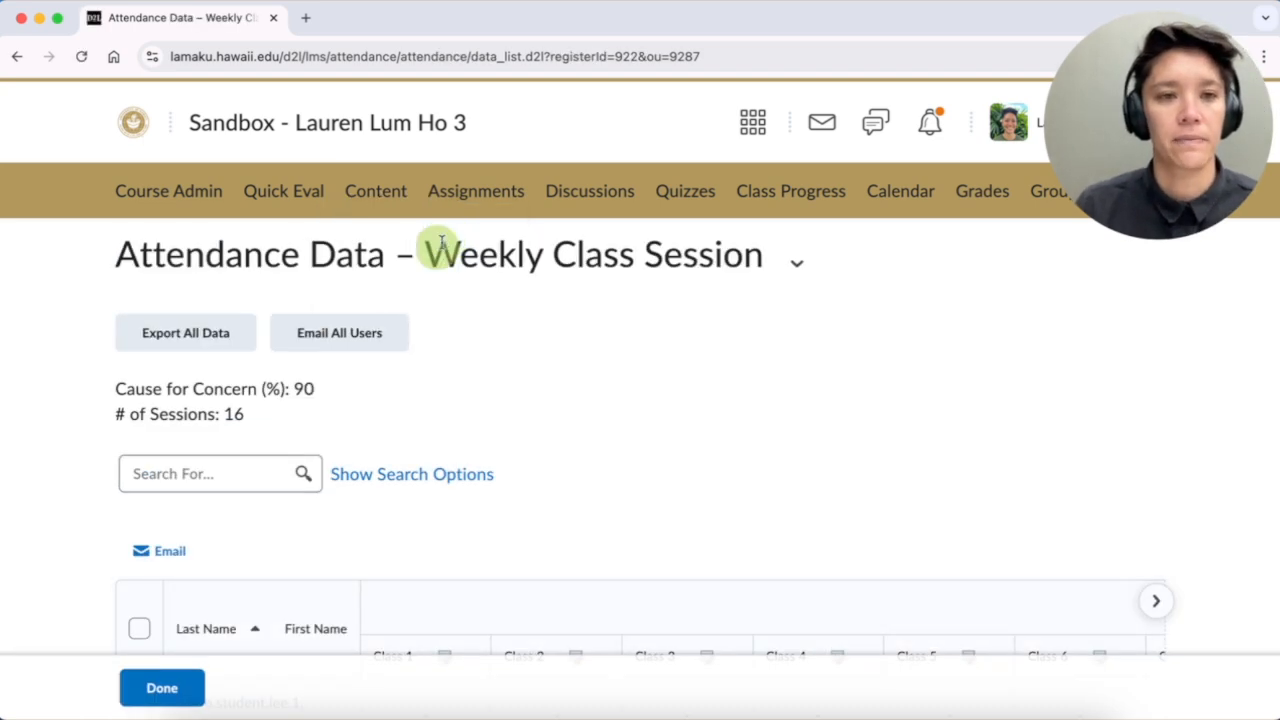
scroll(650, 440, down, 3)
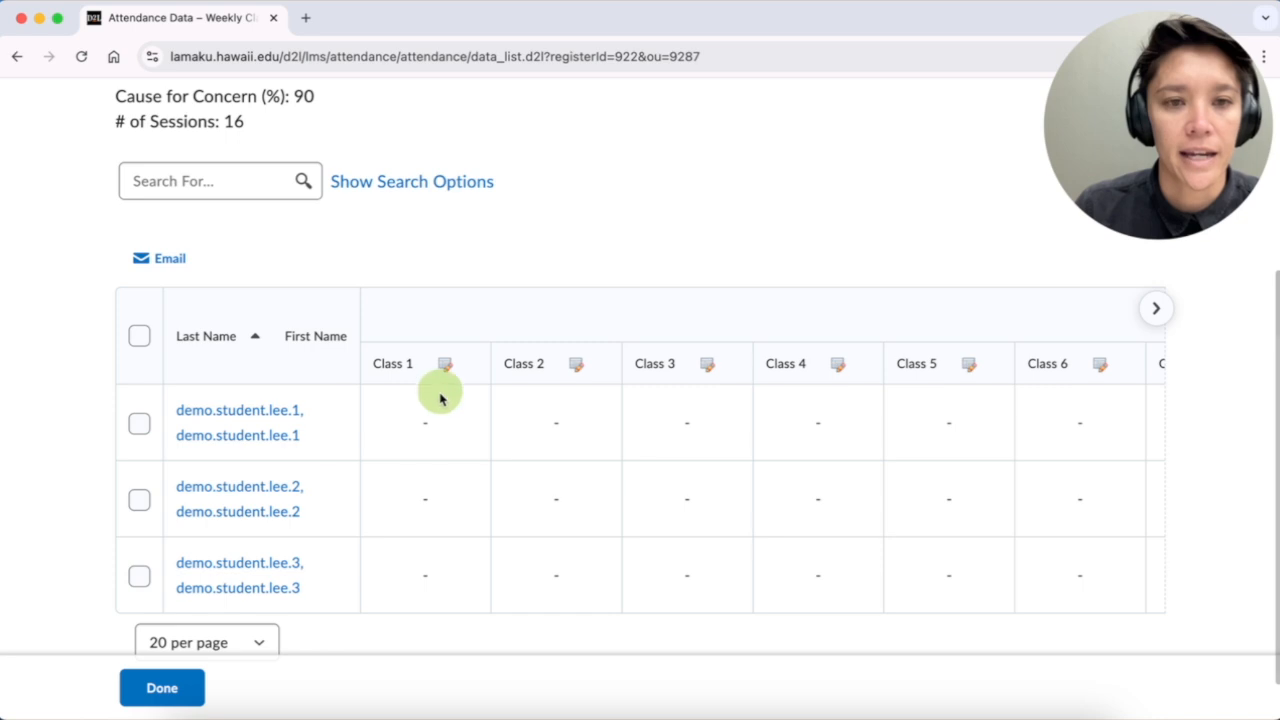
scroll(457, 371, down, 1)
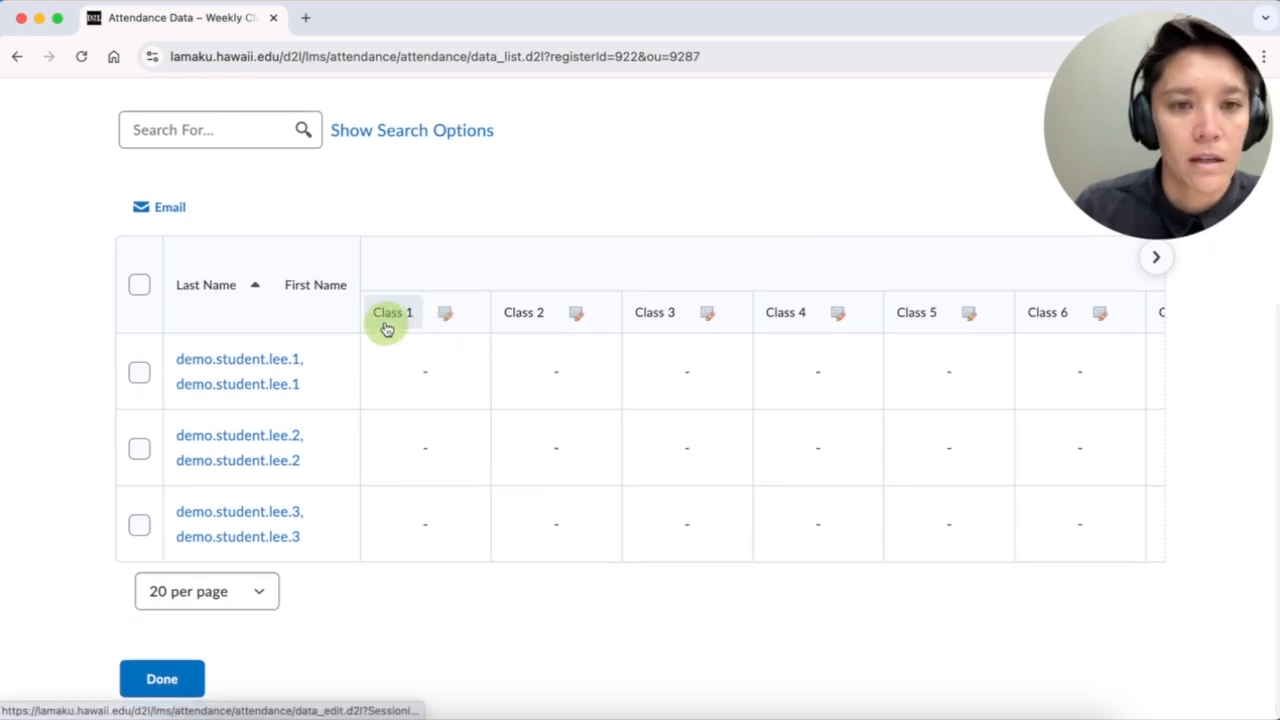
click(450, 316)
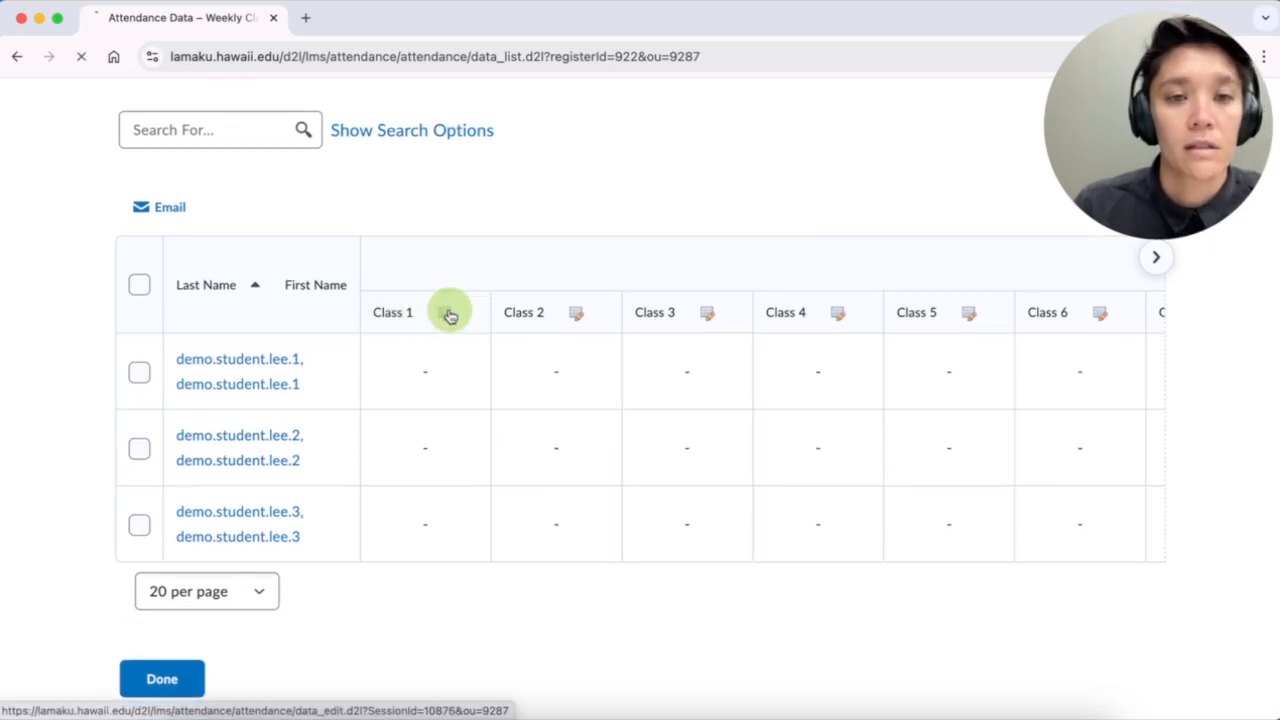
scroll(690, 455, down, 4)
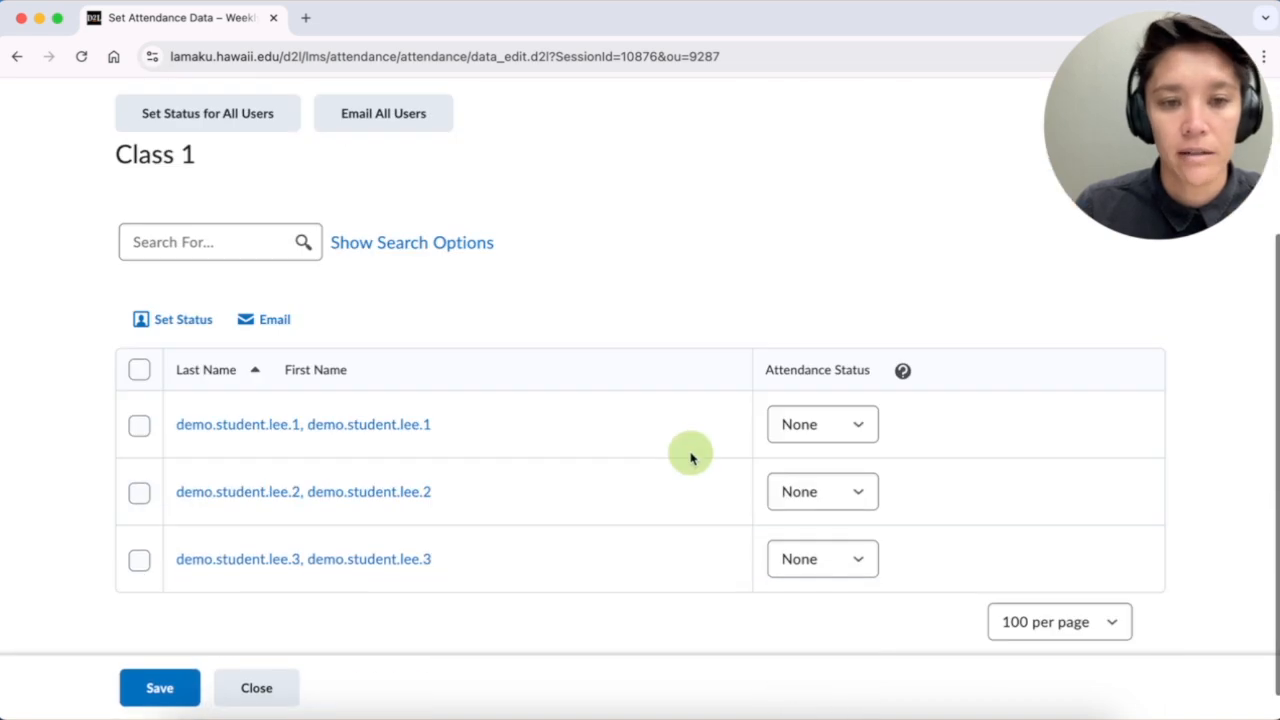
Look at the attendance status options offered for the first student in Class 1 without choosing one.
click(855, 398)
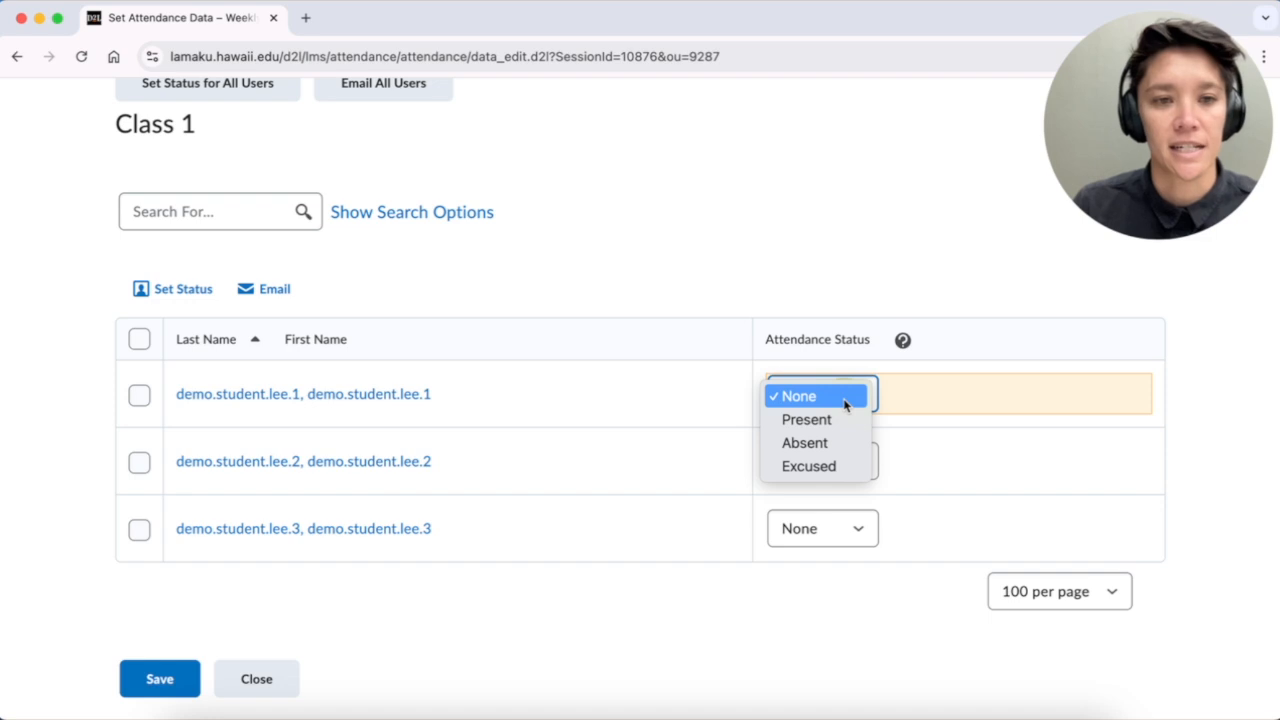
click(780, 297)
scroll(760, 320, up, 2)
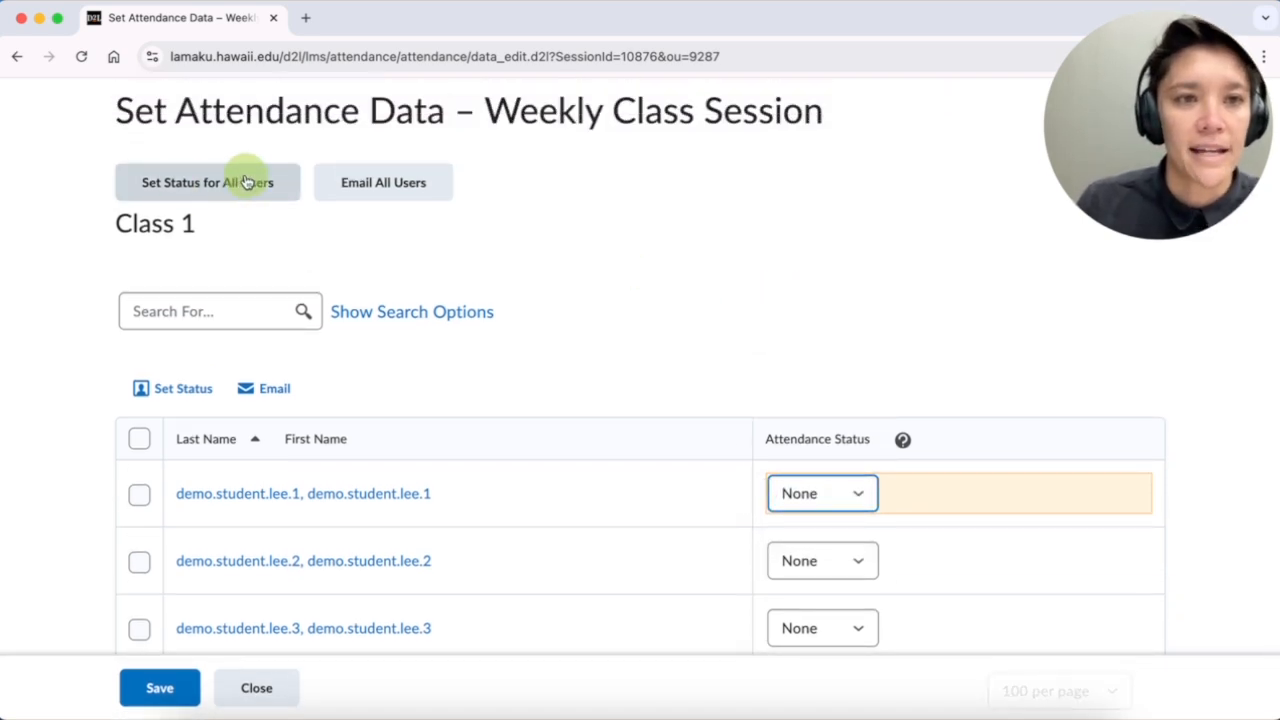
Set the Class 1 status to Present for all users at once, then save and close the session.
click(192, 180)
scroll(569, 249, down, 2)
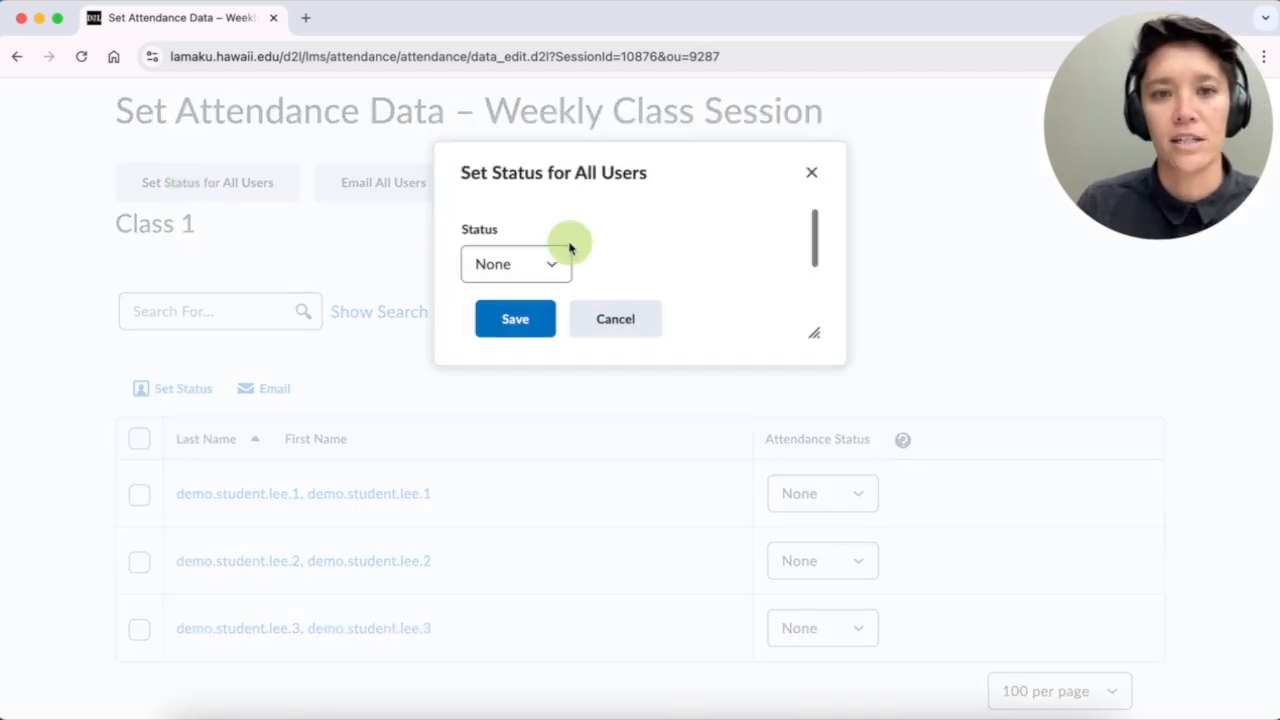
click(517, 251)
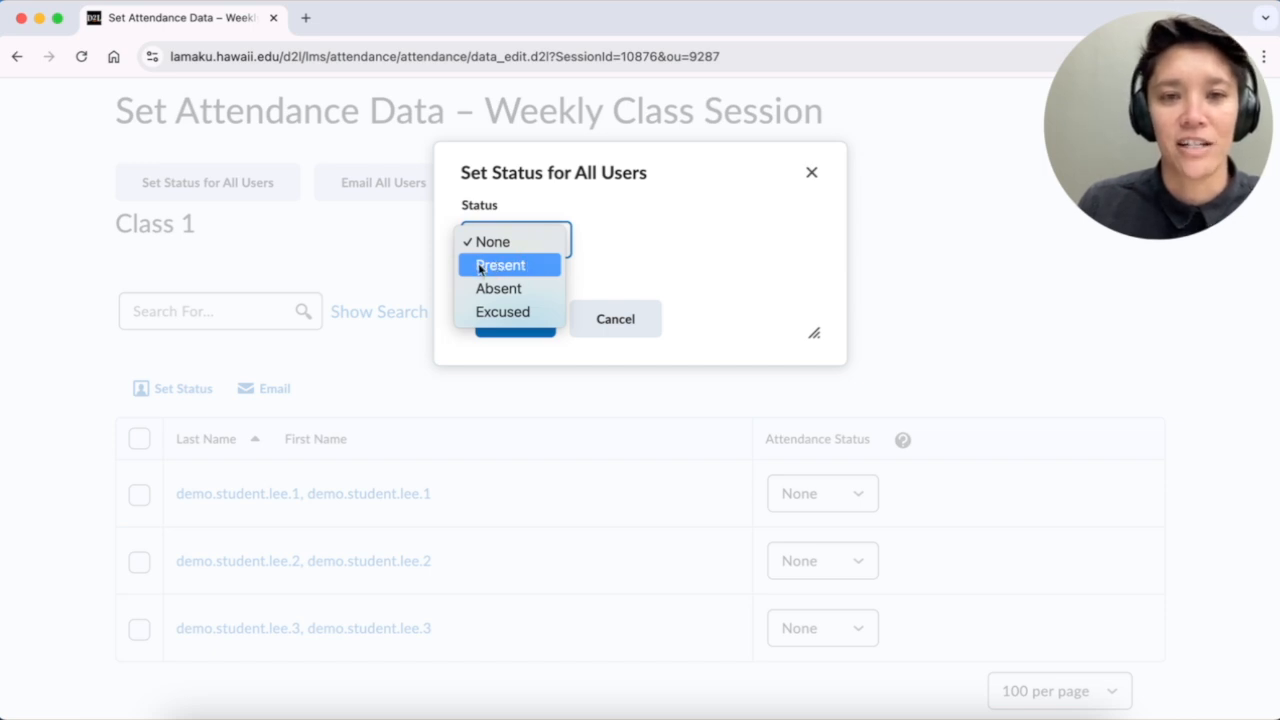
click(486, 266)
click(516, 319)
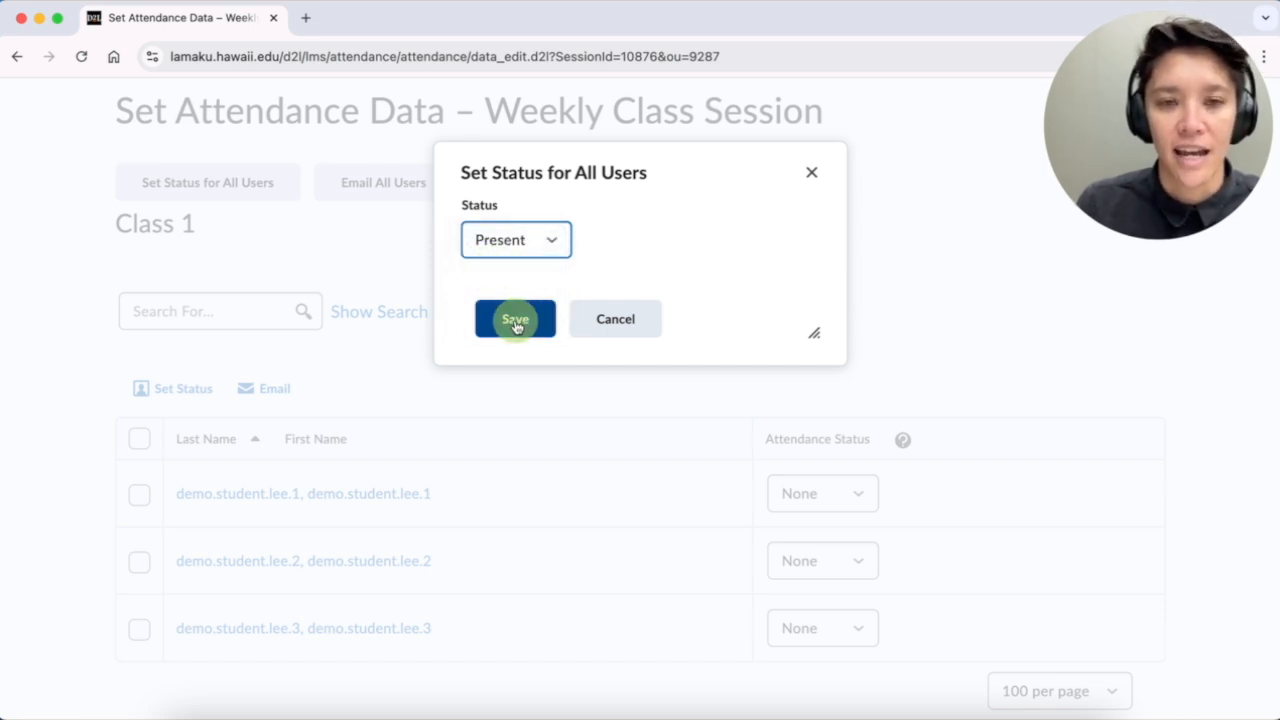
click(524, 360)
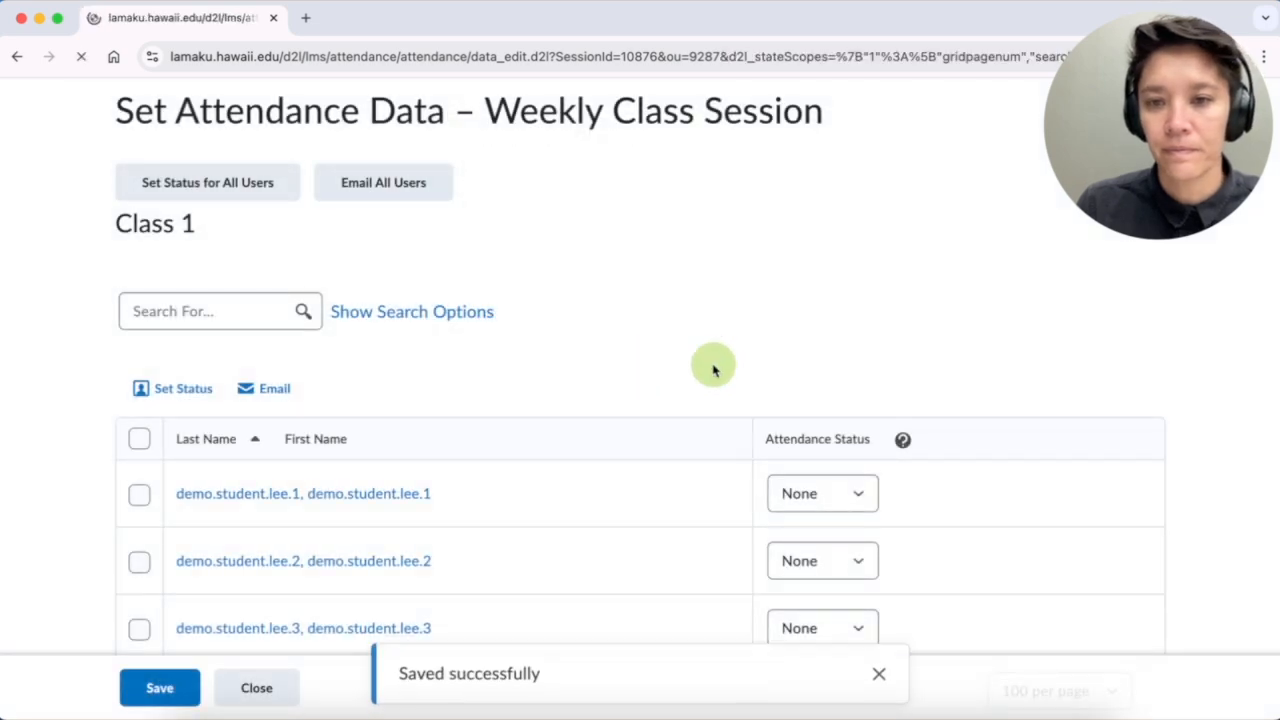
scroll(690, 365, down, 3)
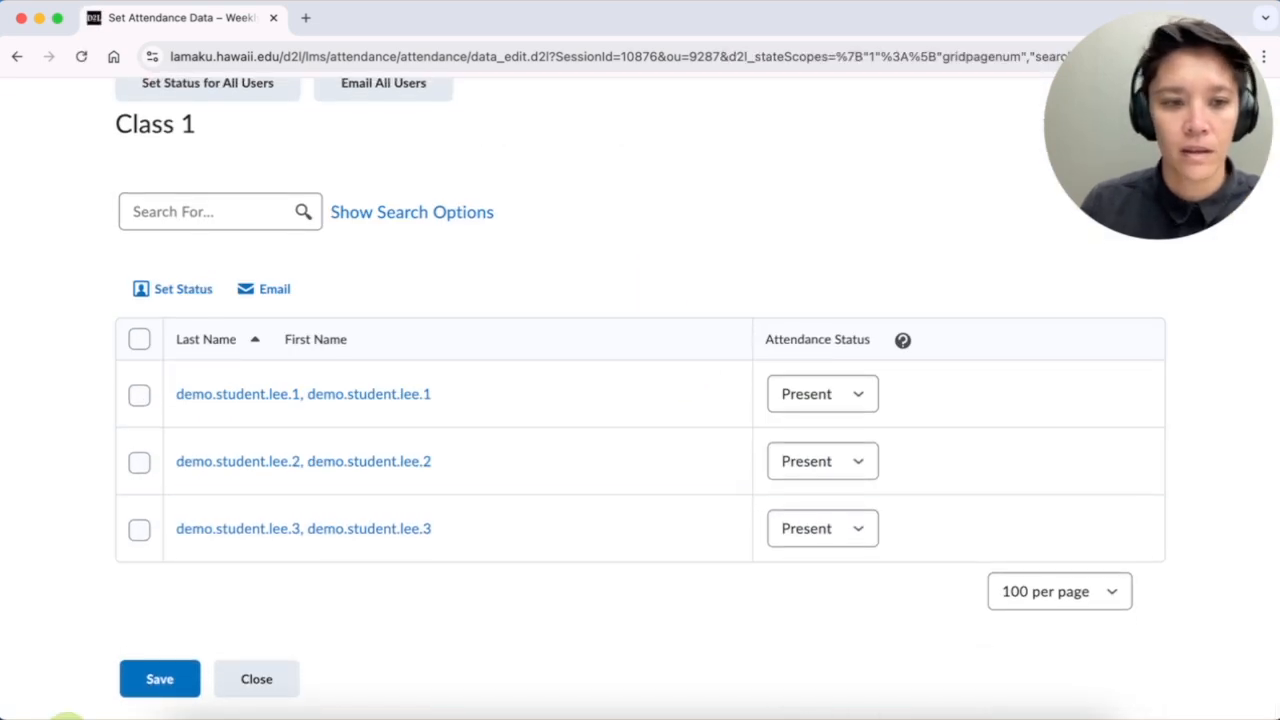
click(162, 680)
click(250, 686)
Record Class 2 attendance as Absent for the first student, Excused for the second and Present for the third, then save and close it.
scroll(572, 530, down, 5)
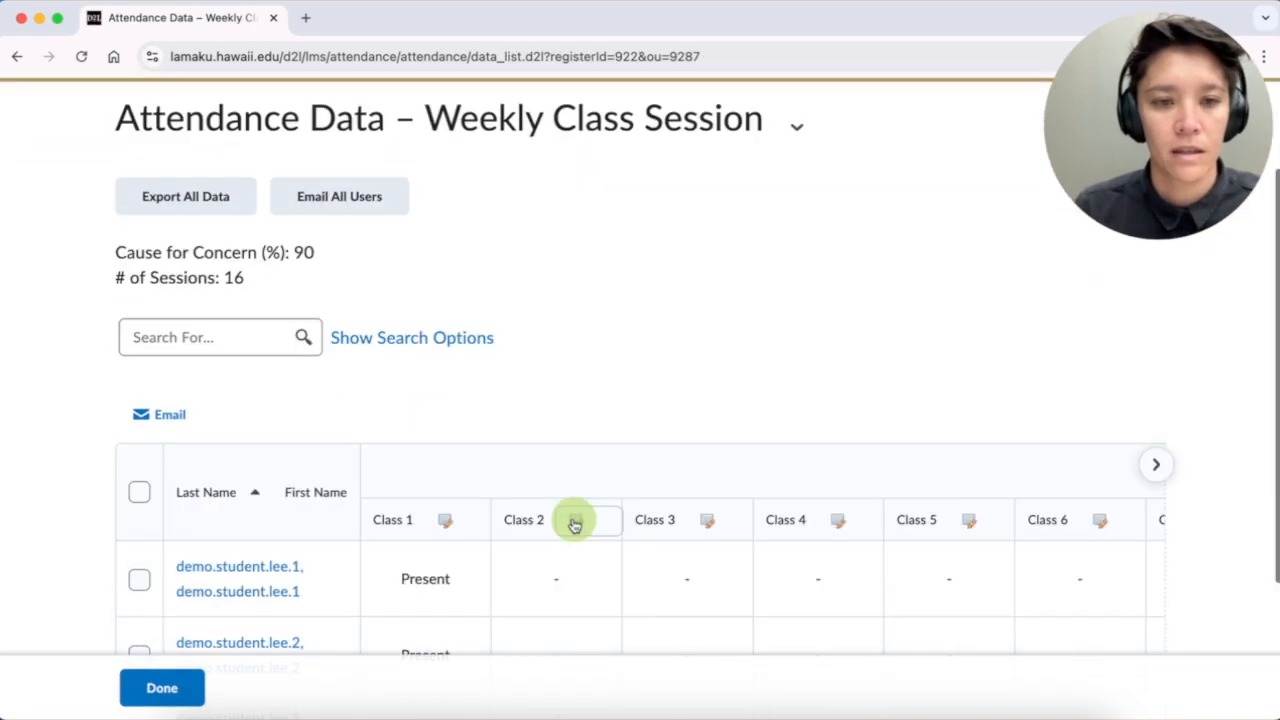
click(577, 406)
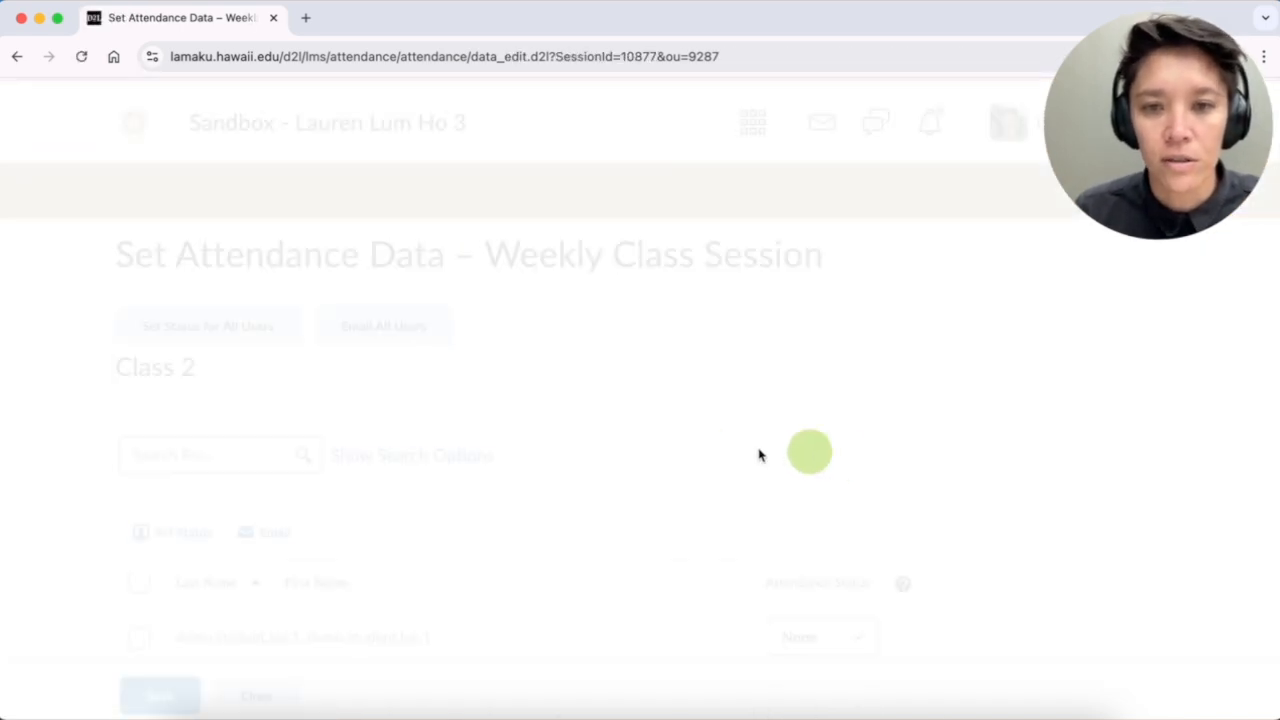
scroll(794, 463, down, 5)
click(814, 394)
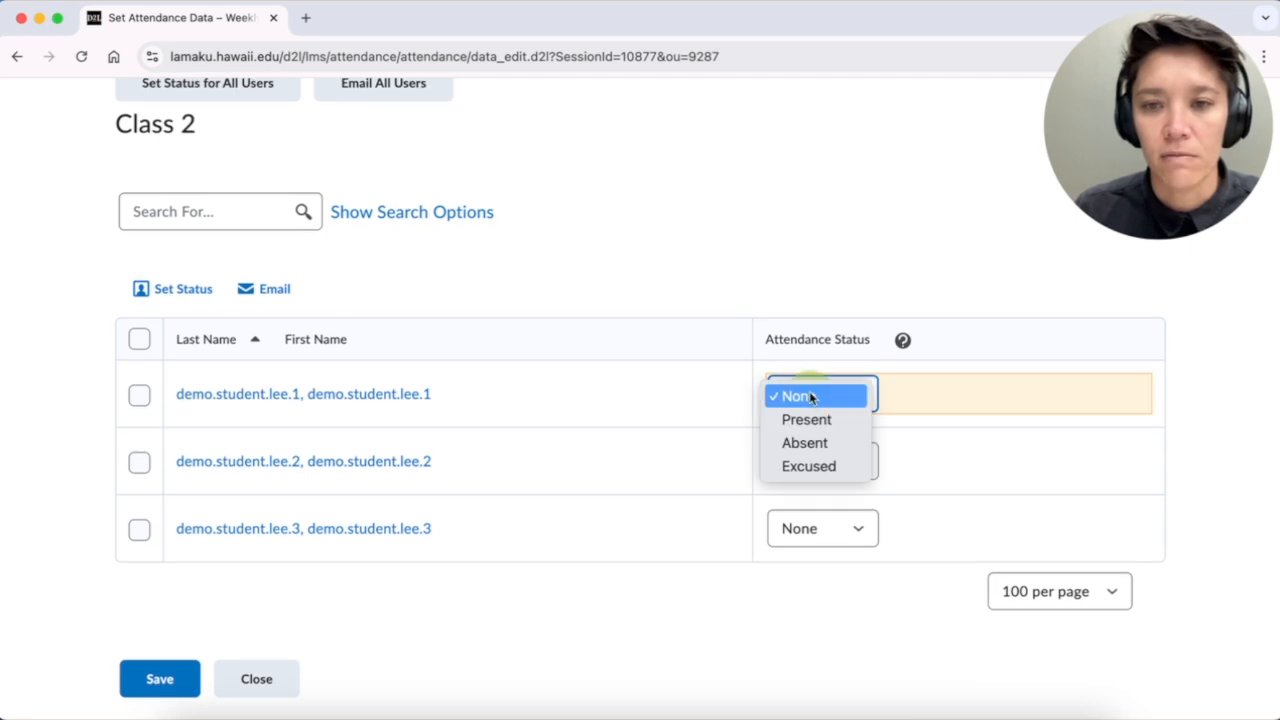
click(820, 443)
click(822, 463)
click(830, 534)
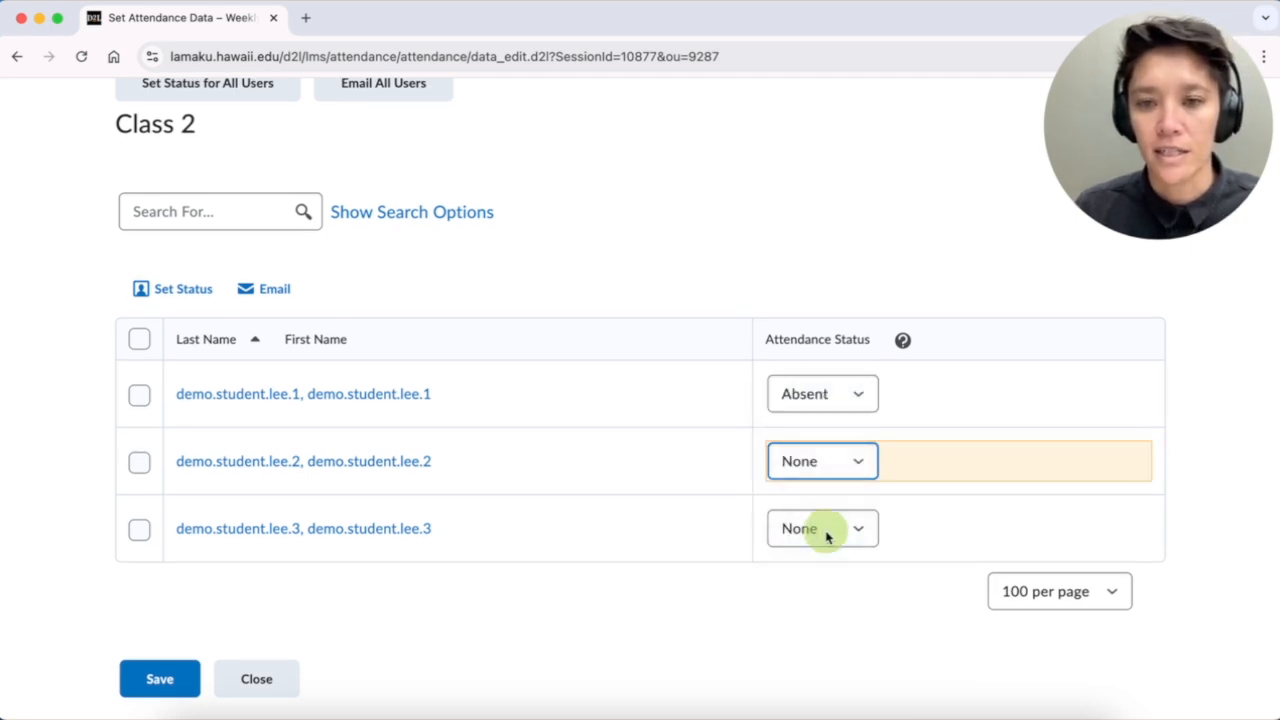
click(826, 531)
click(808, 553)
click(137, 683)
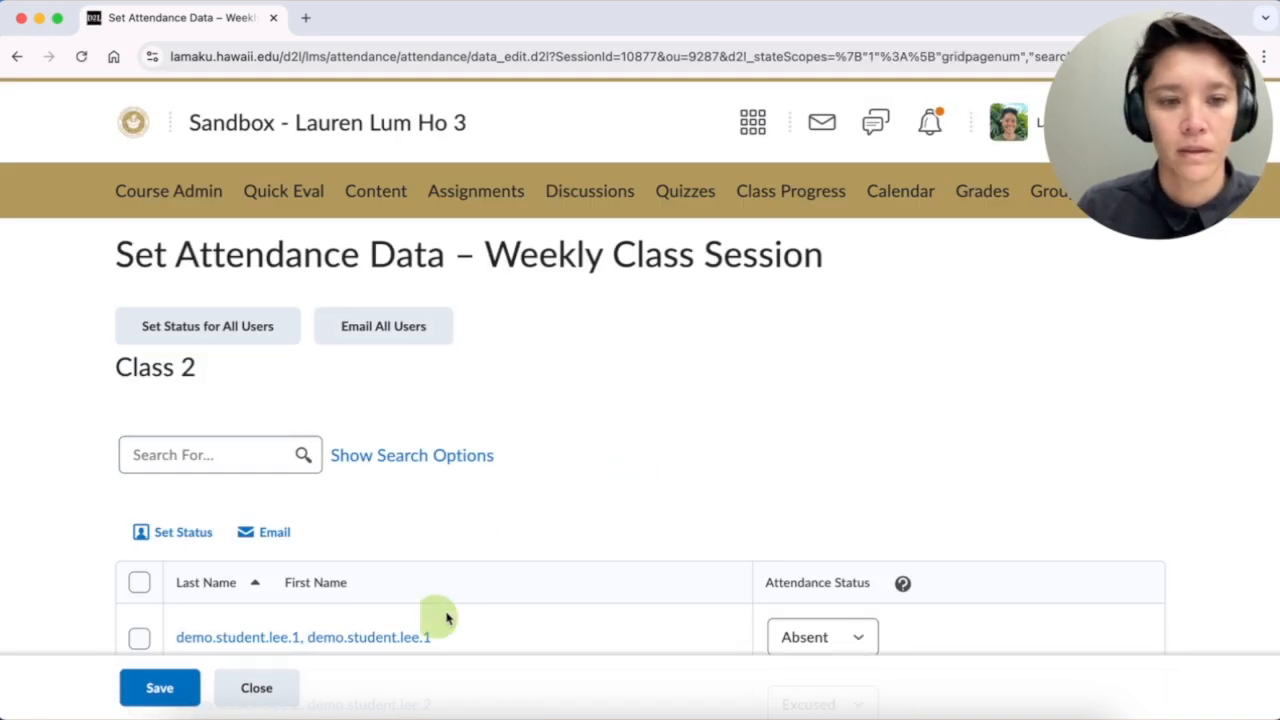
click(256, 686)
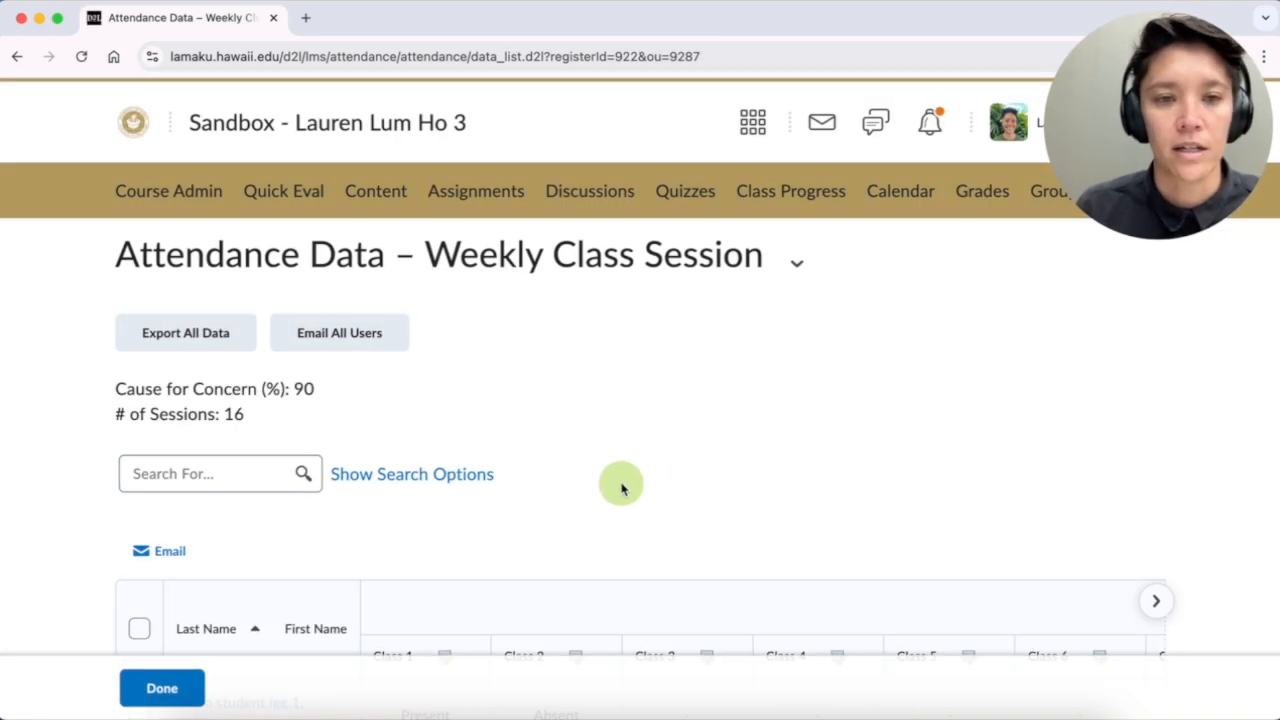
Record Class 3 attendance as Present for the first two students and Absent for the third, then save and close it.
scroll(623, 486, down, 5)
click(712, 379)
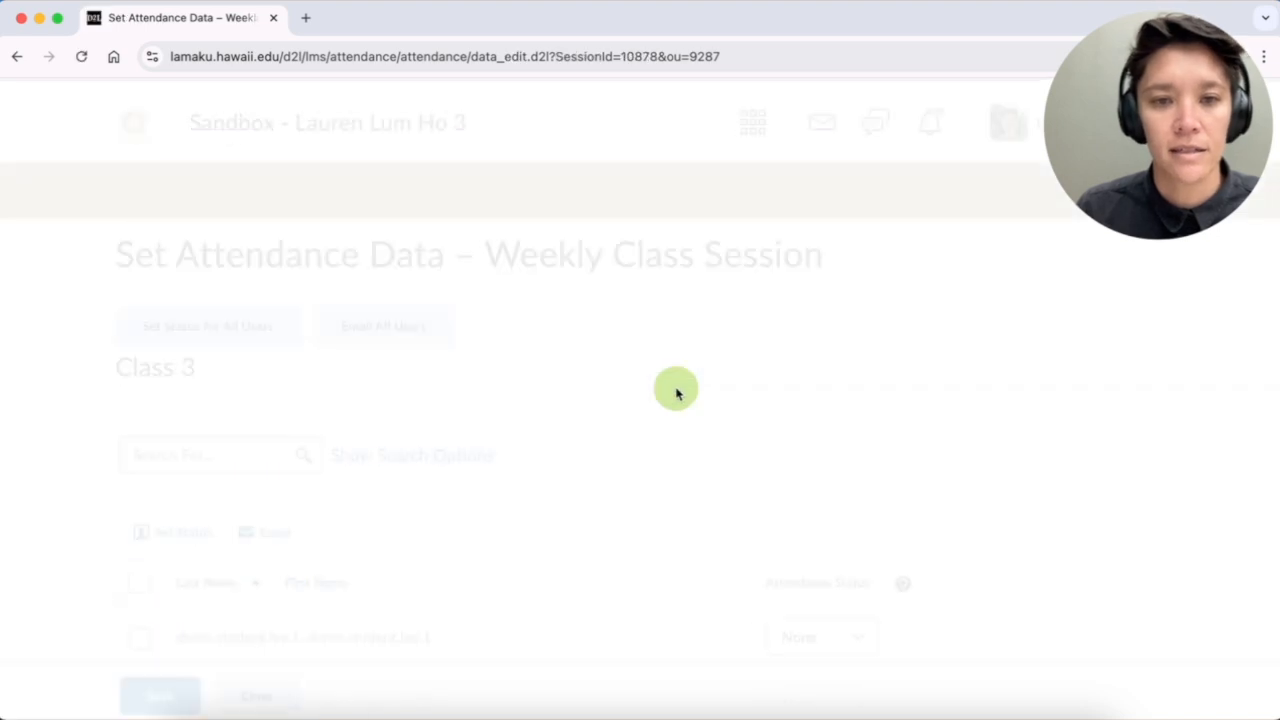
scroll(706, 400, down, 3)
click(820, 400)
click(826, 419)
click(820, 461)
click(826, 487)
click(836, 530)
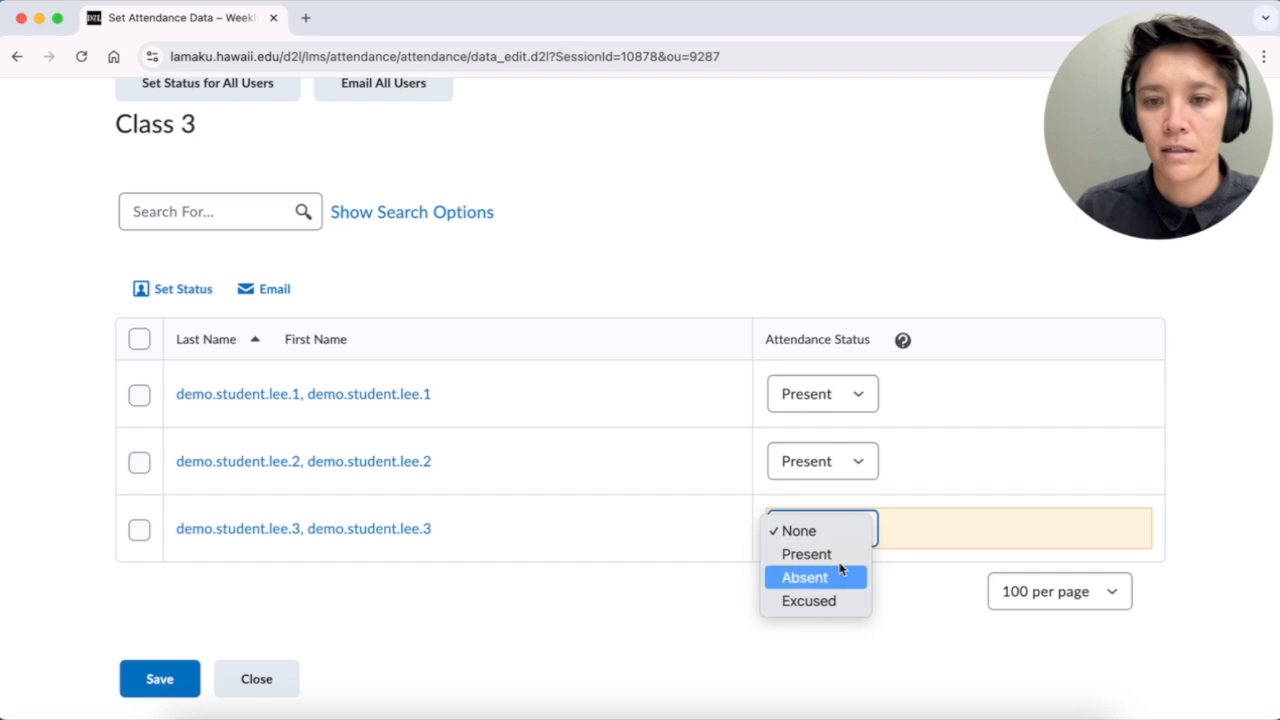
click(840, 575)
click(136, 680)
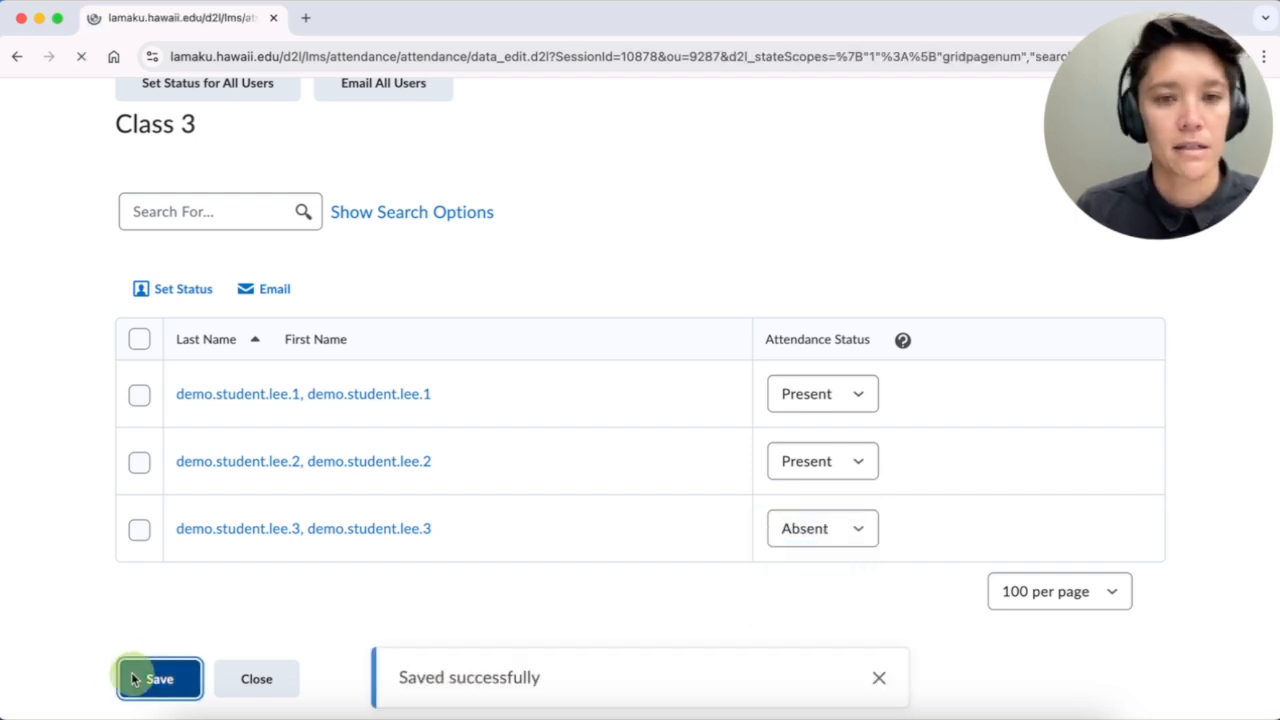
click(268, 687)
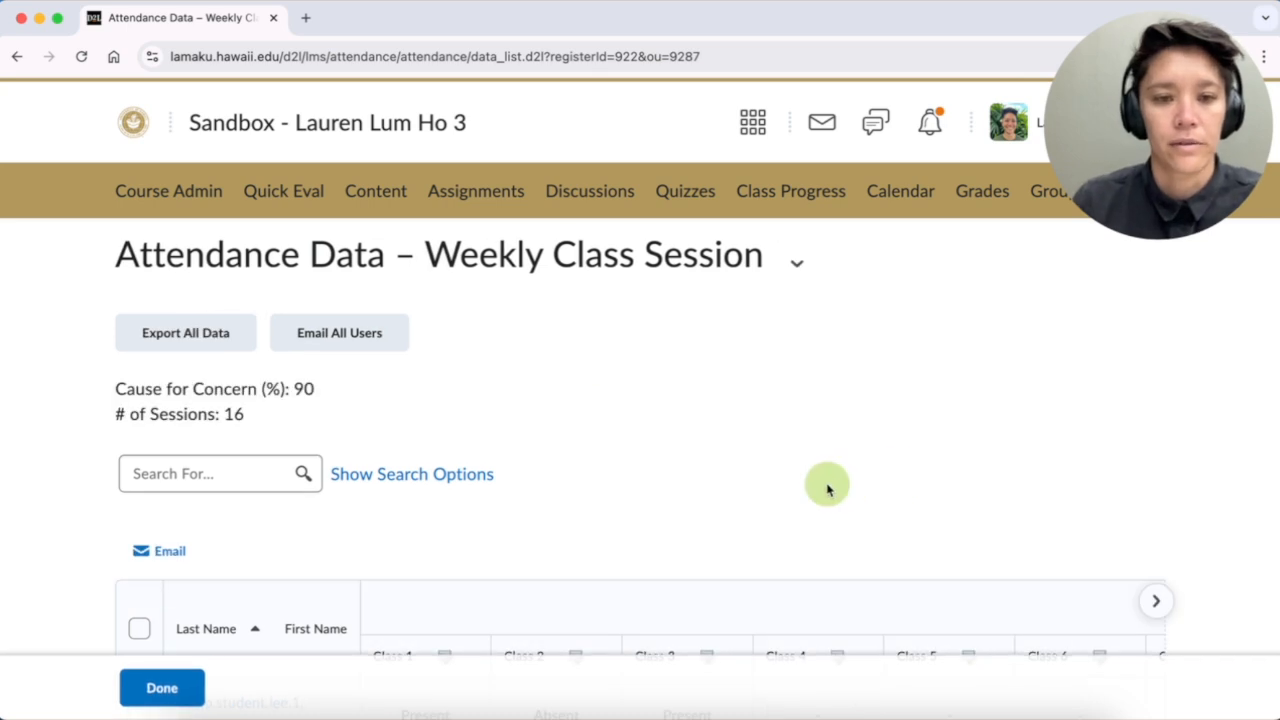
Review the recorded sessions, status totals and attendance percentages for all students, then return to the register list.
scroll(760, 486, down, 3)
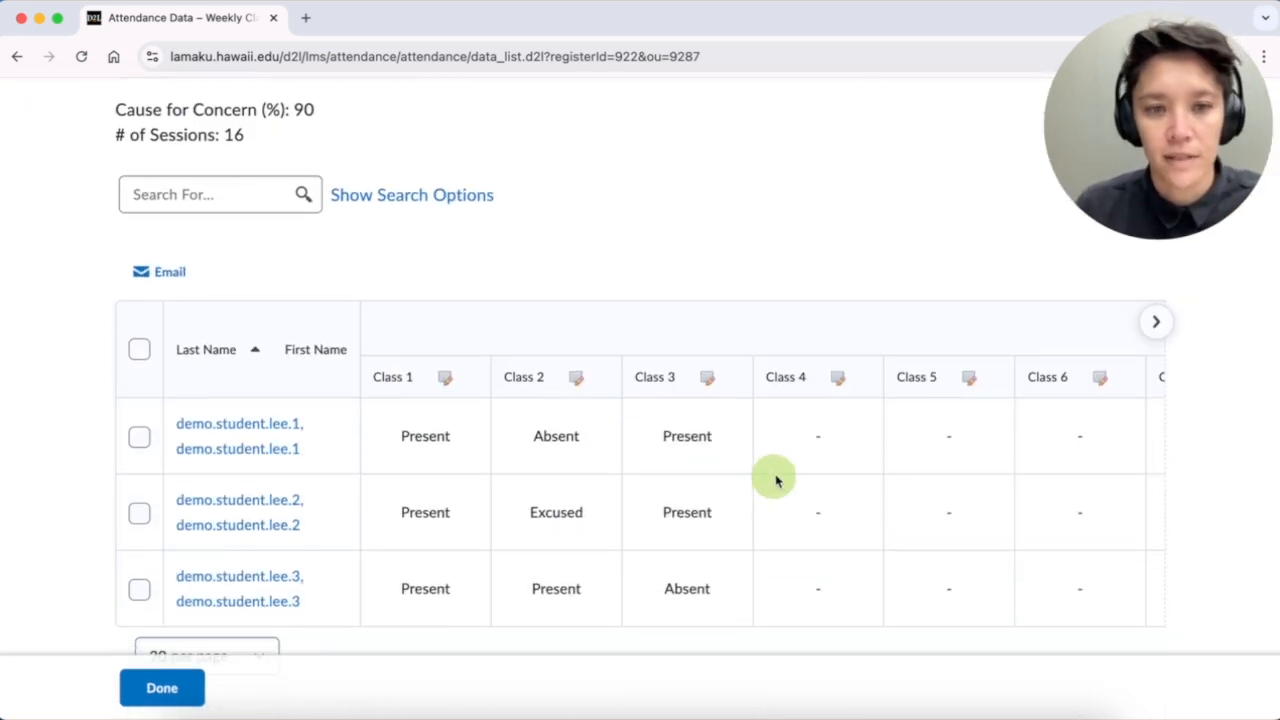
scroll(816, 505, right, 3)
scroll(818, 507, right, 10)
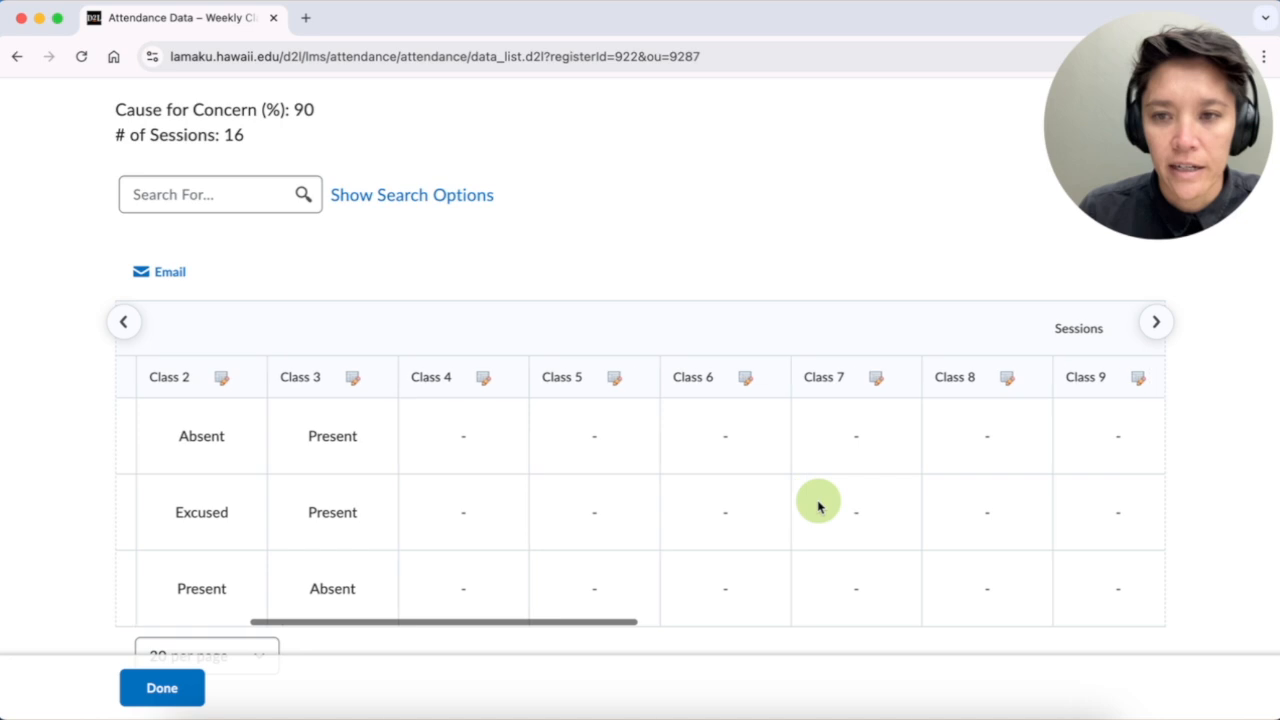
scroll(818, 507, right, 8)
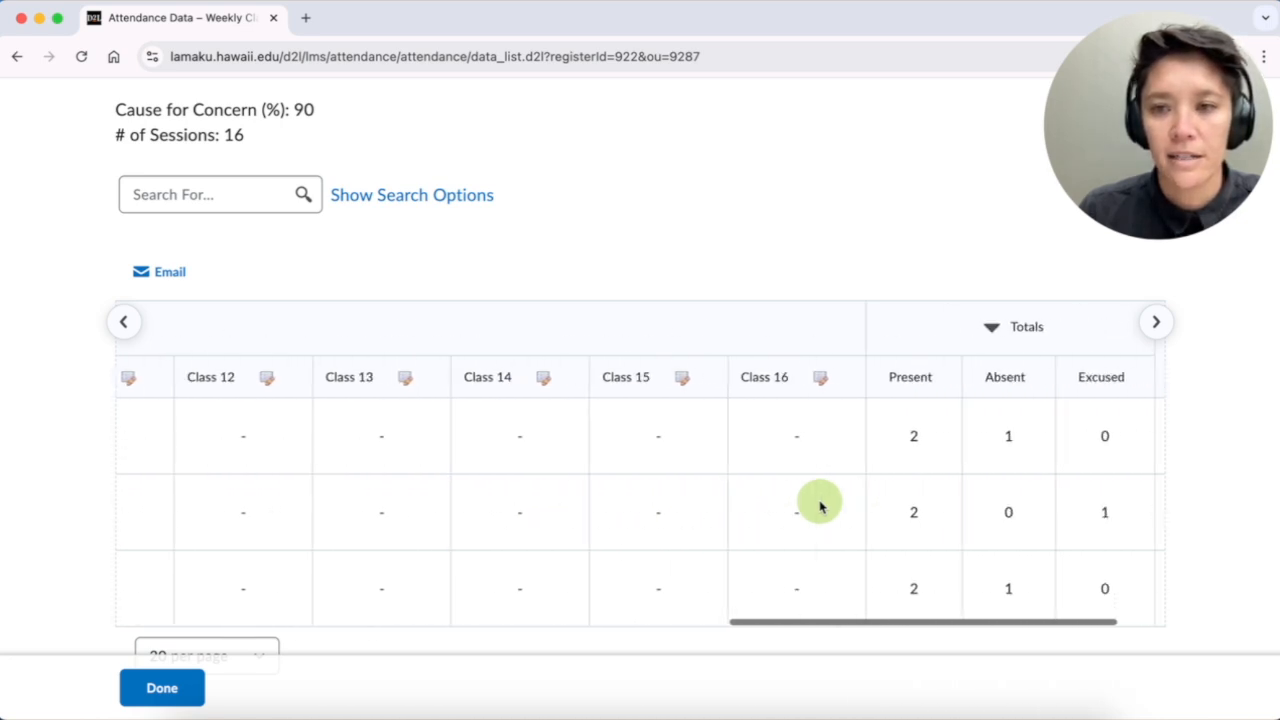
scroll(818, 510, down, 2)
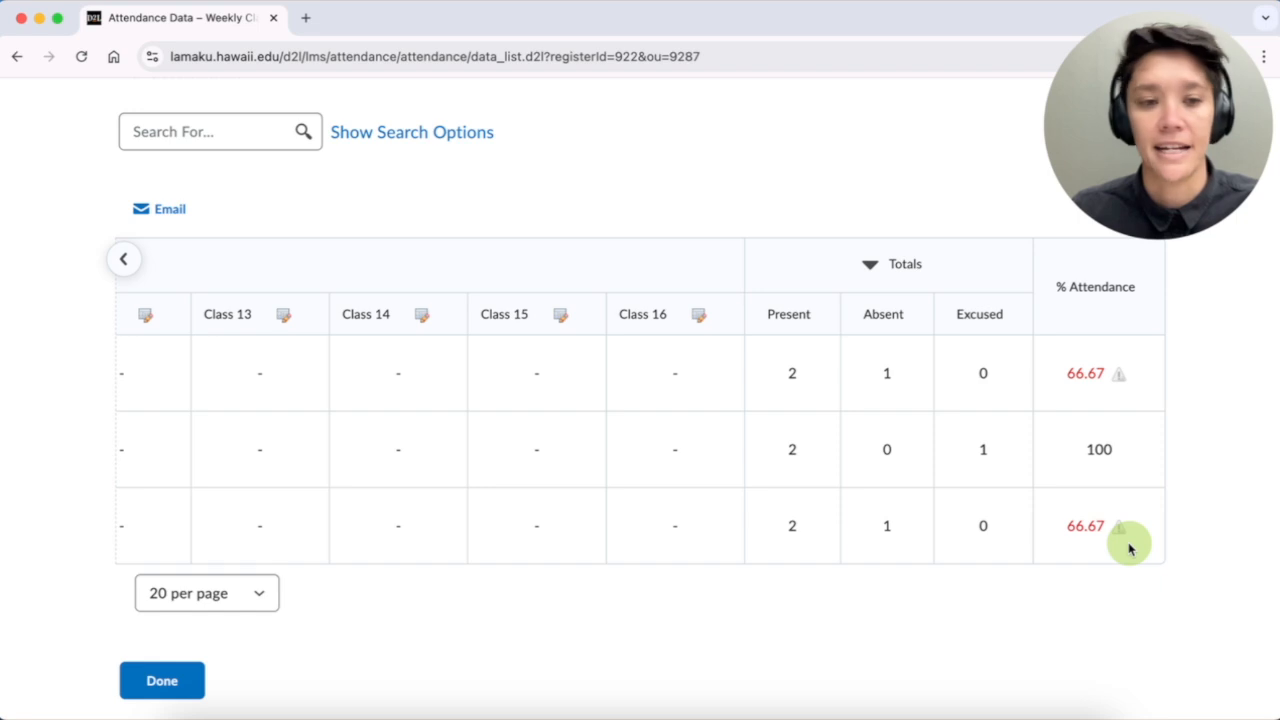
click(165, 682)
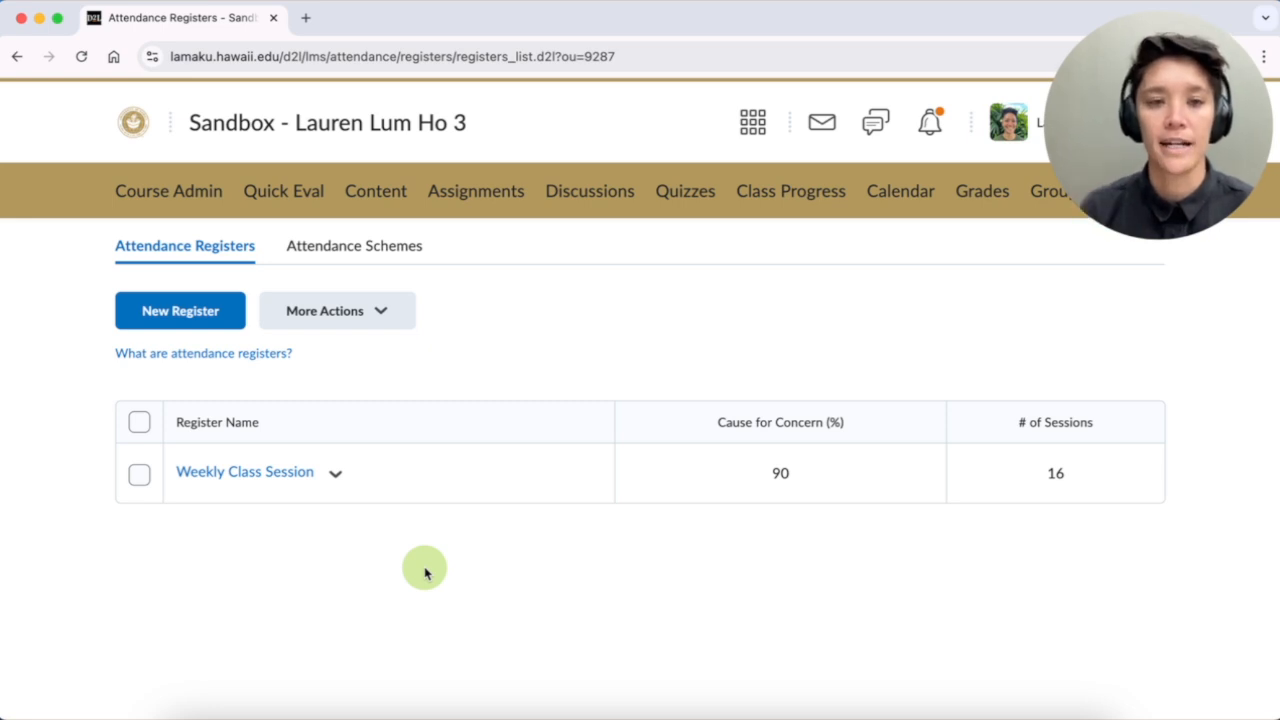
Reopen the Weekly Class Session attendance data and examine the students' totals and percent attendance.
click(265, 474)
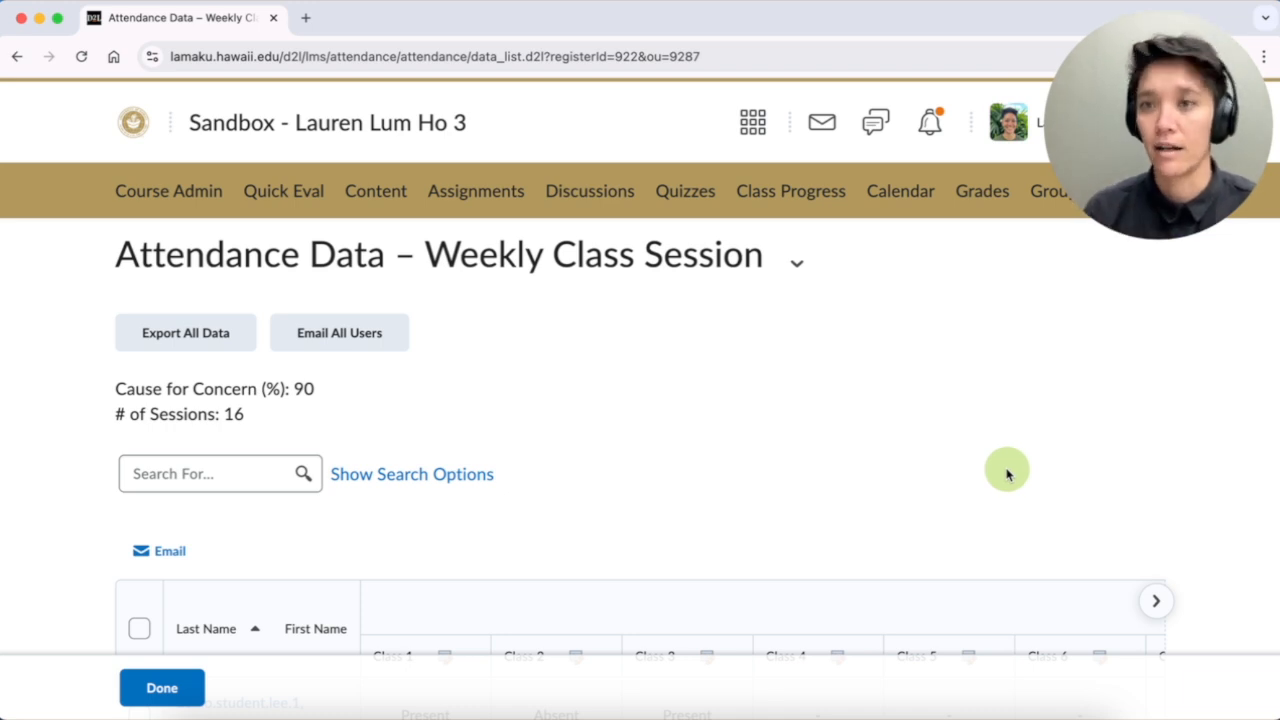
scroll(1023, 486, down, 3)
scroll(1049, 569, right, 10)
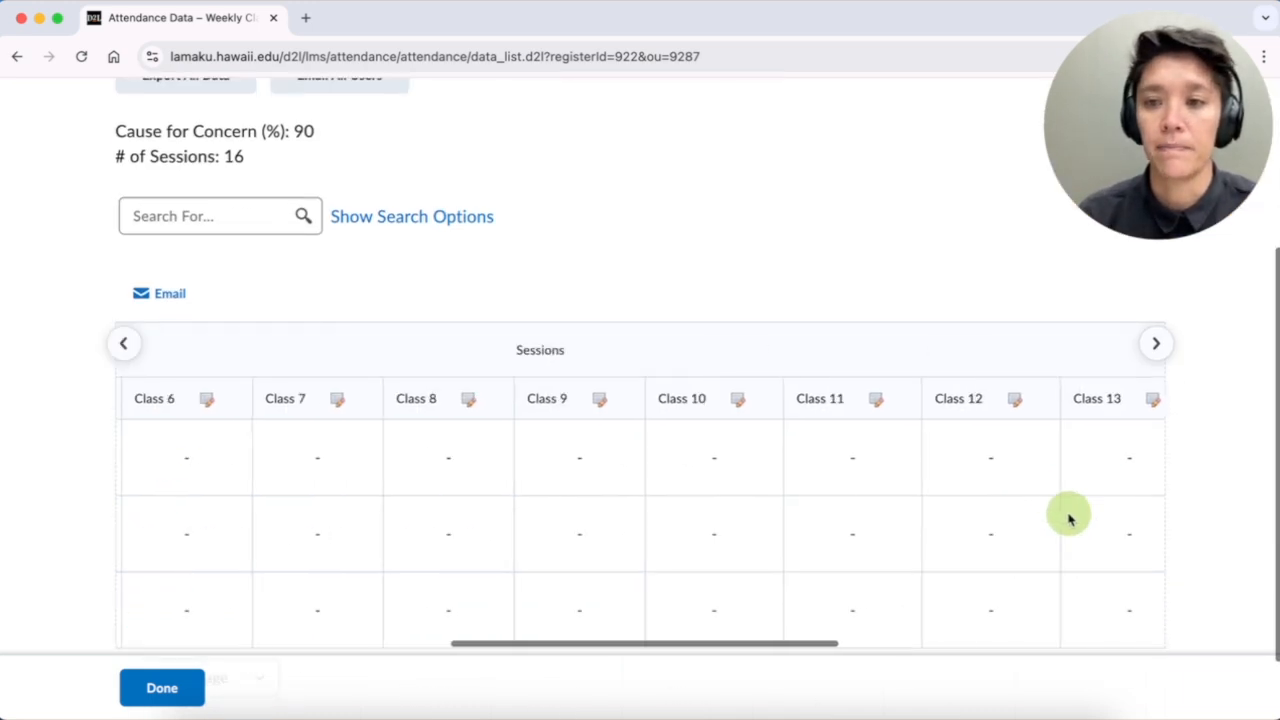
scroll(1068, 518, down, 1)
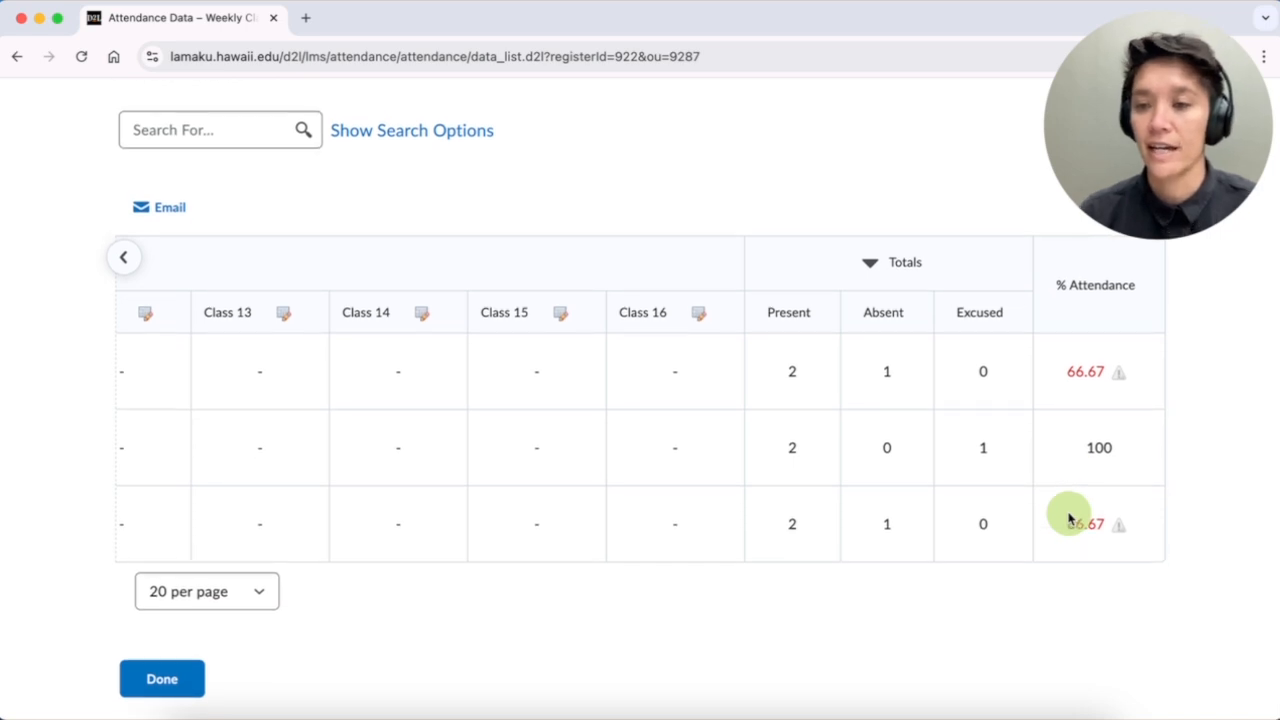